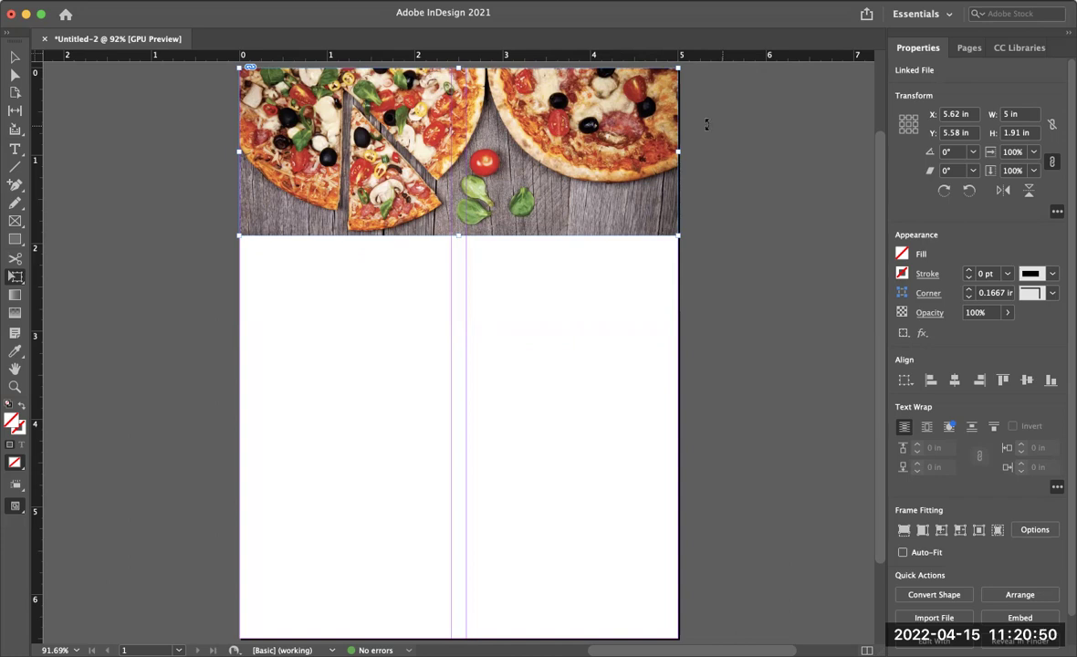
Scale the pizza photo from its lower corner with the Free Transform tool to about 5 by 1.91 in.
click(15, 277)
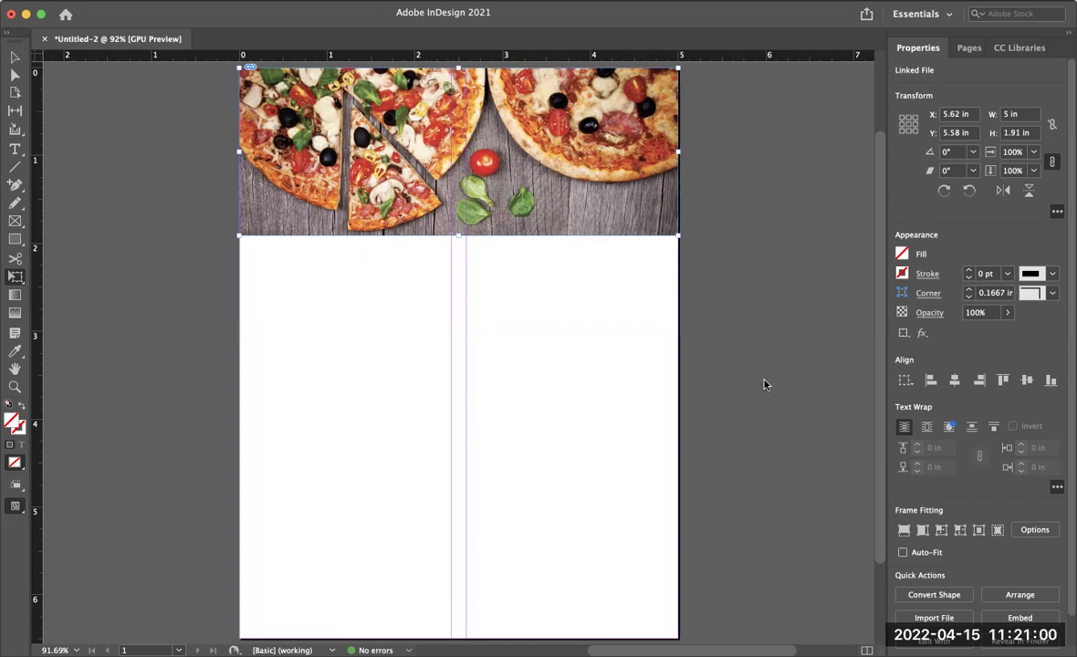
click(17, 276)
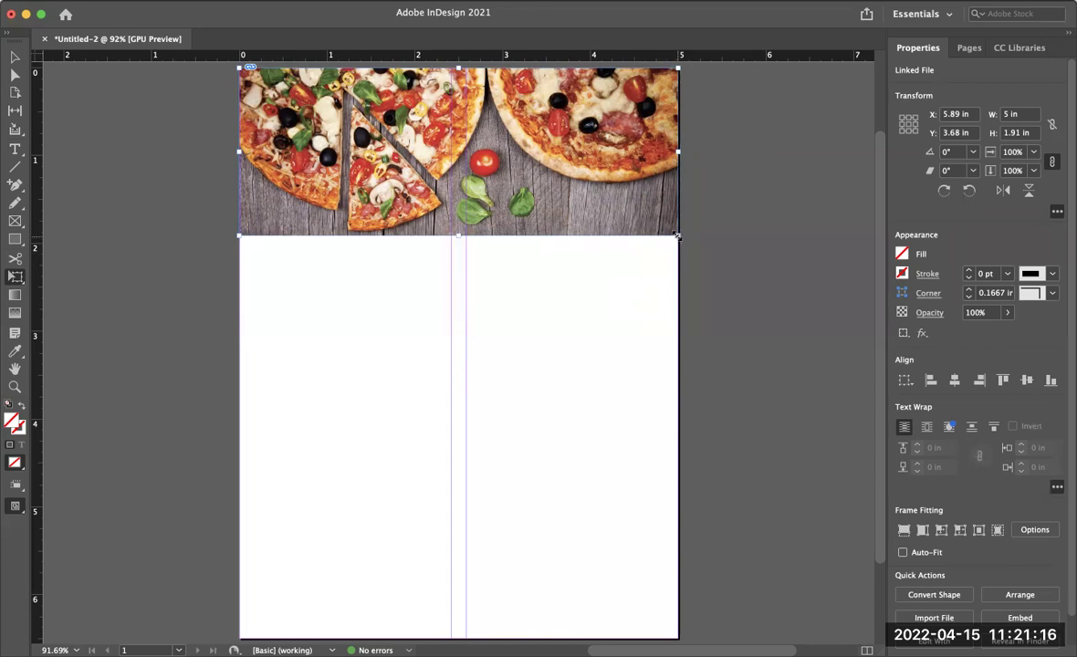
mouse_move(676, 235)
mouse_down()
mouse_move(622, 217)
mouse_move(610, 184)
mouse_move(561, 187)
mouse_move(535, 139)
mouse_move(683, 223)
mouse_up()
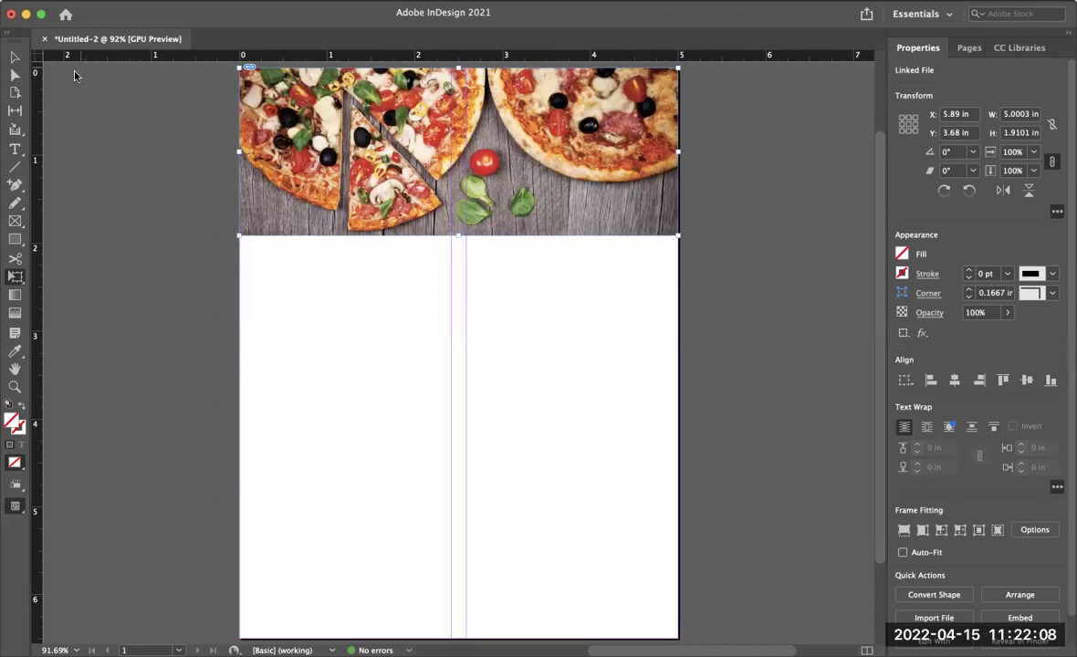
Try cropping the pizza photo's frame from both sides to about 3 in wide with the Selection tool, and undo both crops.
click(13, 58)
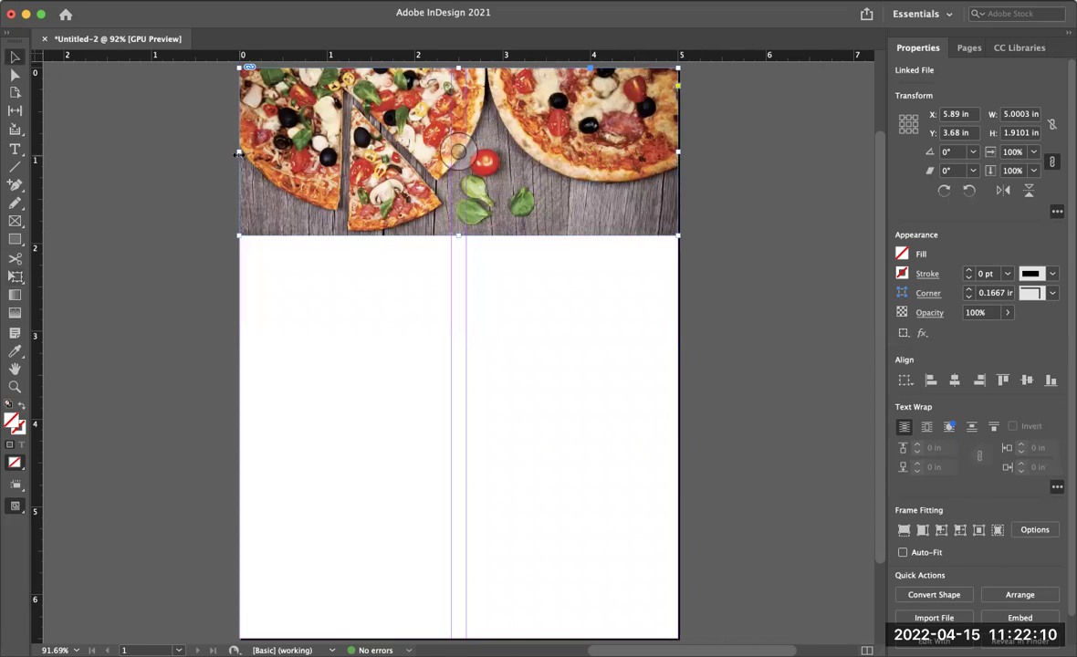
drag(240, 149, 321, 148)
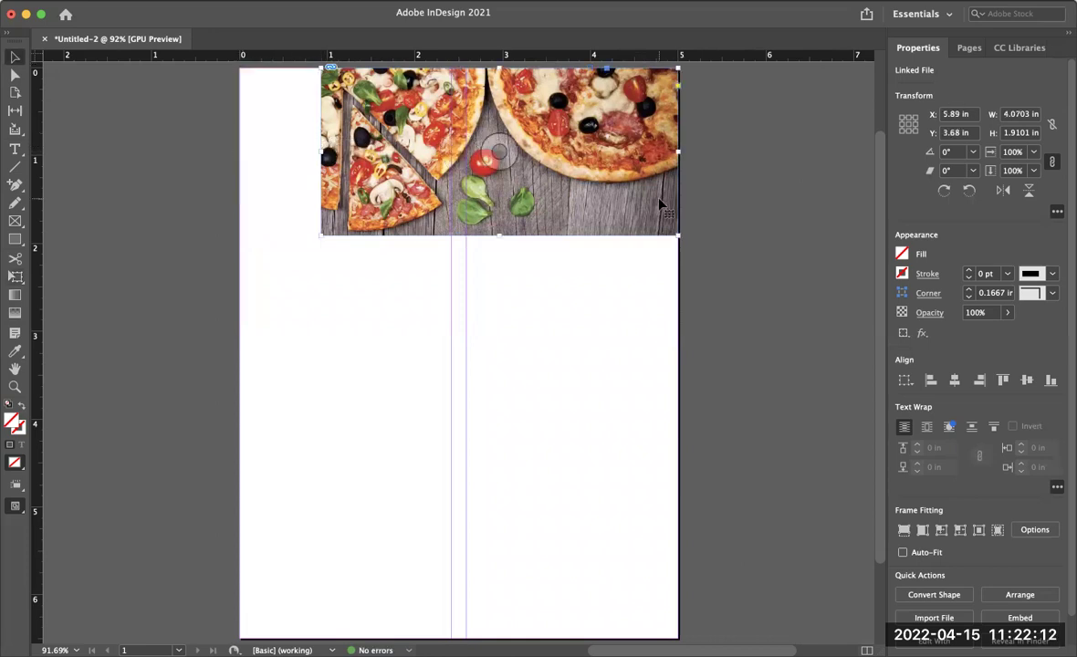
drag(679, 154, 584, 152)
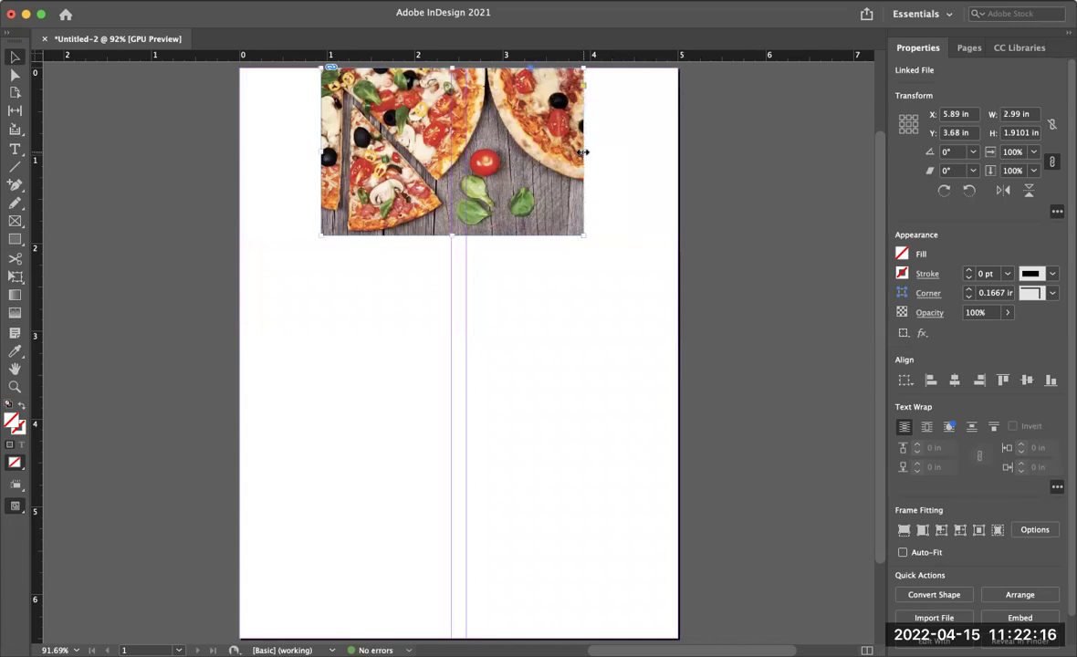
key(super+z)
key(super+z)
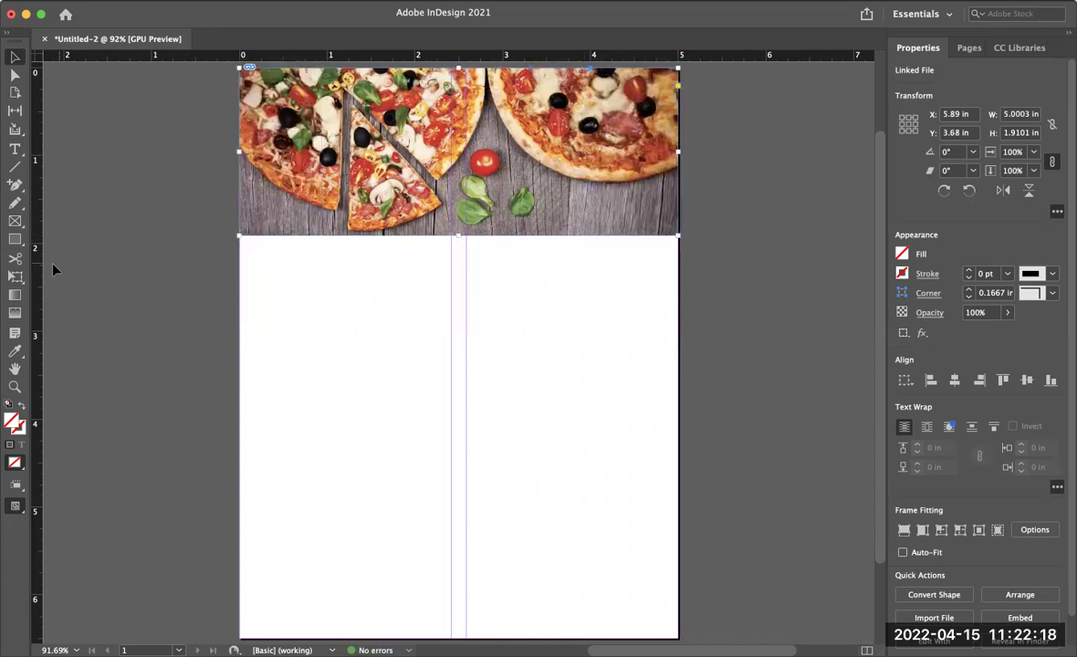
Try scaling the pizza photo down to about 4.5 by 1.72 in with the Free Transform tool, and undo it.
click(14, 276)
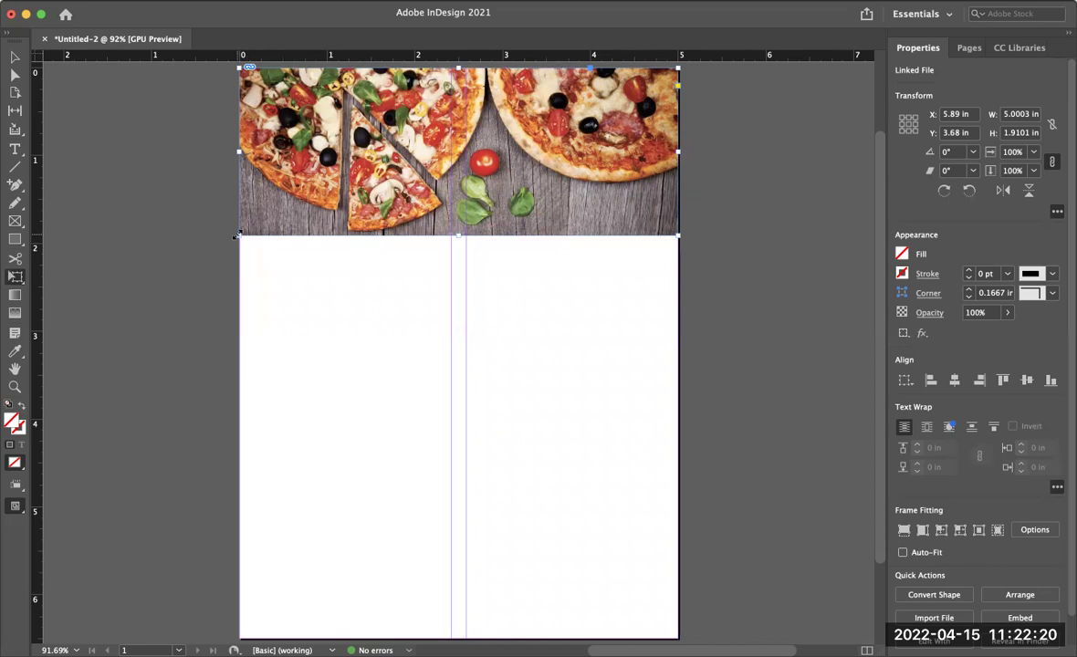
drag(236, 235, 273, 192)
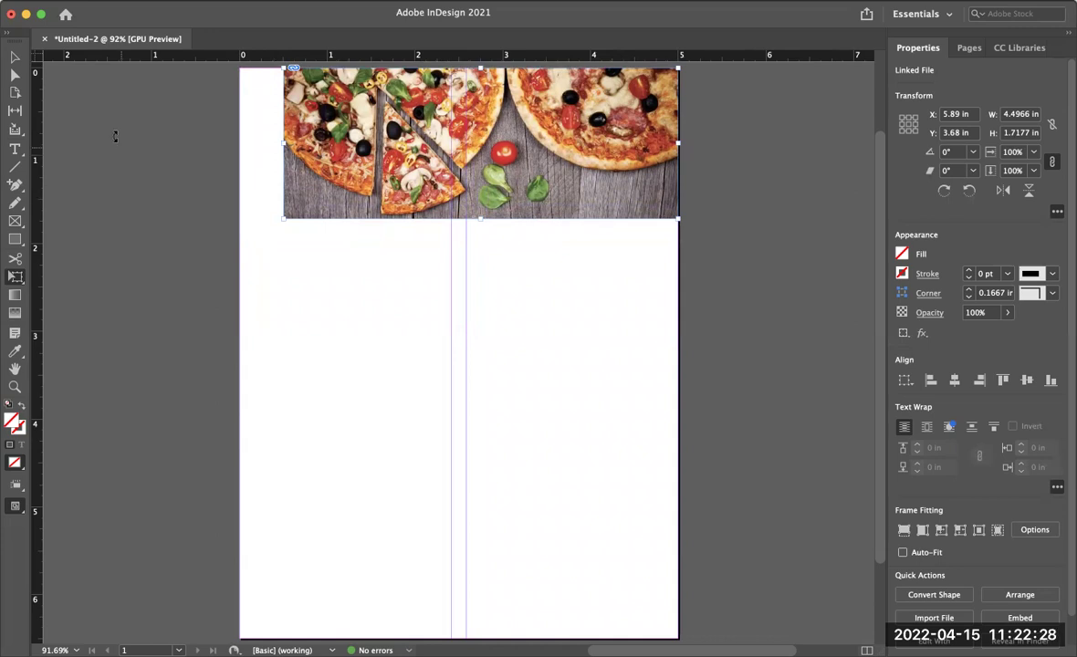
key(super+z)
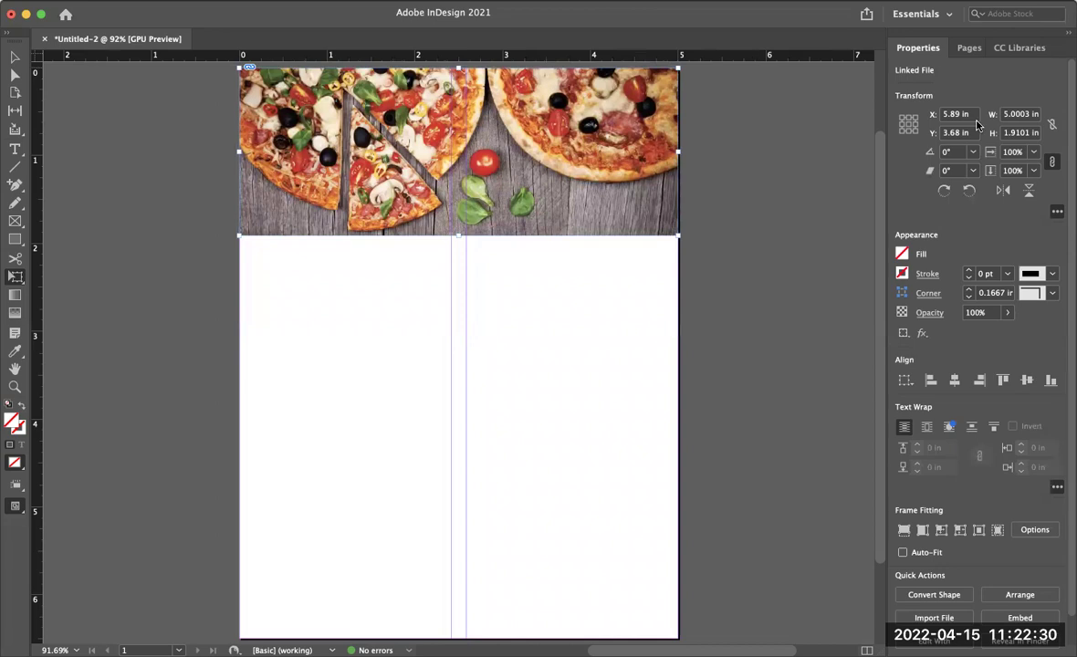
Try scaling the pizza photo to 50% by percentage, and undo the scaling.
click(1033, 154)
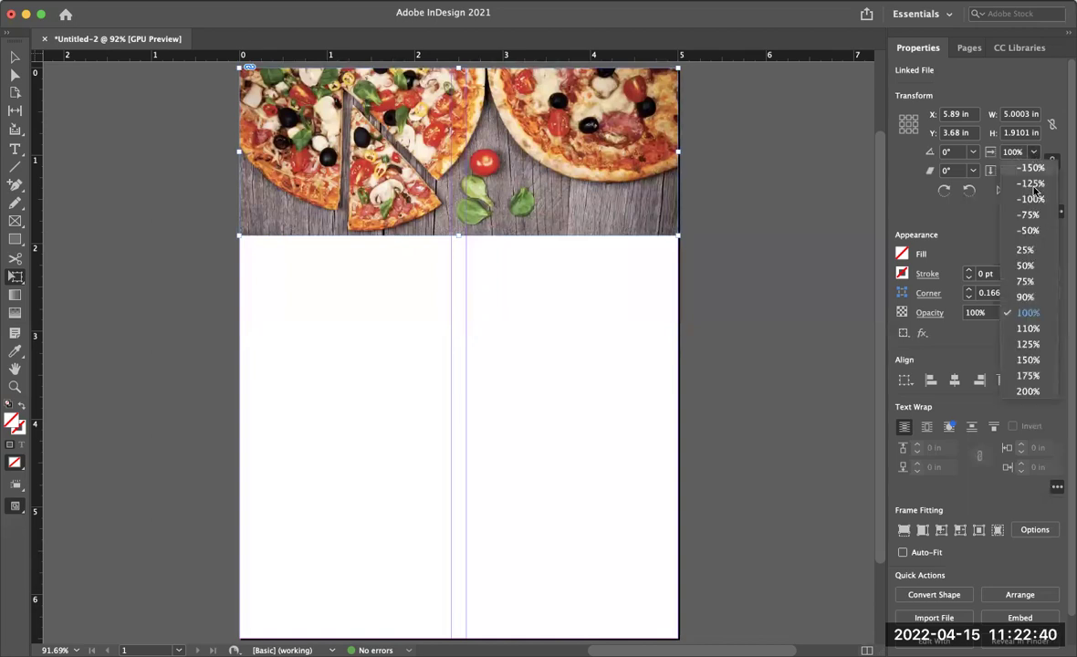
click(1040, 267)
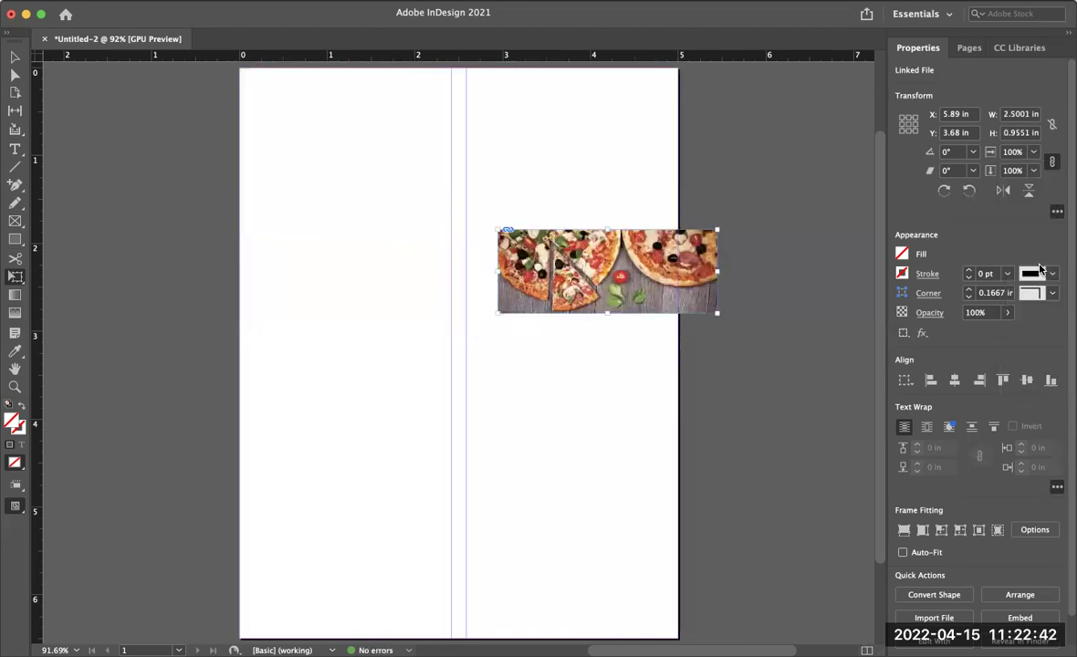
key(super+z)
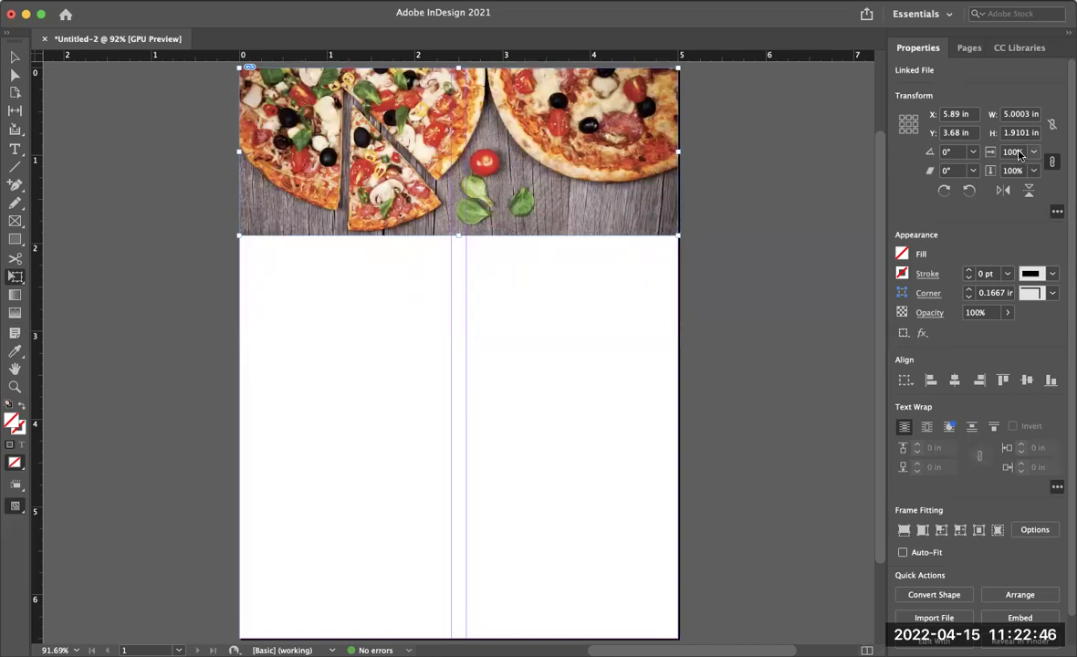
Draw a text frame about 4.7 in wide and 1.8 in tall just below the pizza photo with the Type tool.
click(14, 58)
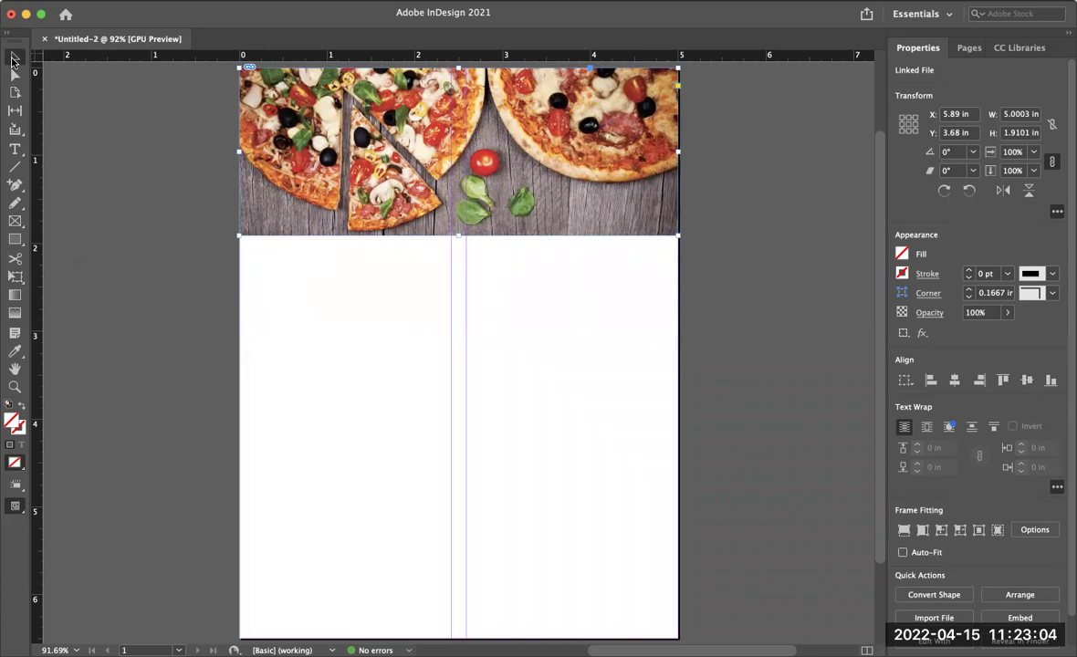
click(13, 58)
click(15, 149)
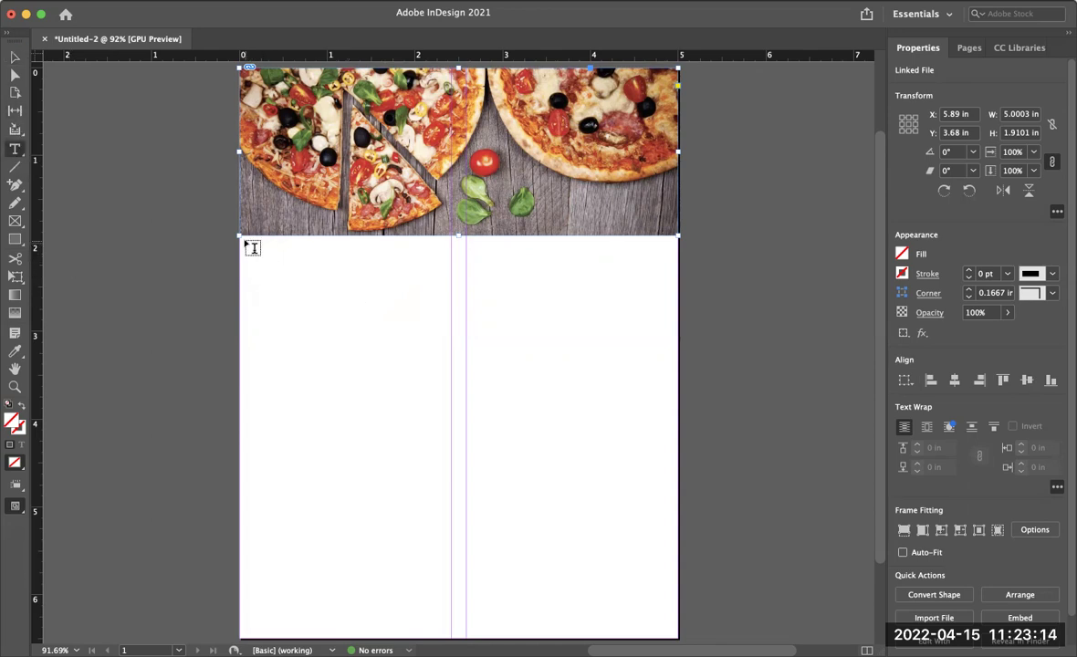
drag(260, 248, 662, 399)
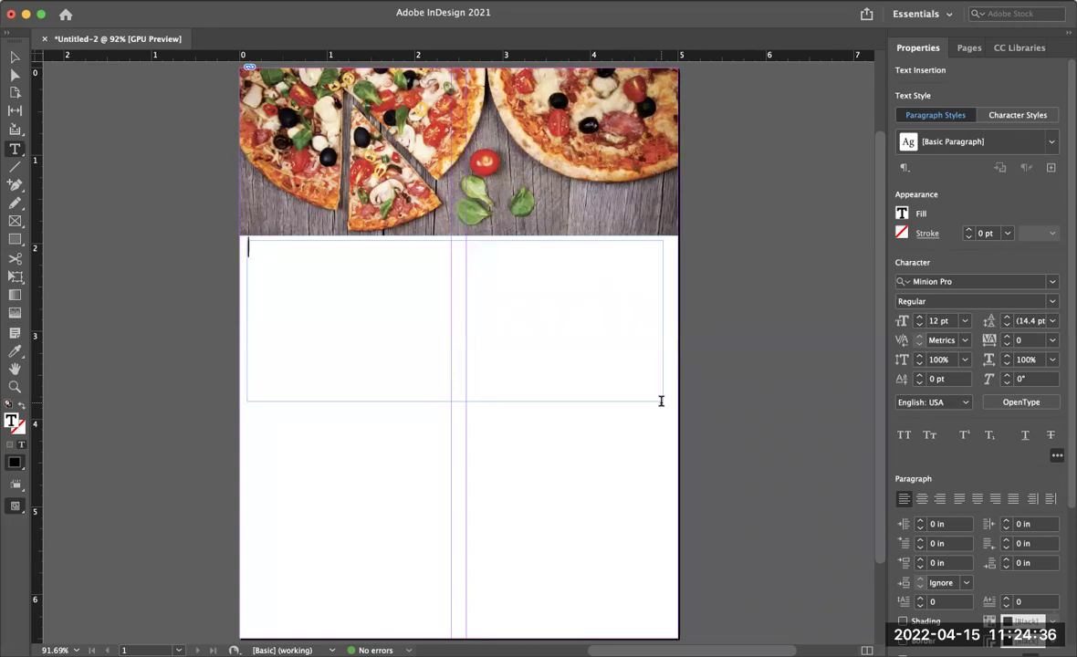
mouse_move(661, 404)
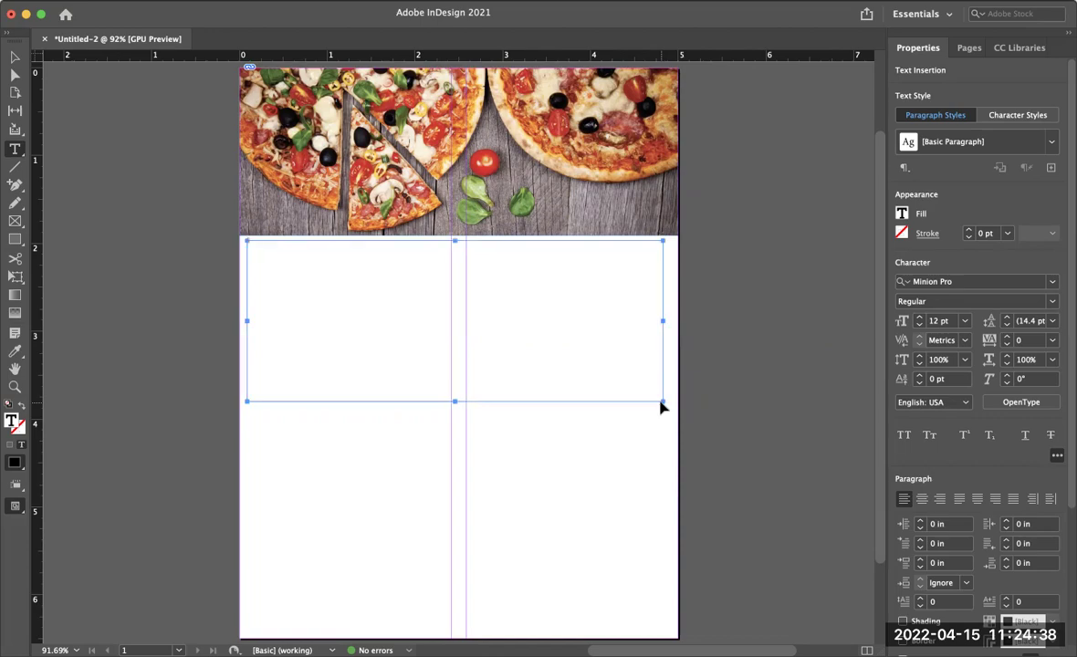
Switch to the assignment page in the browser and read the wording of the Angelo's Pizzeria ad.
key(super+Tab)
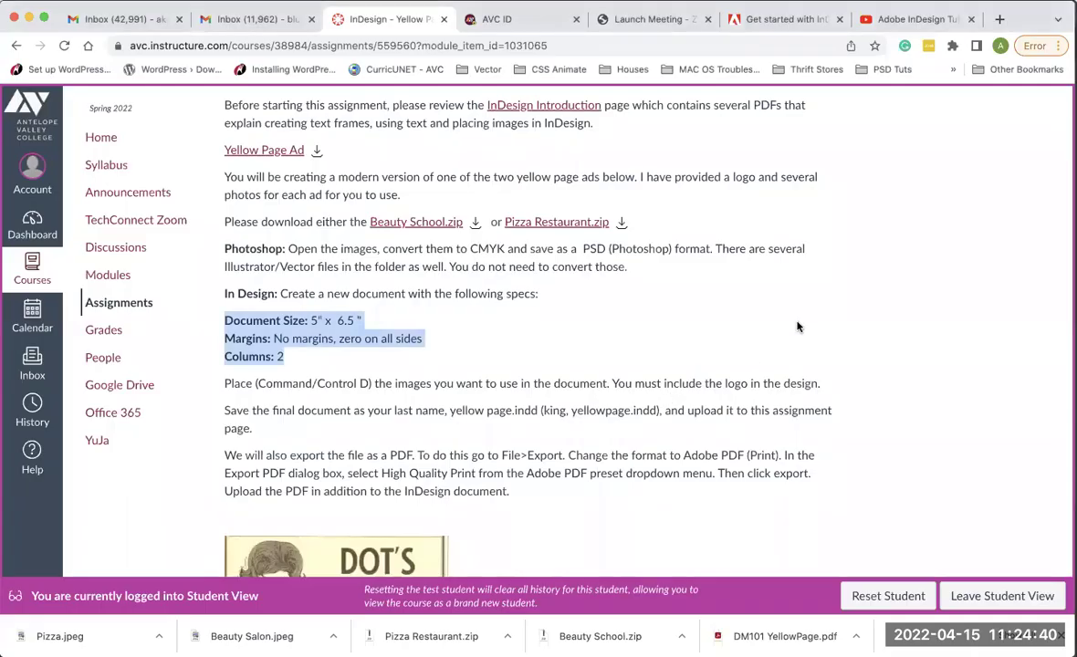
scroll(711, 365, down, 1)
scroll(711, 365, down, 10)
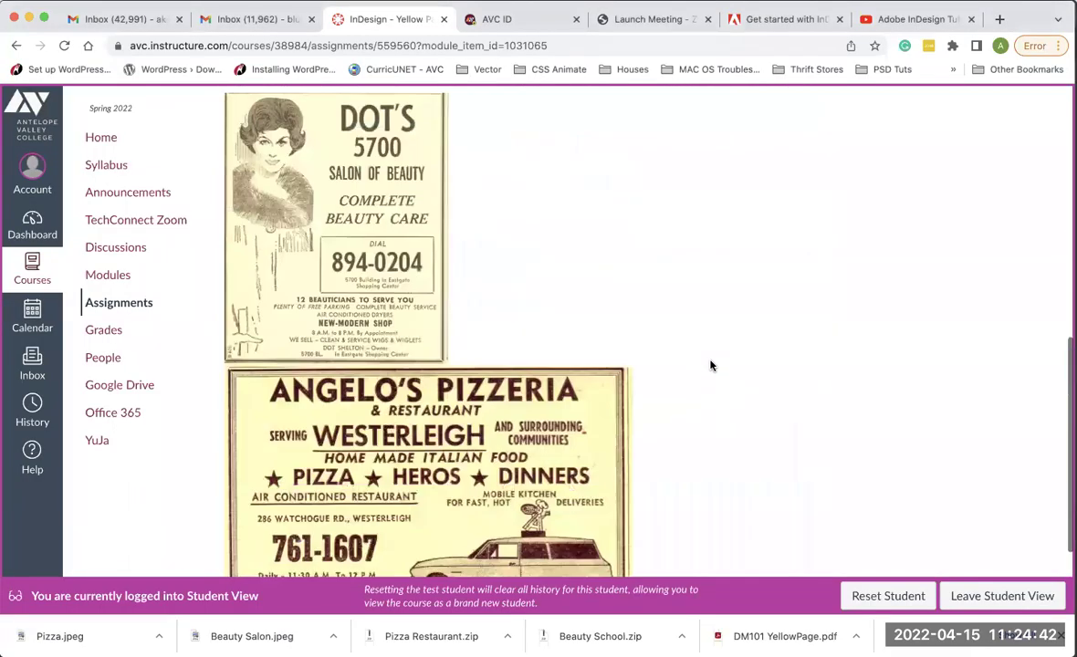
scroll(710, 365, up, 1)
scroll(710, 365, down, 3)
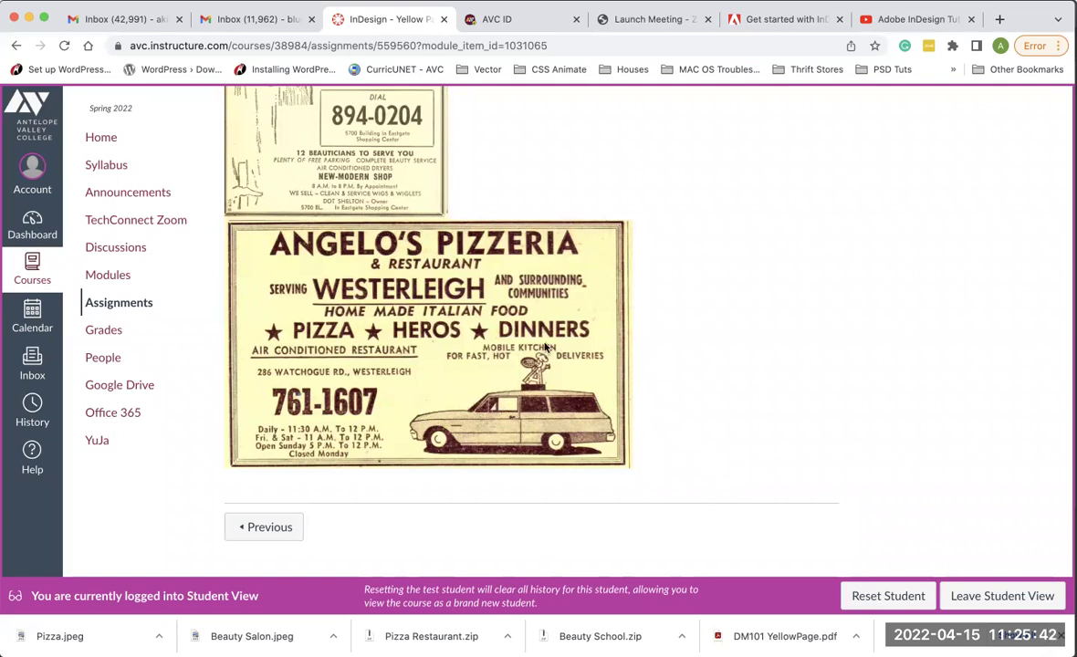
Return to InDesign and enter "Mobile Kitchen for Fast, Hot Delevieres" in the text frame below the photo.
key(super+Tab)
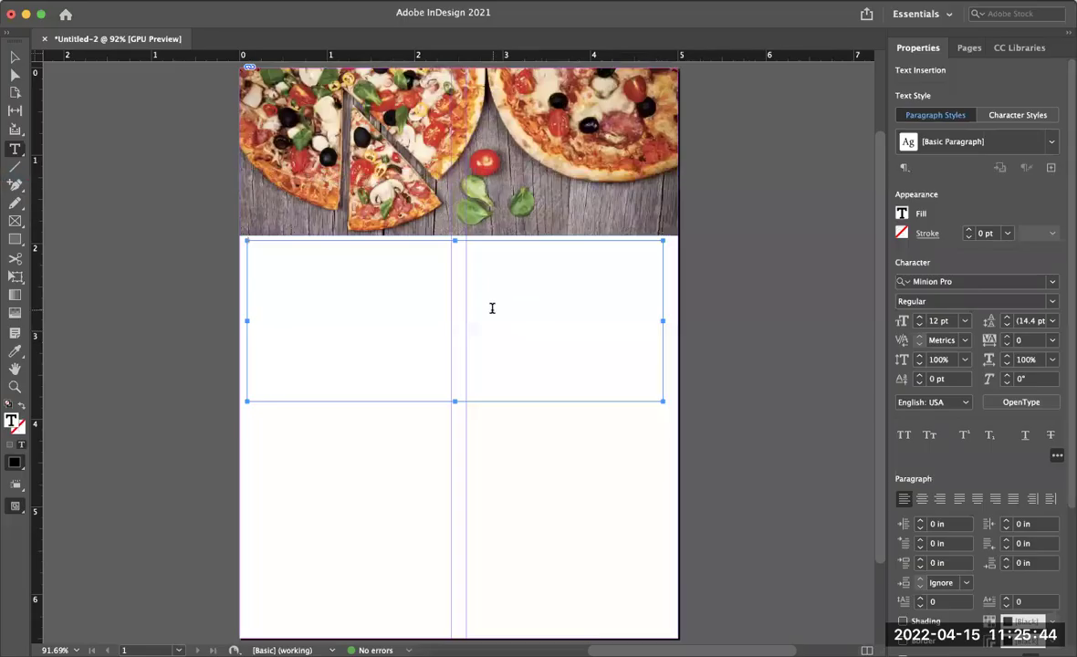
click(492, 307)
text(Mob)
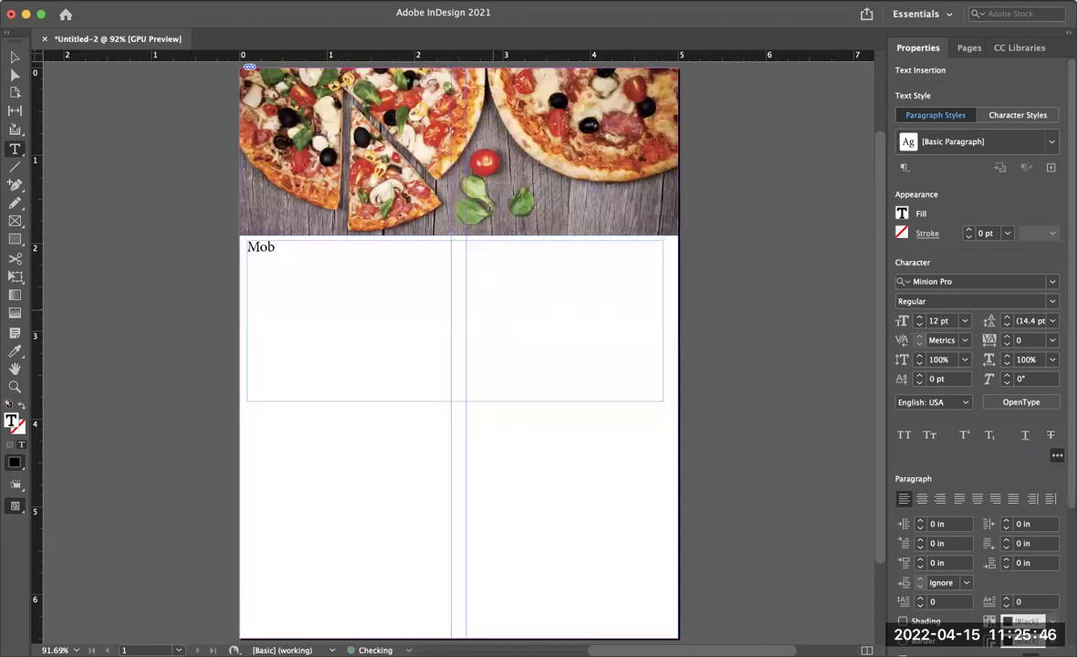
text(ile Kitchen for)
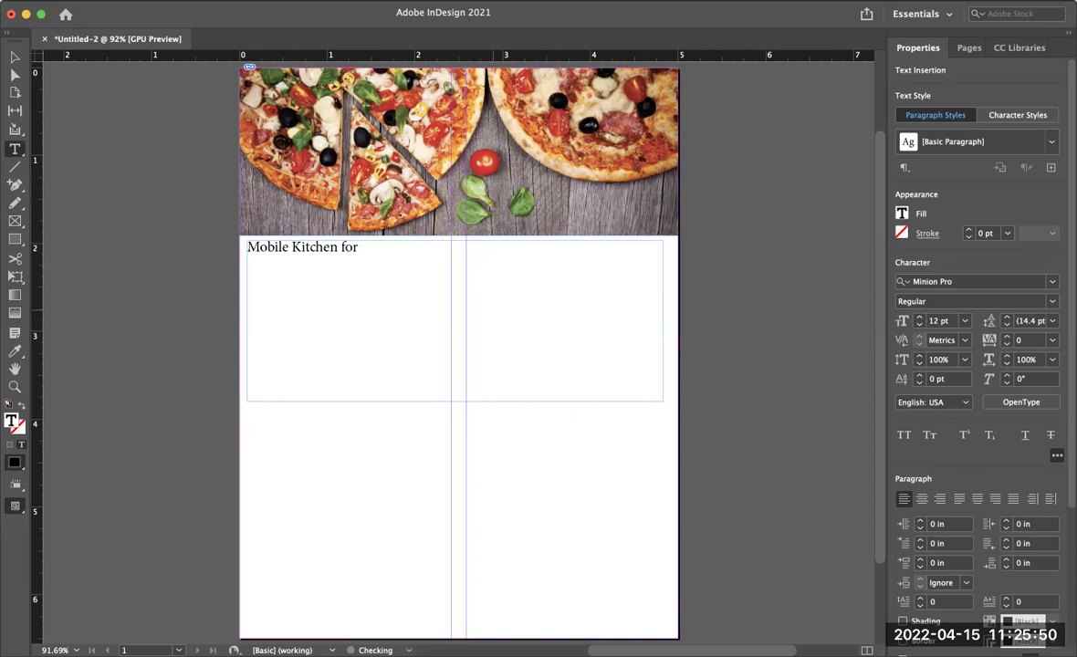
text( Fast, ho)
key(BackSpace)
key(BackSpace)
text(Hot d)
key(BackSpace)
text(Delevieres)
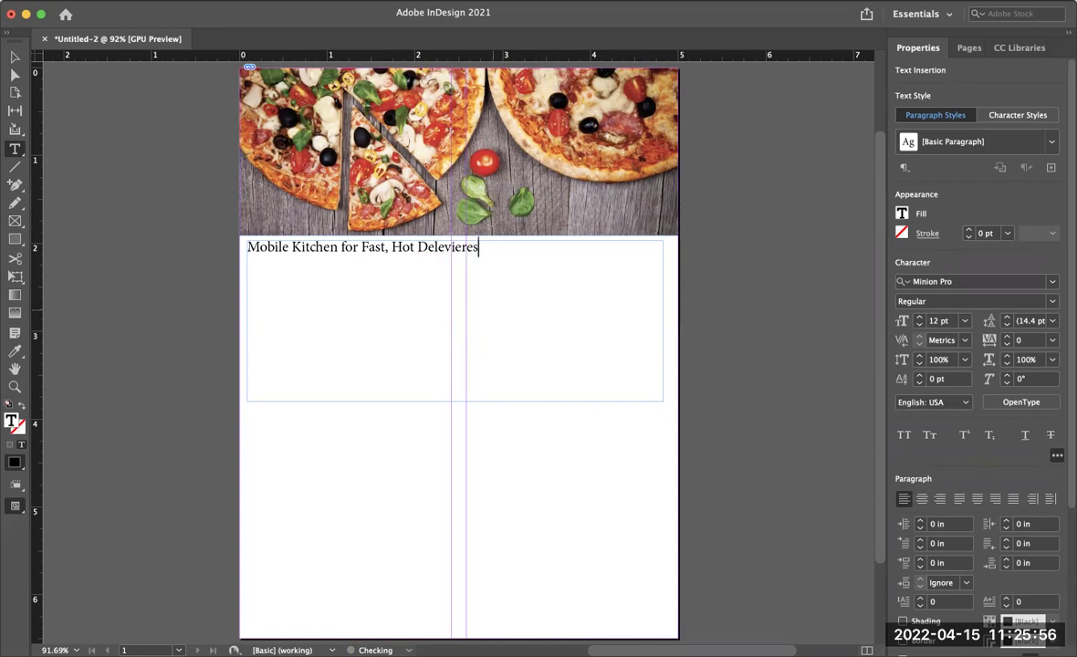
Correct the last word of the text line to "Deliveries", checking its spelling against the pizzeria ad in the browser.
right_click(456, 248)
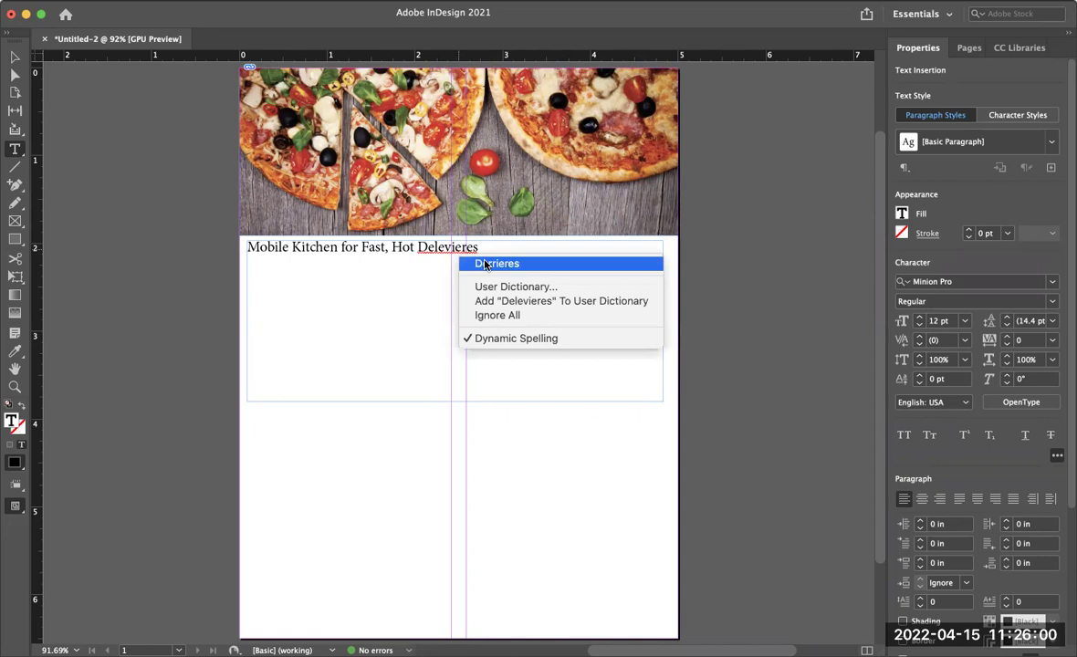
click(447, 247)
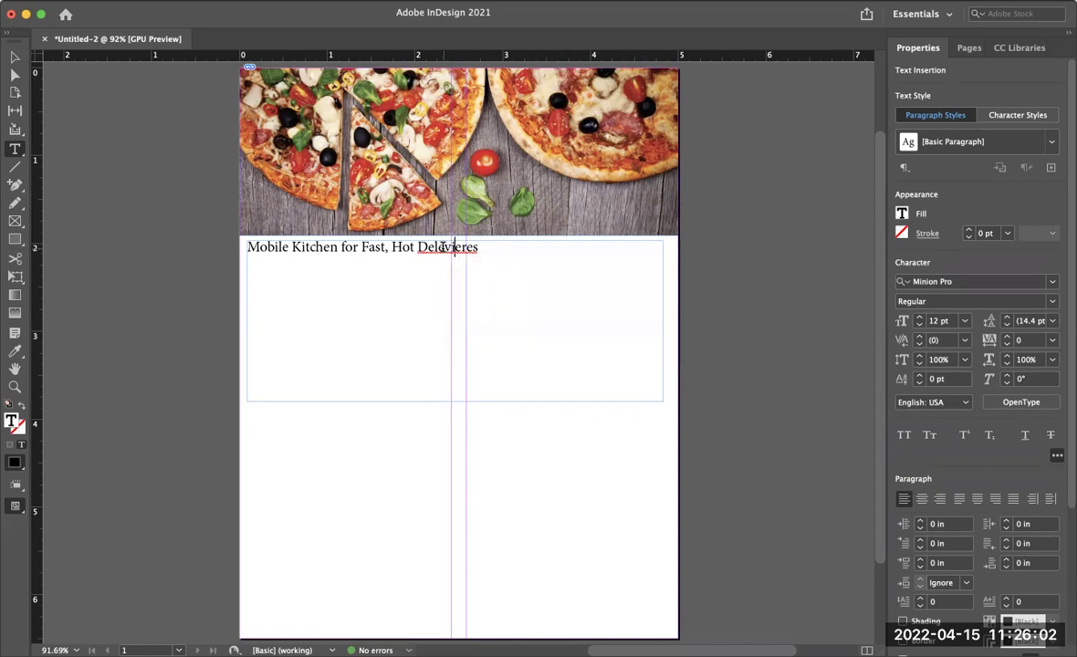
double_click(454, 247)
text(Del)
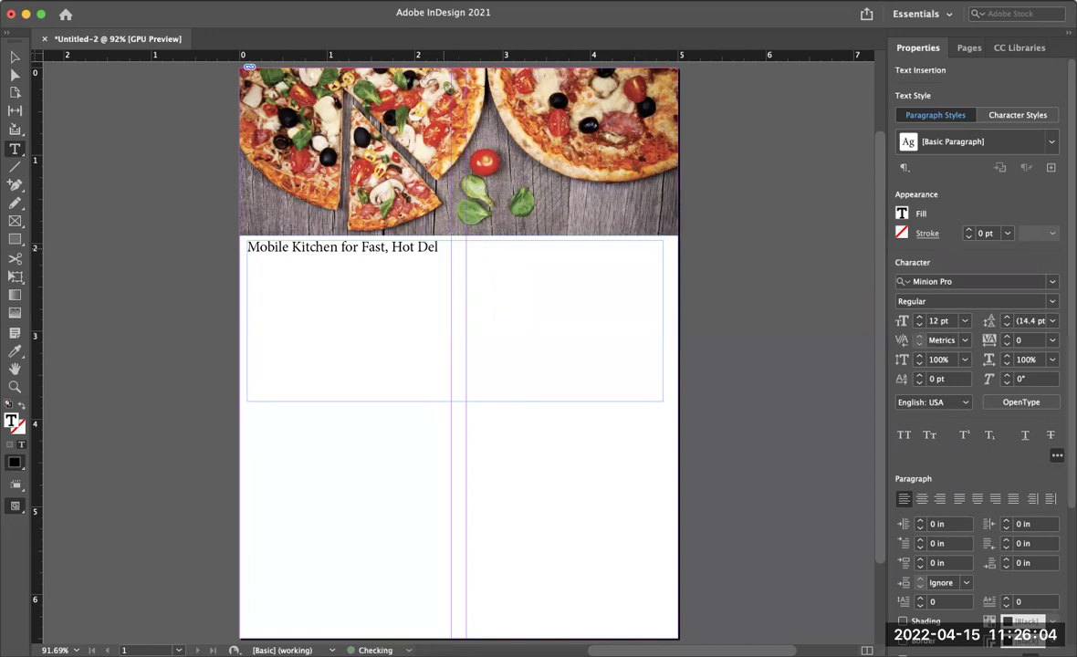
text(everies)
double_click(447, 248)
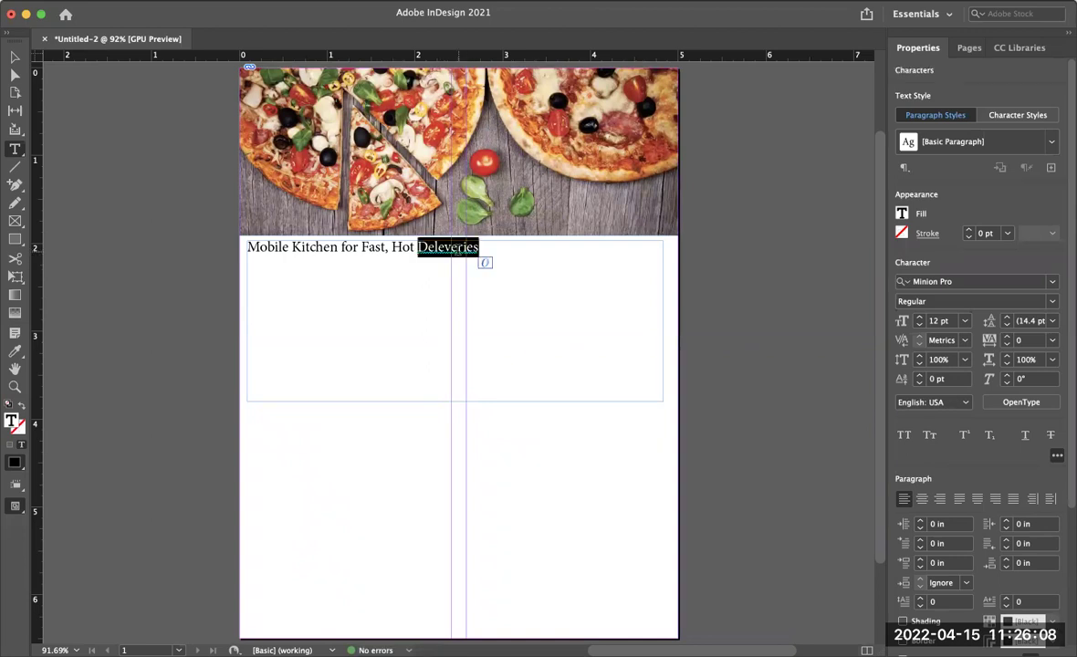
key(super+Tab)
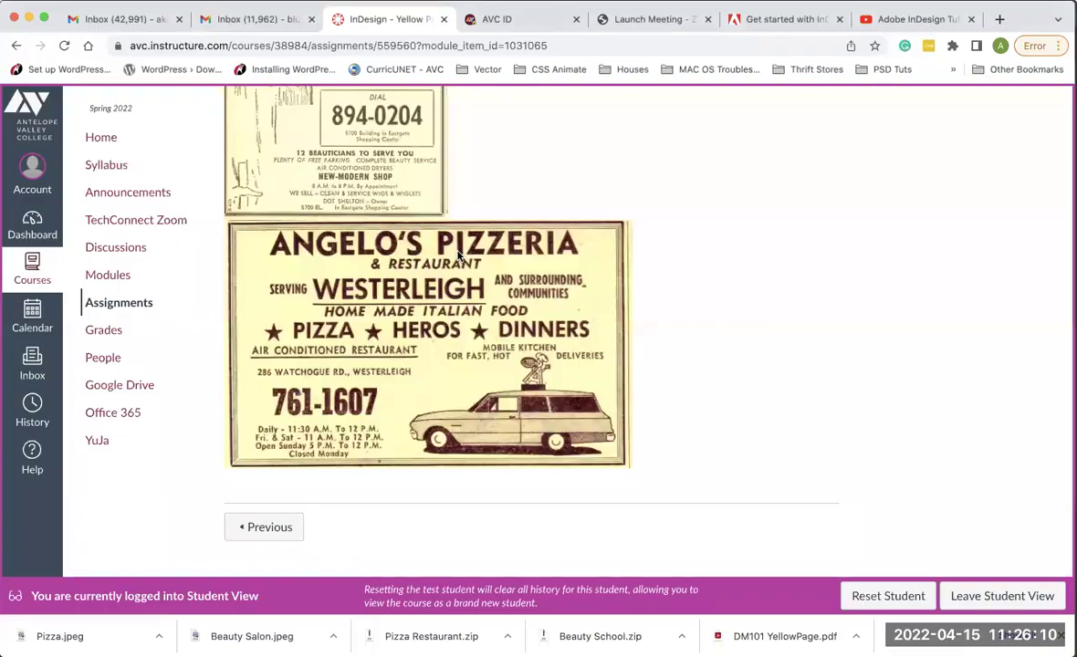
key(super+Tab)
text(De)
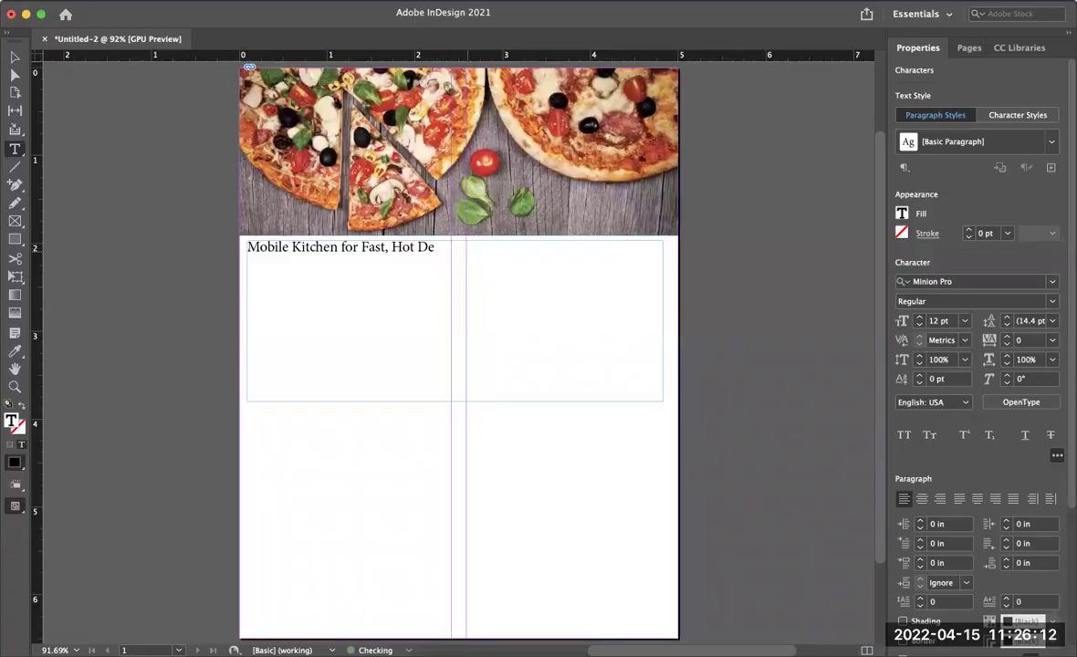
text(liveries)
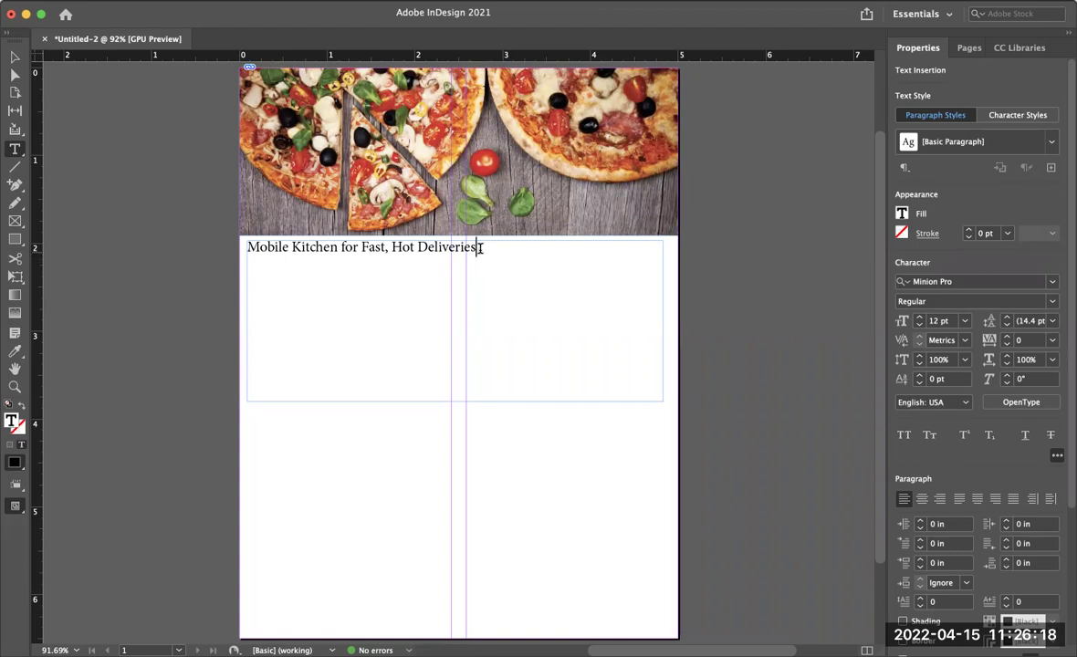
Set the whole "Mobile Kitchen for Fast, Hot Deliveries" line in Poppins Bold, after trying Josefin Sans.
drag(476, 247, 236, 245)
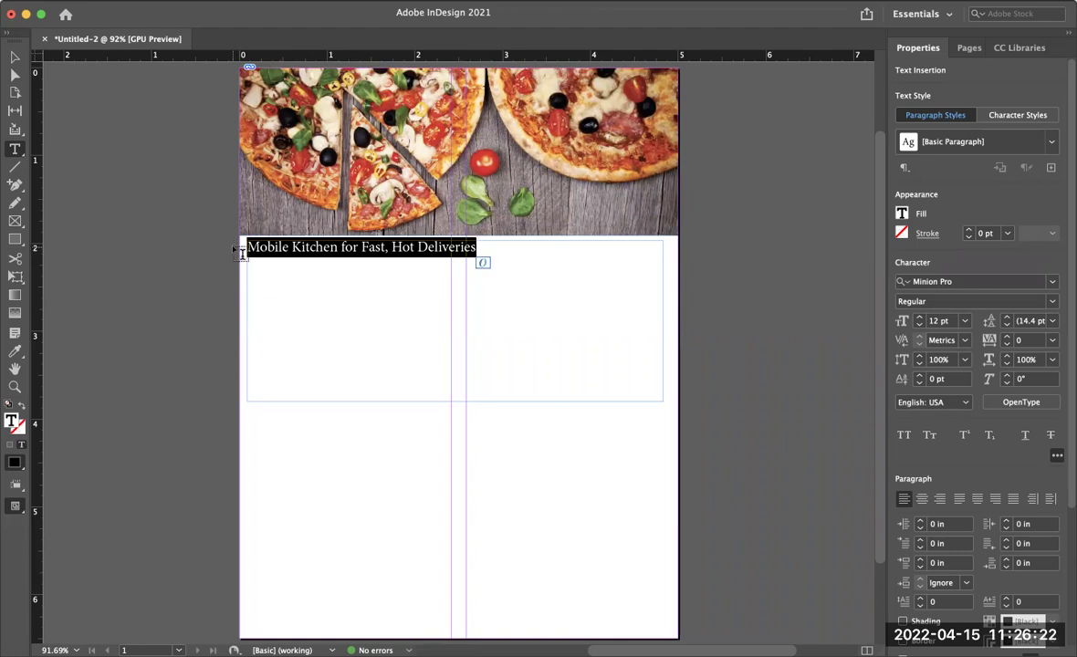
click(483, 251)
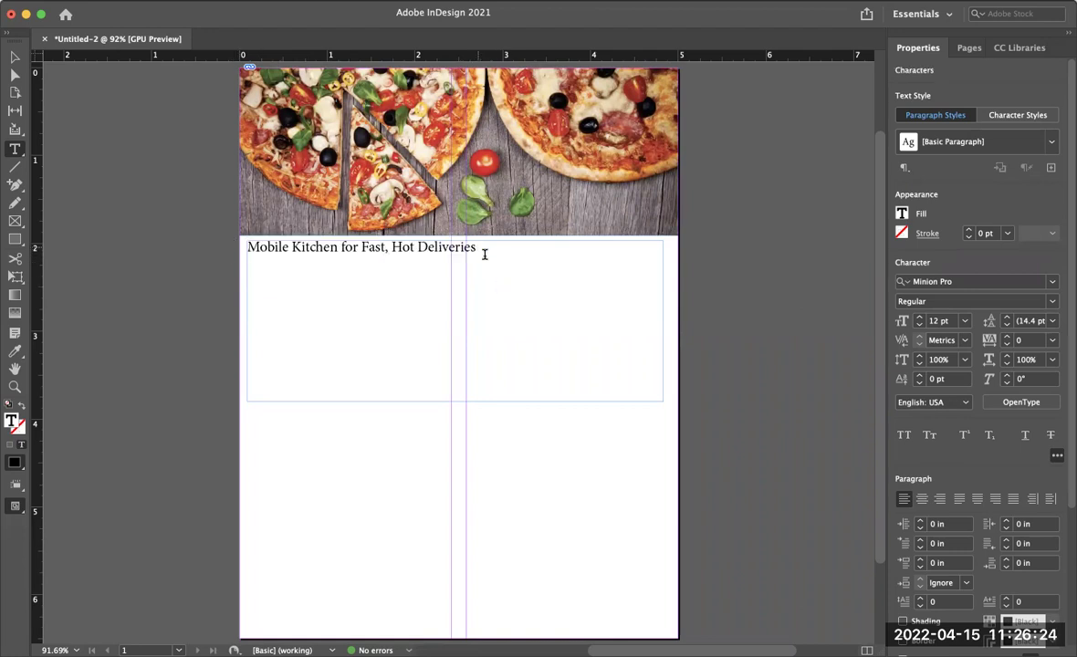
drag(327, 244, 230, 248)
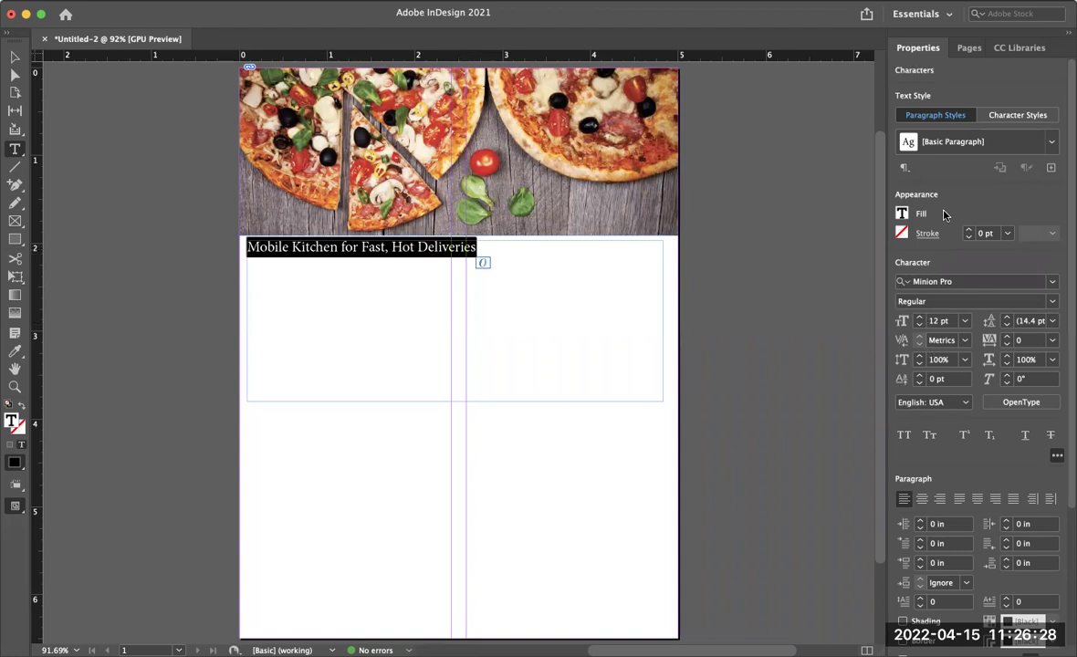
click(1055, 281)
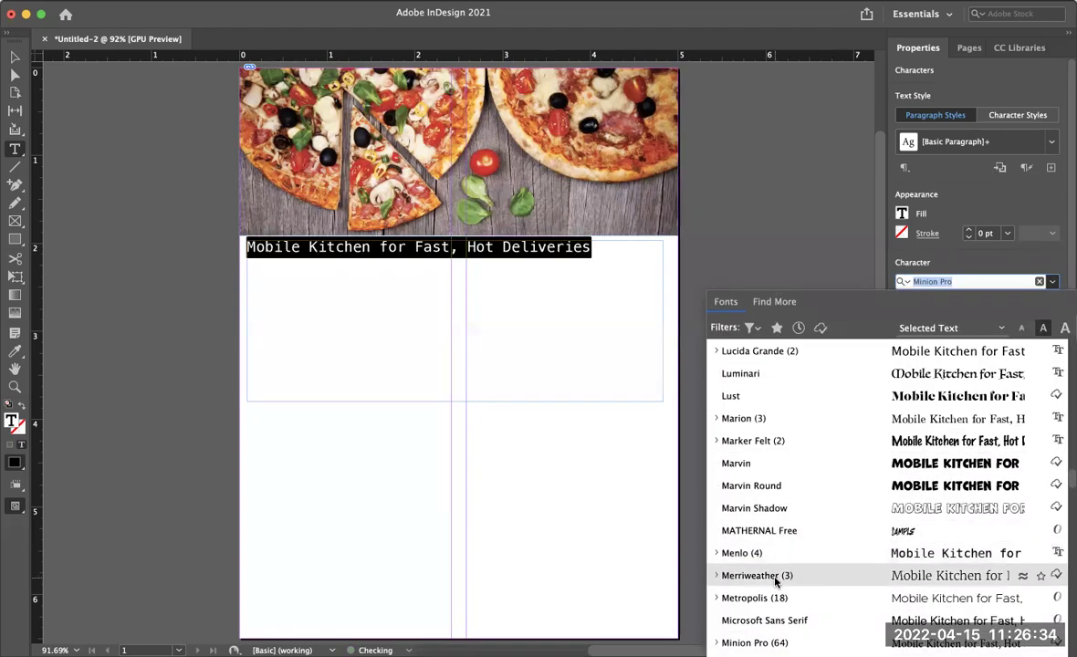
scroll(757, 456, up, 10)
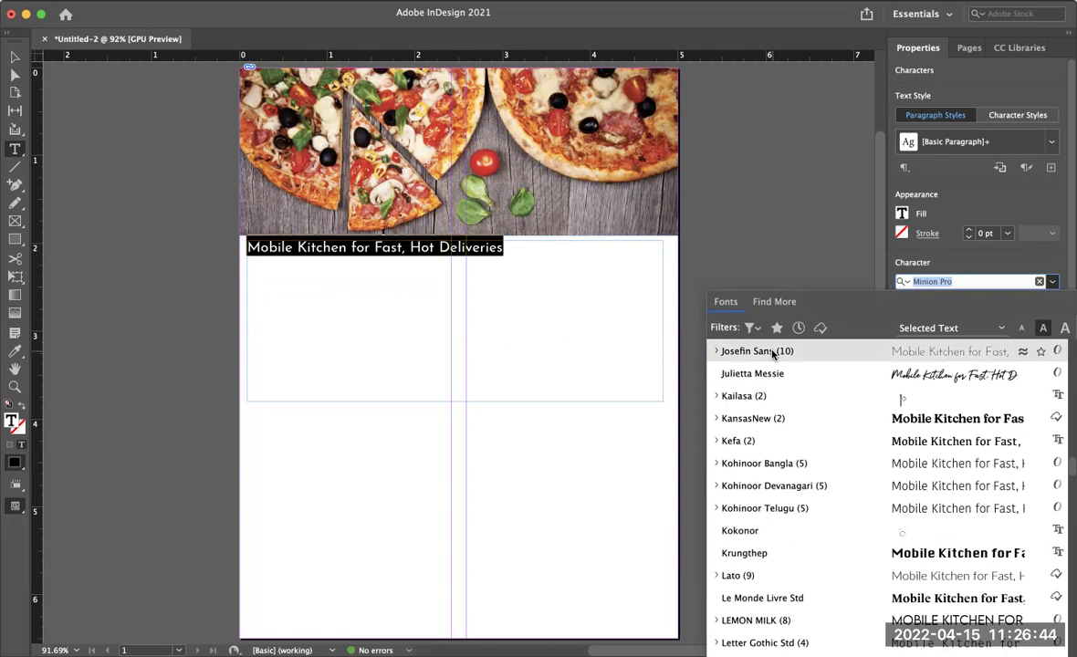
click(777, 354)
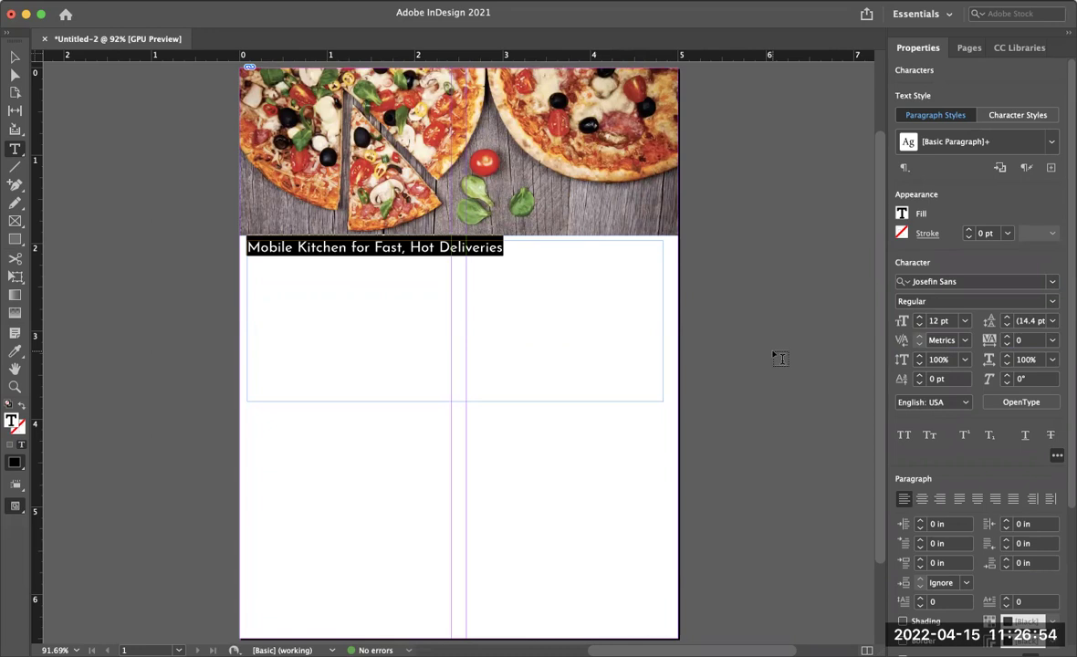
click(1052, 282)
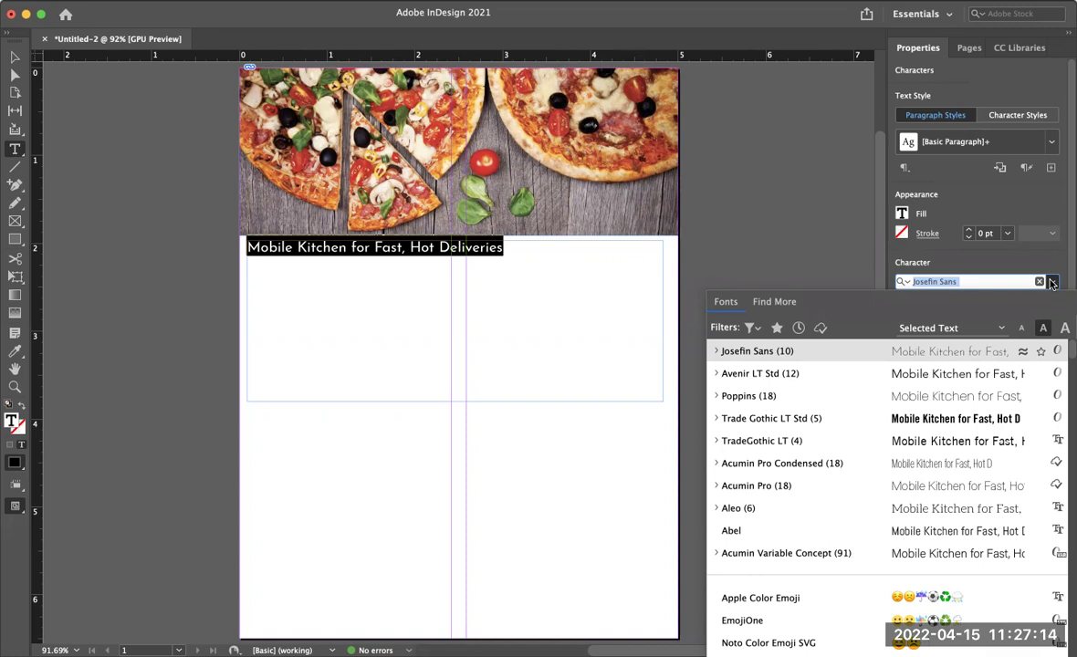
click(768, 399)
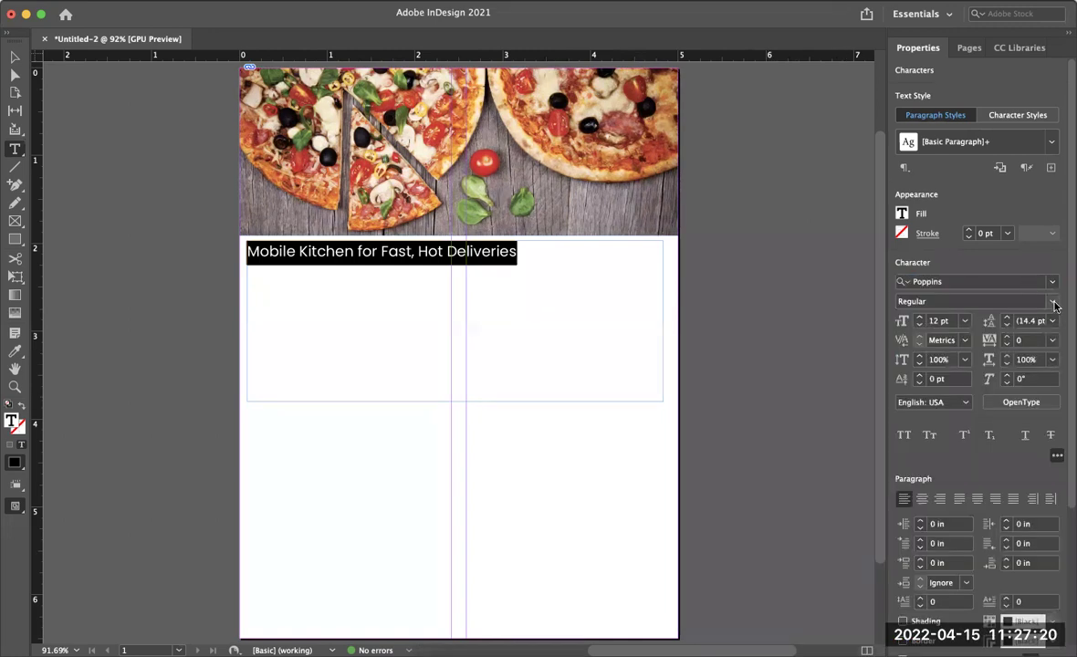
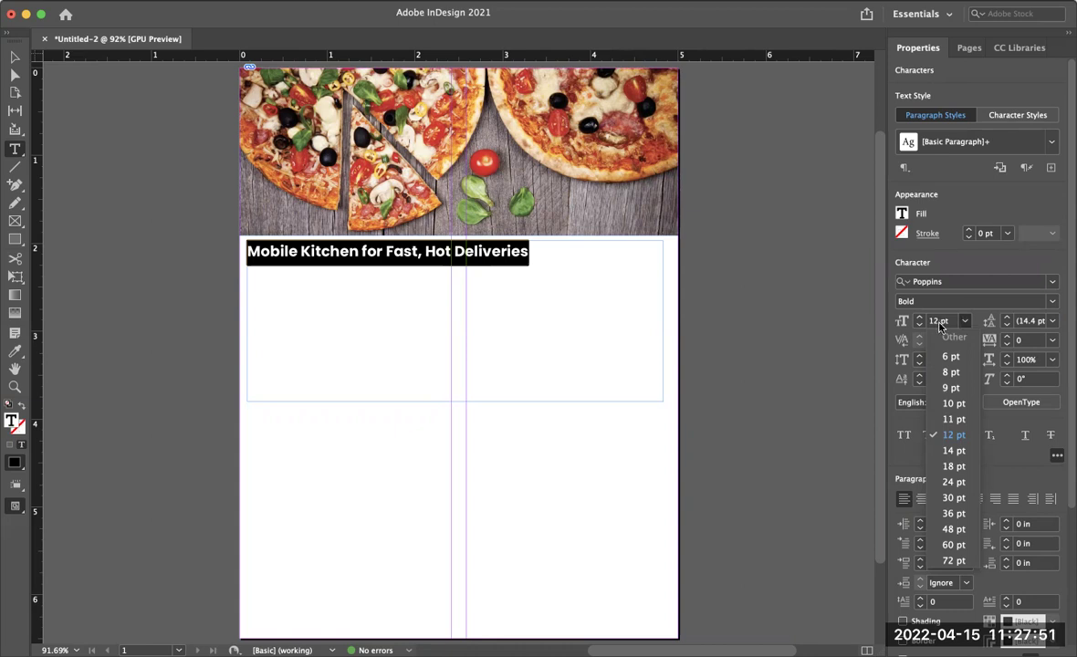
Try the headline at 24 pt and reduce its font size step by step to 17 pt.
click(951, 484)
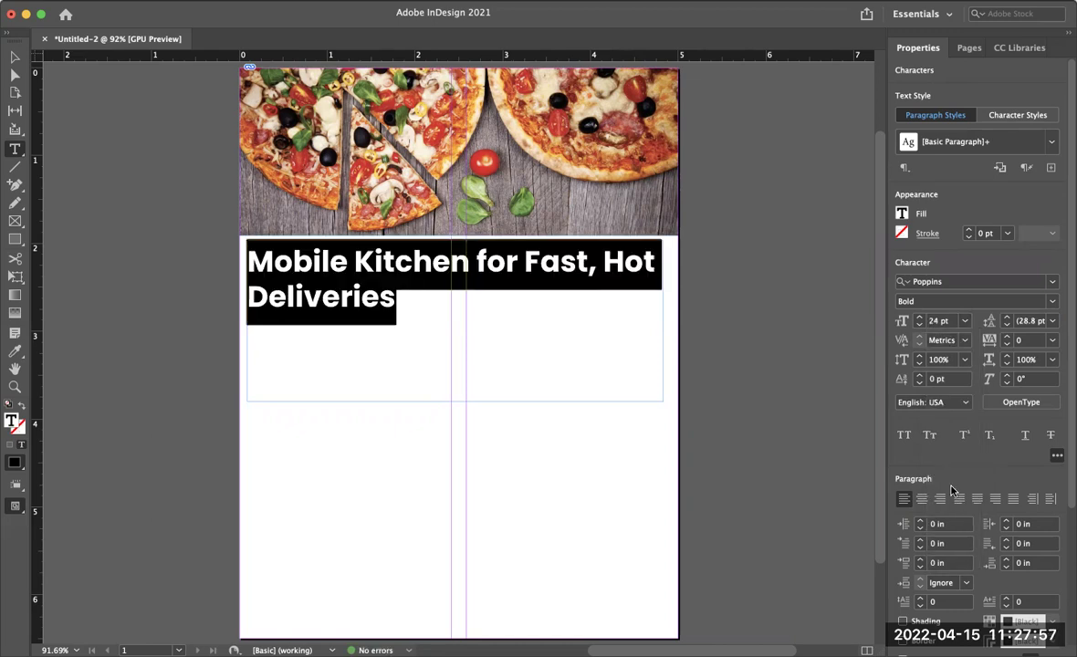
click(918, 326)
click(918, 326)
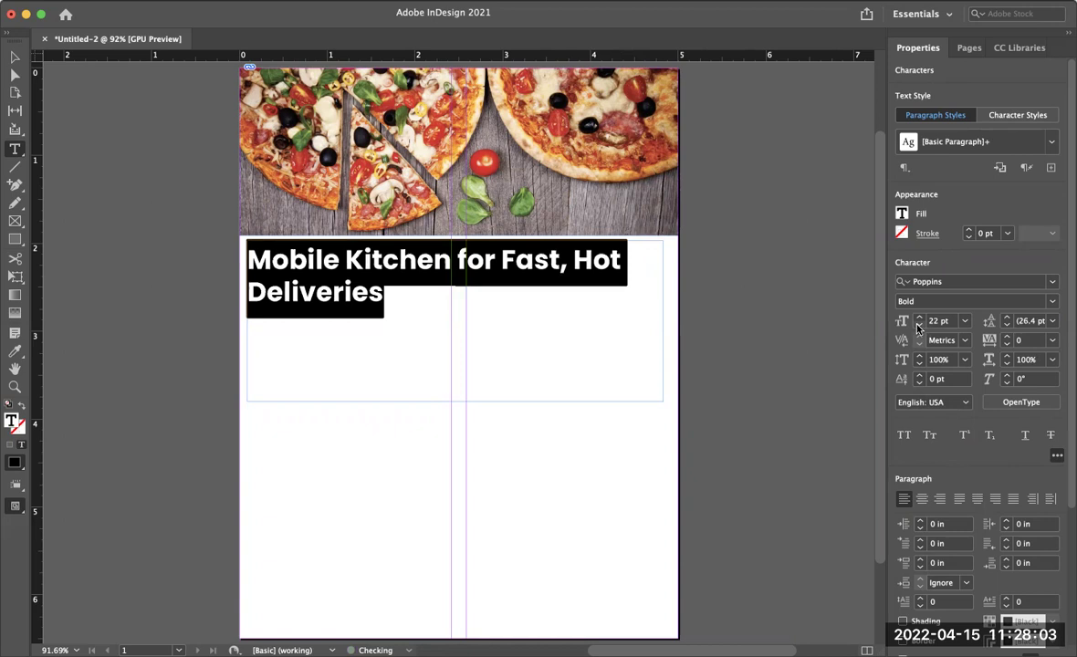
click(918, 326)
click(917, 325)
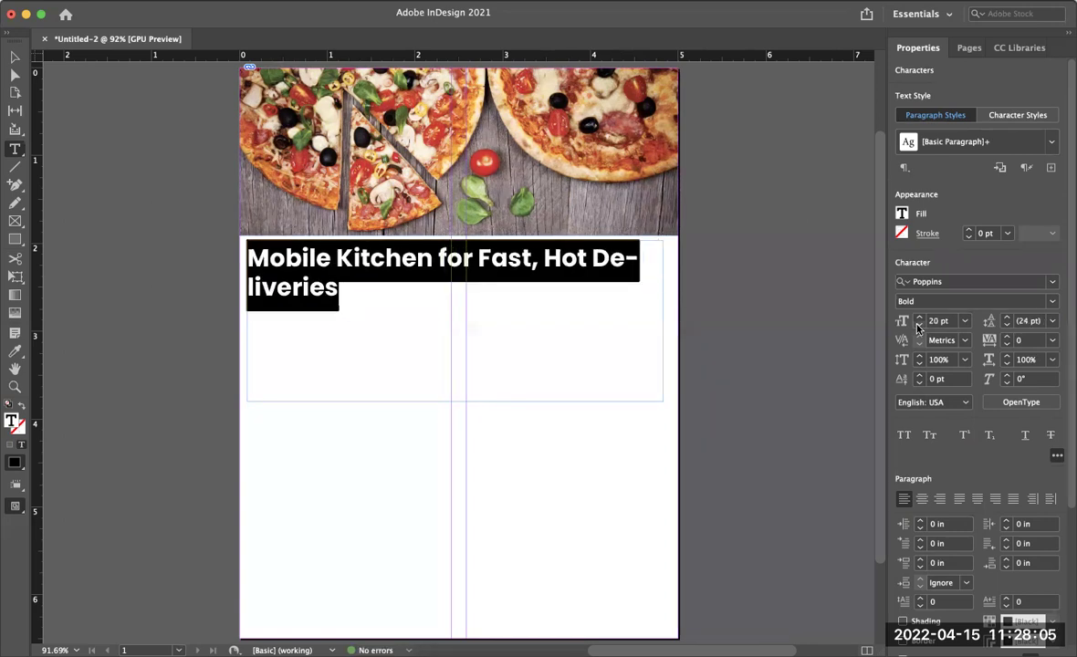
click(918, 326)
click(918, 325)
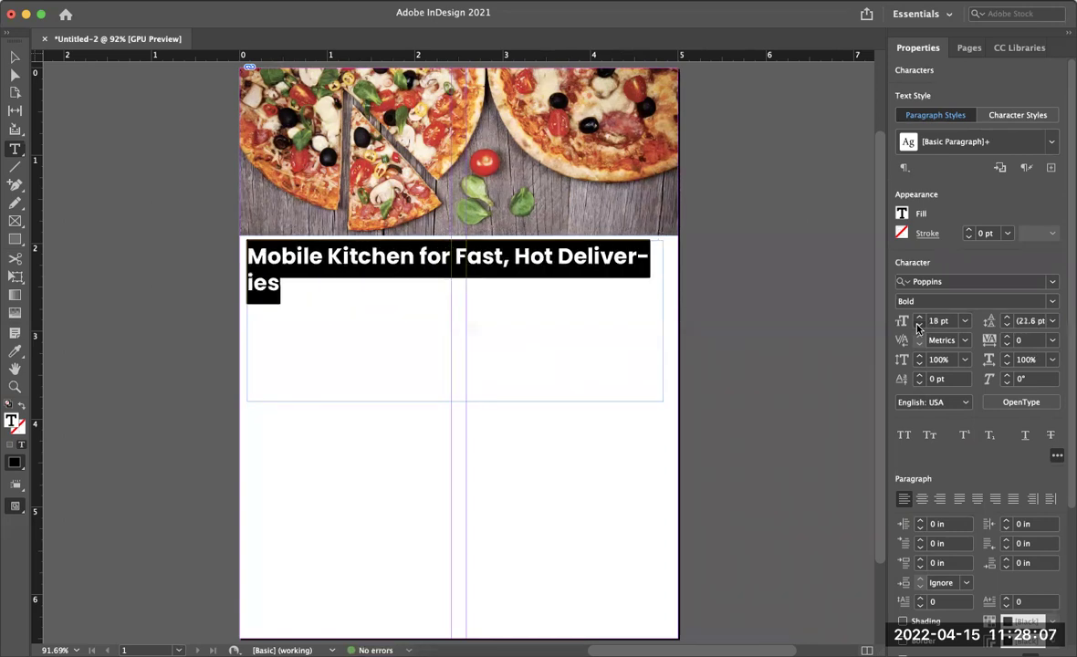
click(917, 326)
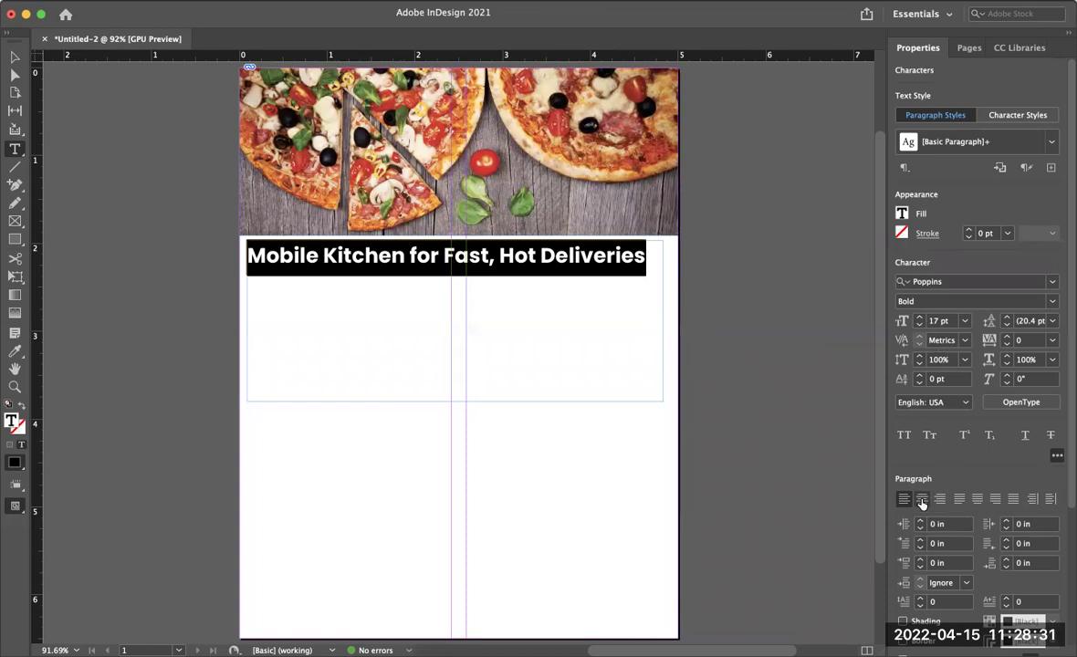
Delete the extra space before the headline and center-align its paragraph within the text frame.
click(244, 255)
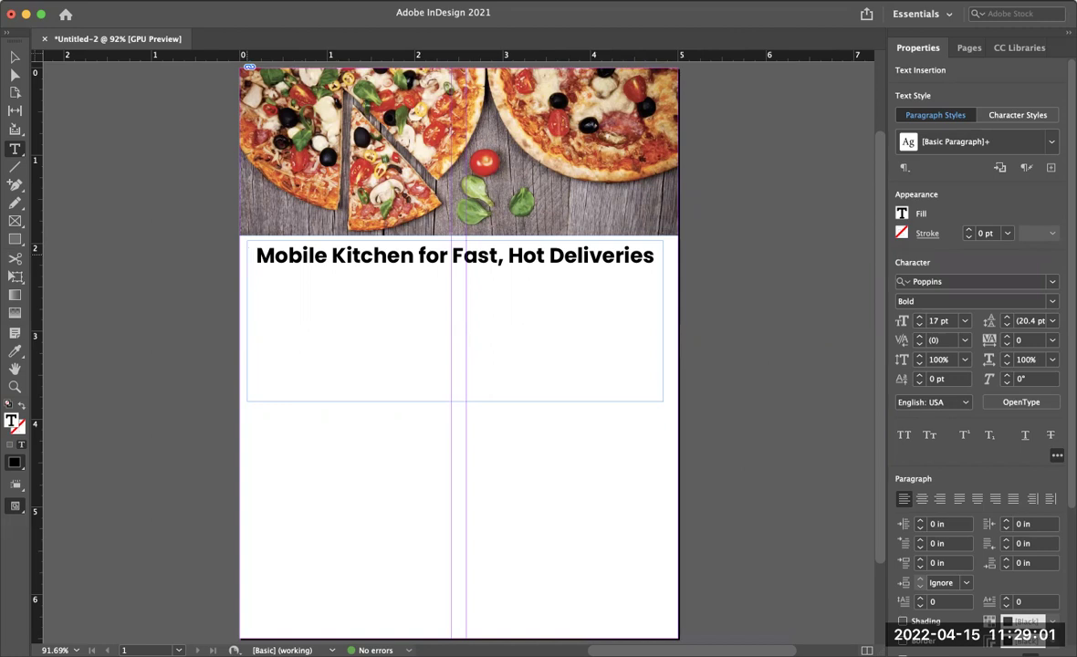
key(BackSpace)
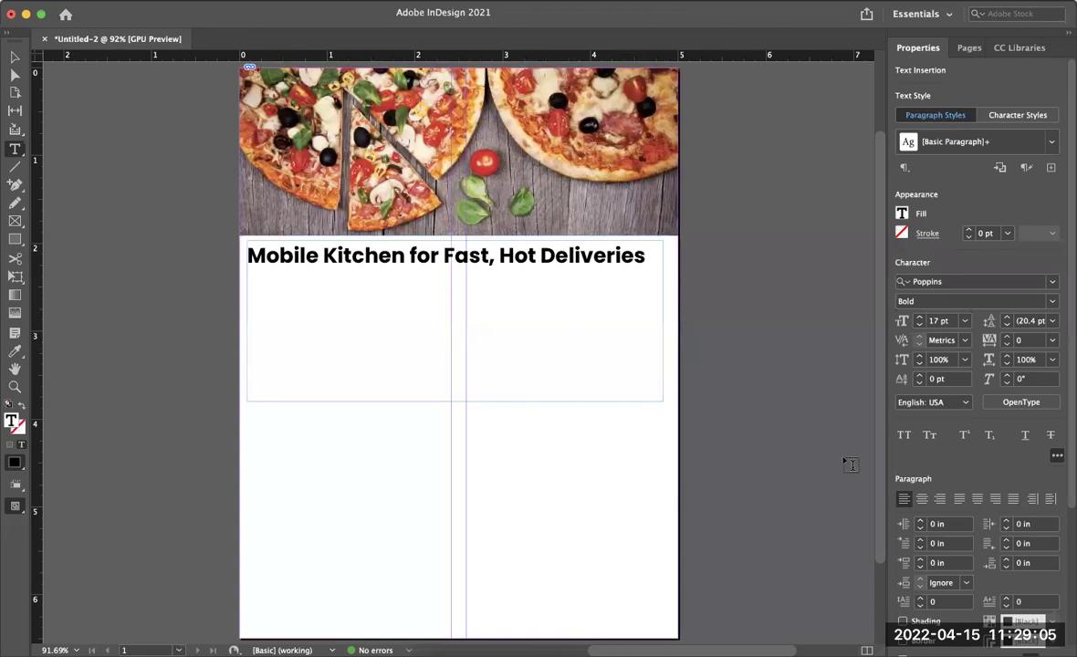
click(925, 500)
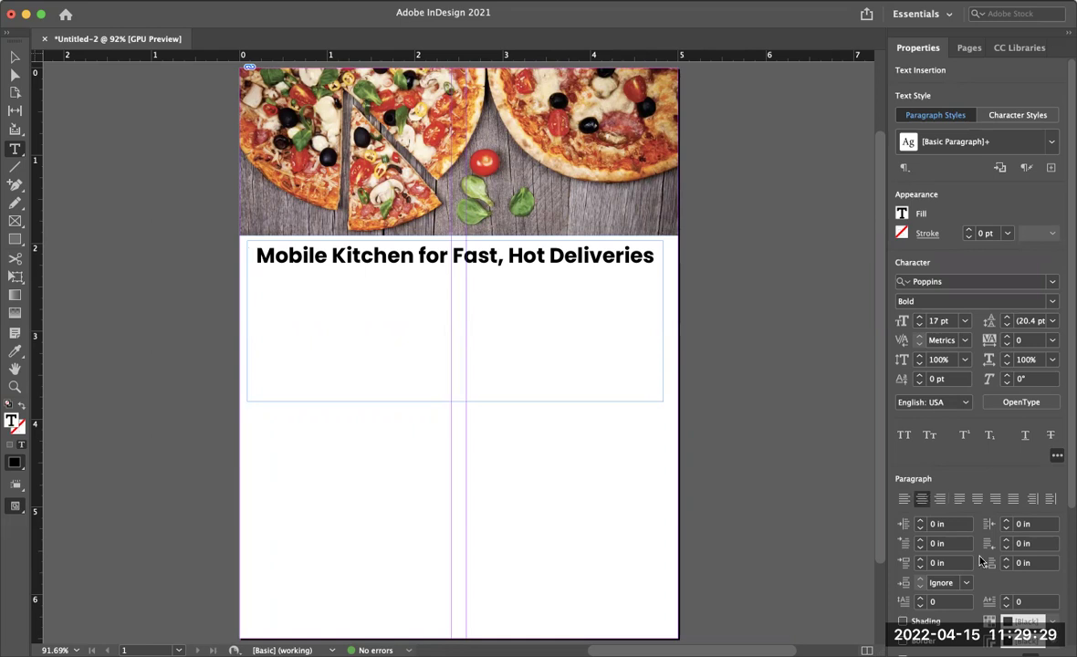
Change the font style of the whole headline to ExtraBold.
mouse_move(257, 256)
mouse_down()
mouse_move(526, 283)
mouse_move(615, 258)
mouse_move(256, 258)
mouse_up()
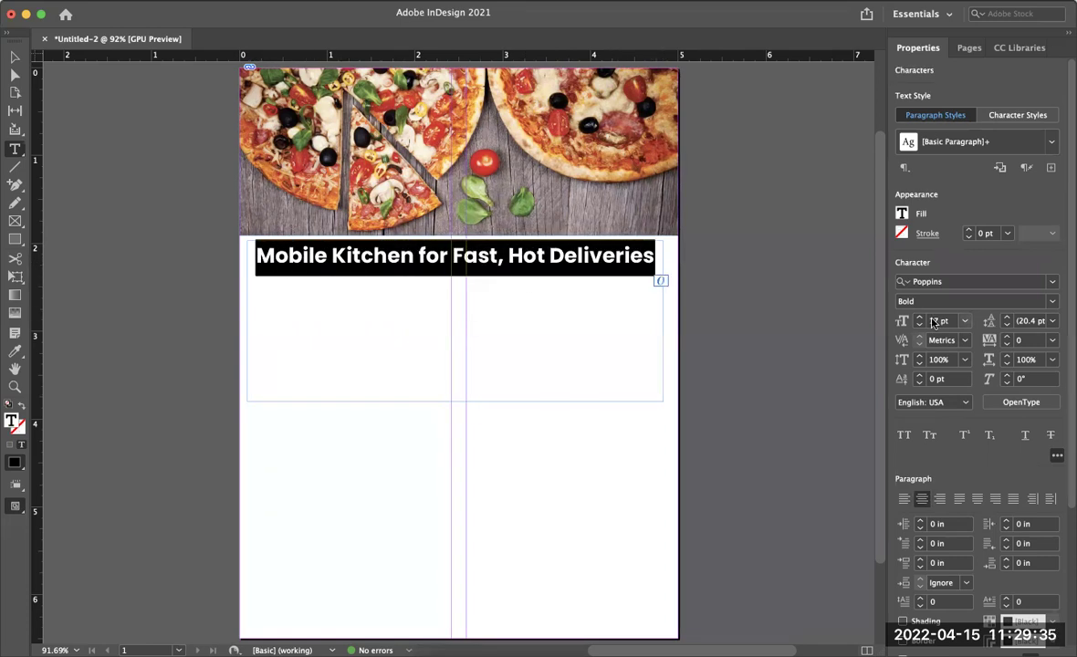
click(973, 301)
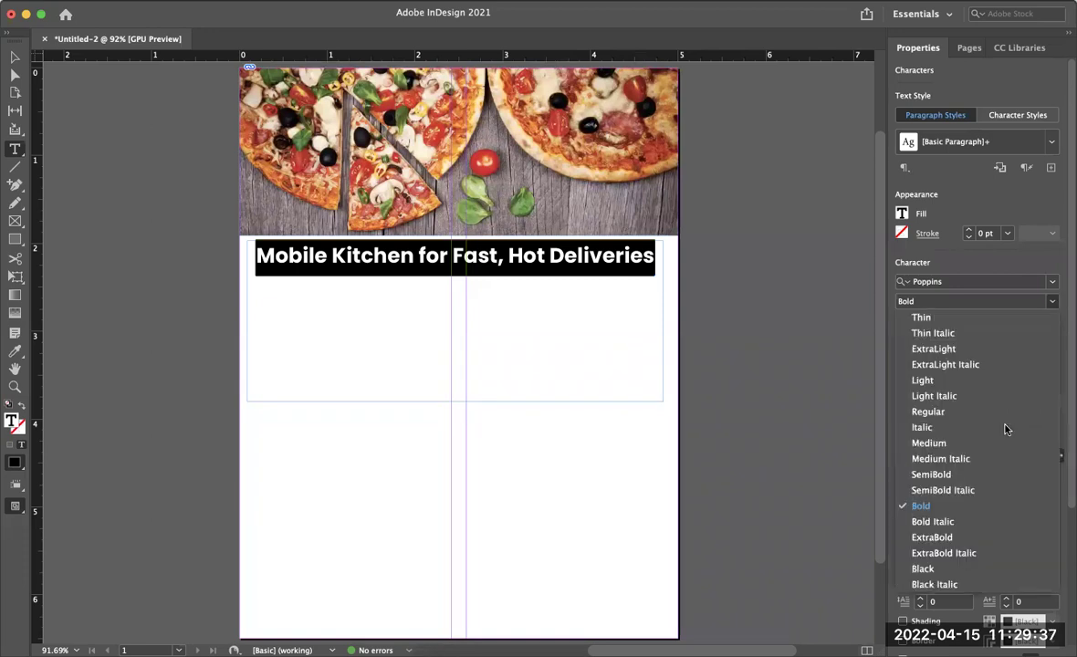
click(976, 538)
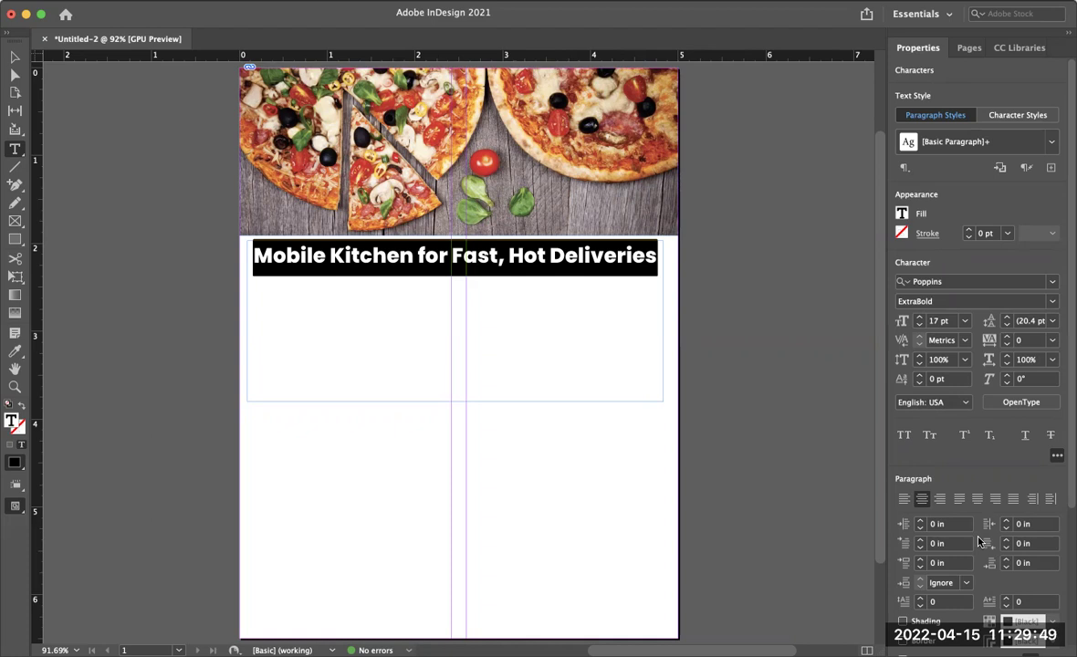
Shorten the headline's text frame to about 0.33 in tall and nudge it slightly to the right below the photo.
click(15, 56)
drag(451, 400, 463, 268)
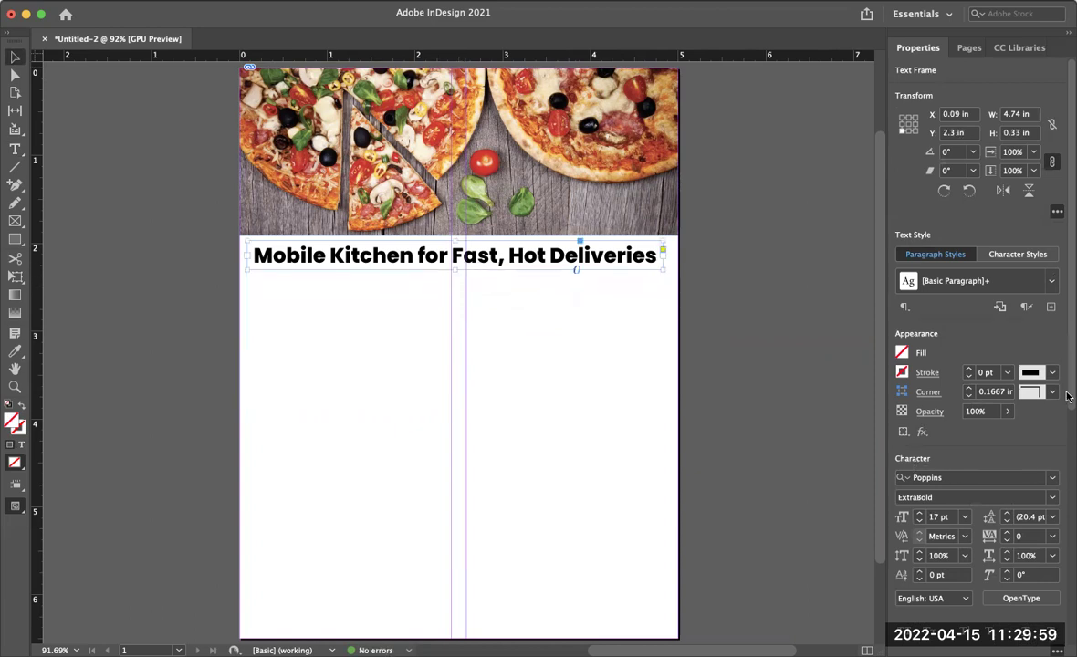
scroll(1068, 513, down, 5)
scroll(1068, 512, down, 5)
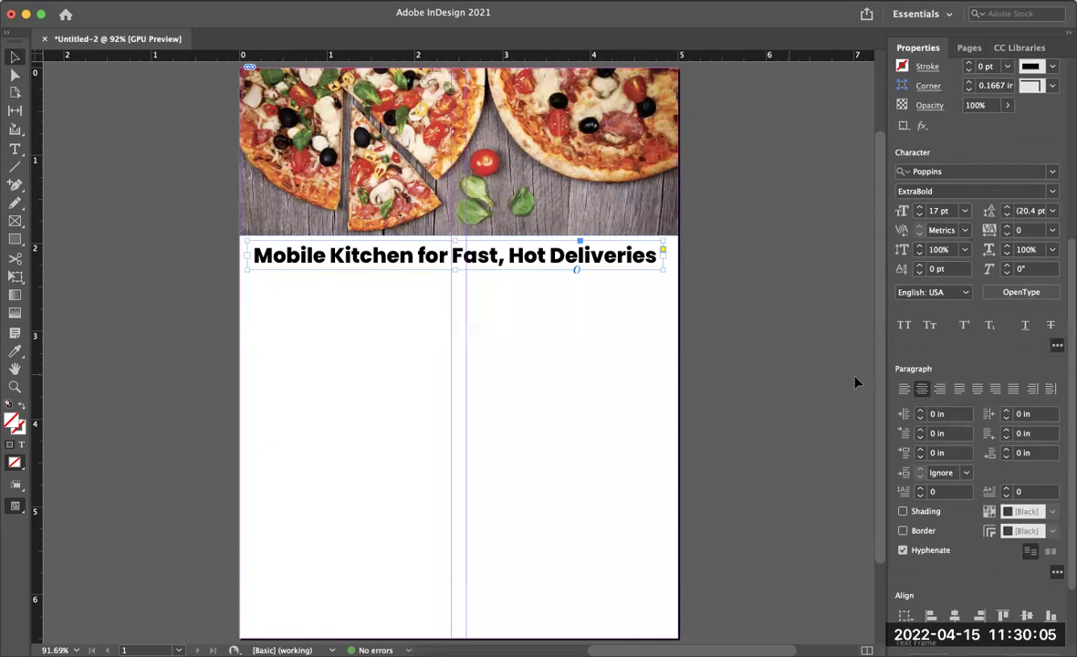
drag(540, 258, 546, 257)
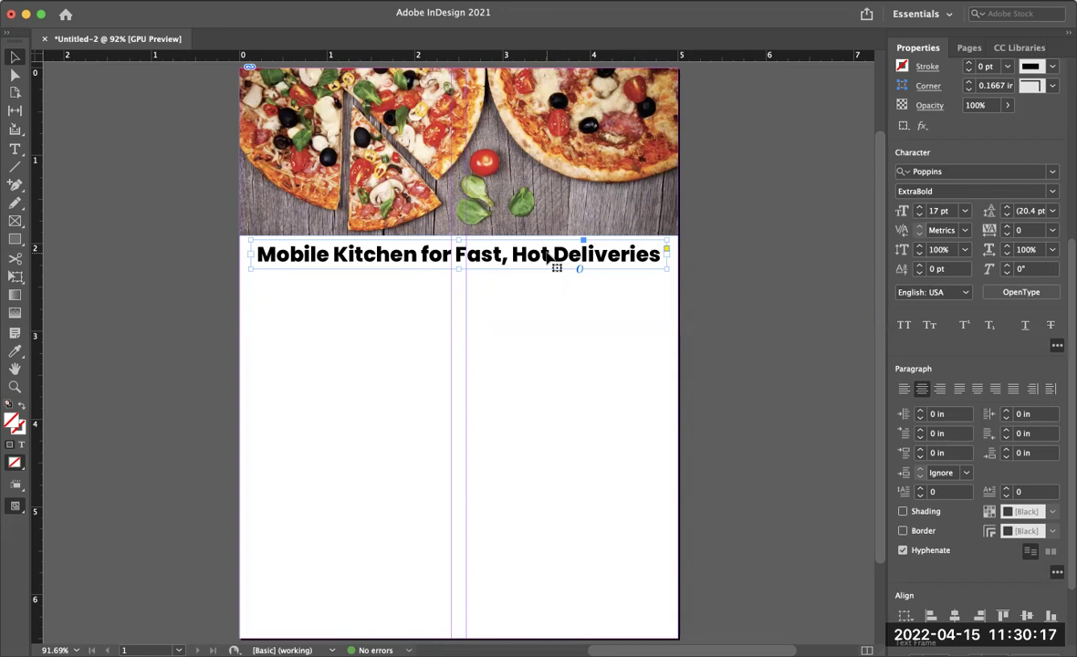
Select the whole headline and switch its text fill color mixer to CMYK.
double_click(527, 256)
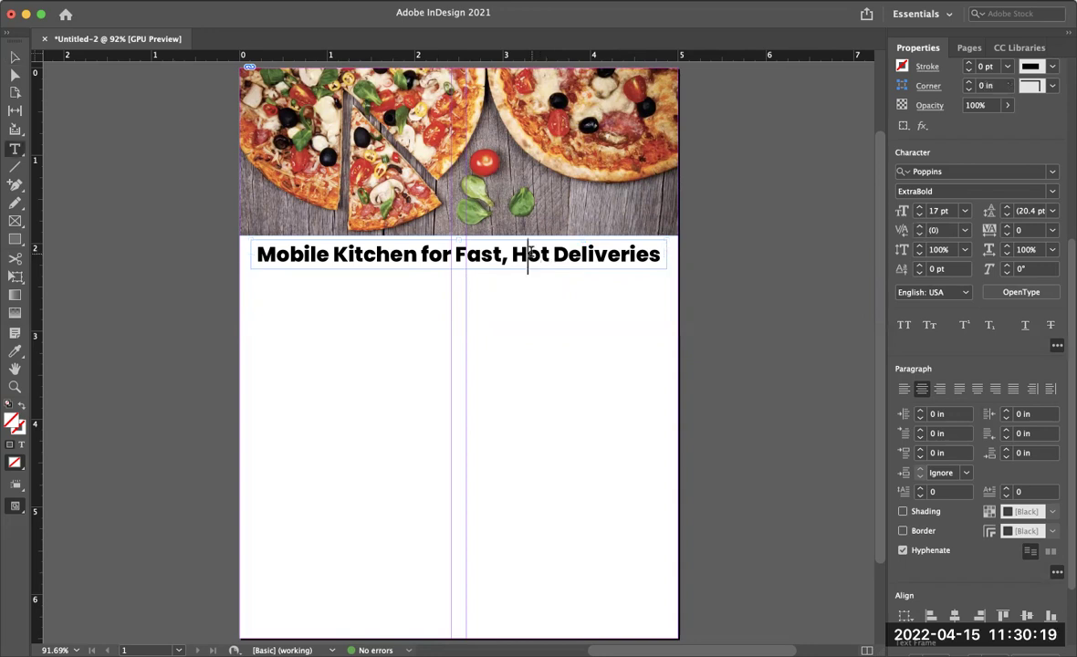
triple_click(527, 255)
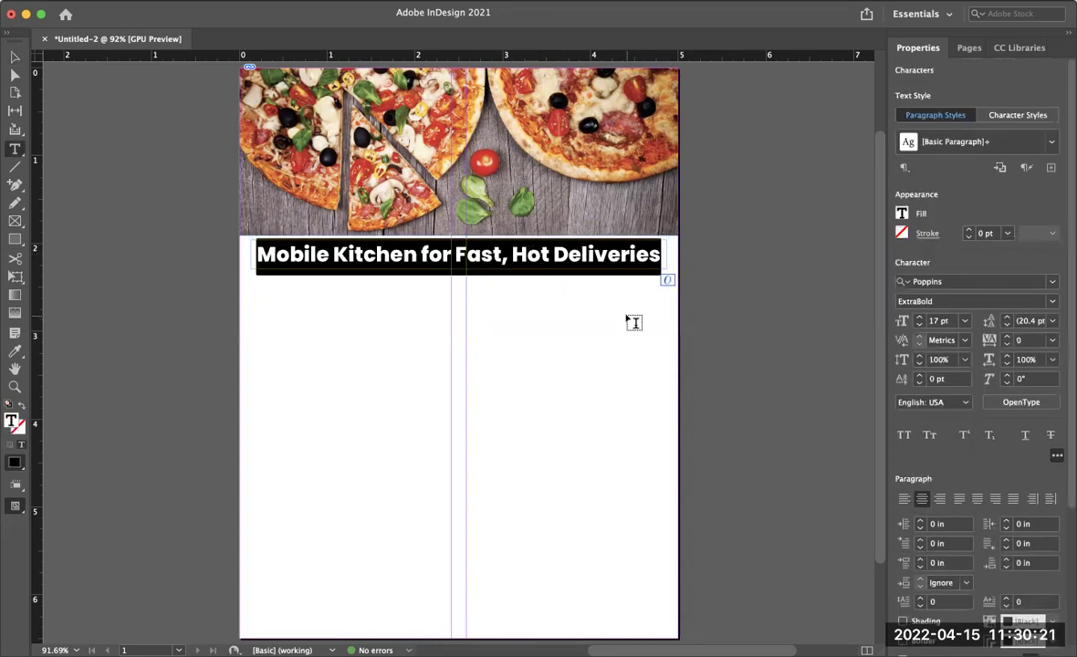
triple_click(600, 256)
click(903, 214)
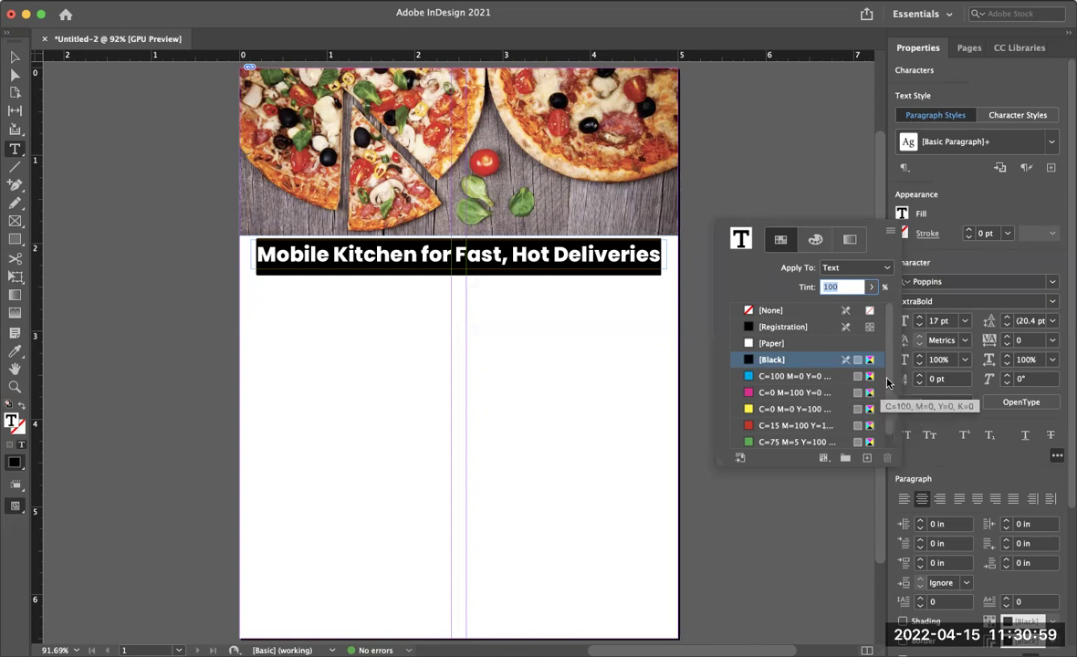
scroll(890, 417, down, 1)
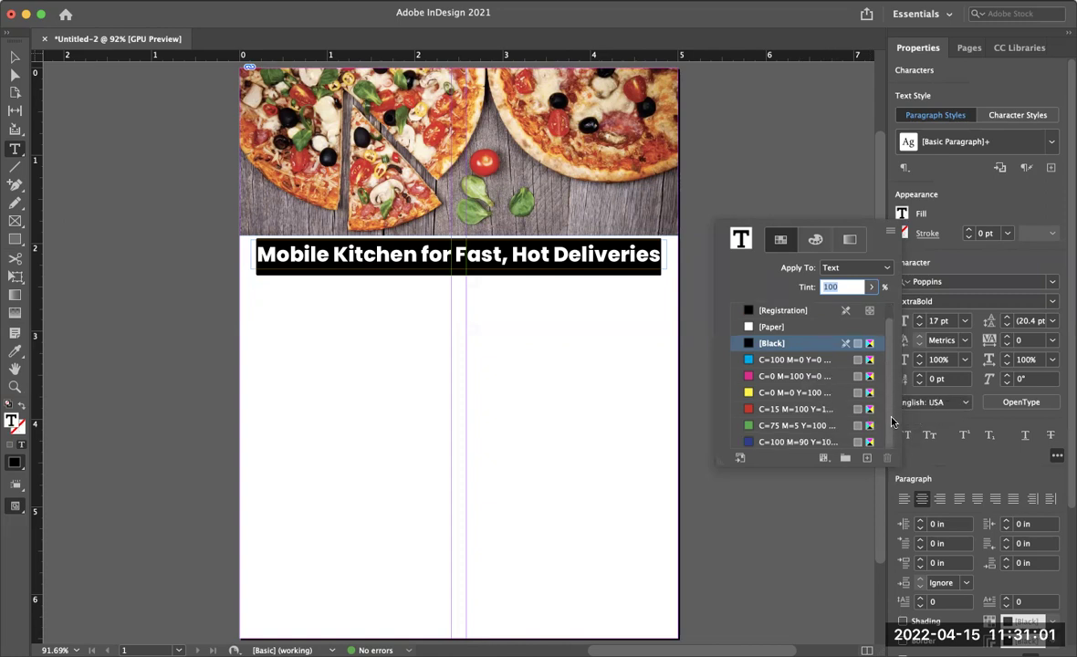
scroll(892, 422, up, 1)
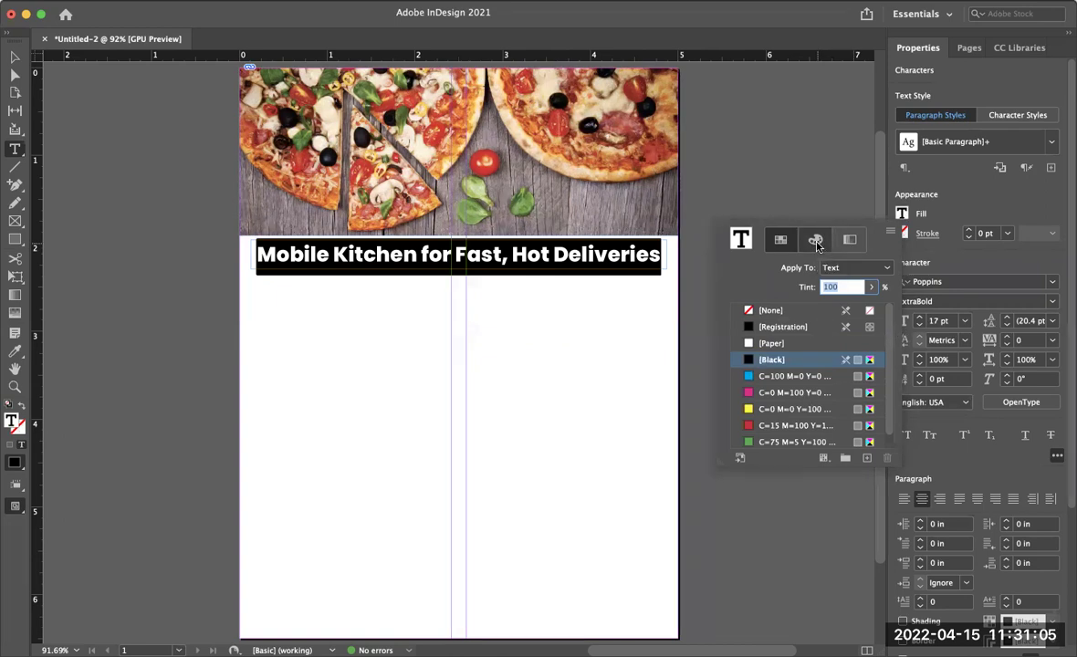
click(817, 242)
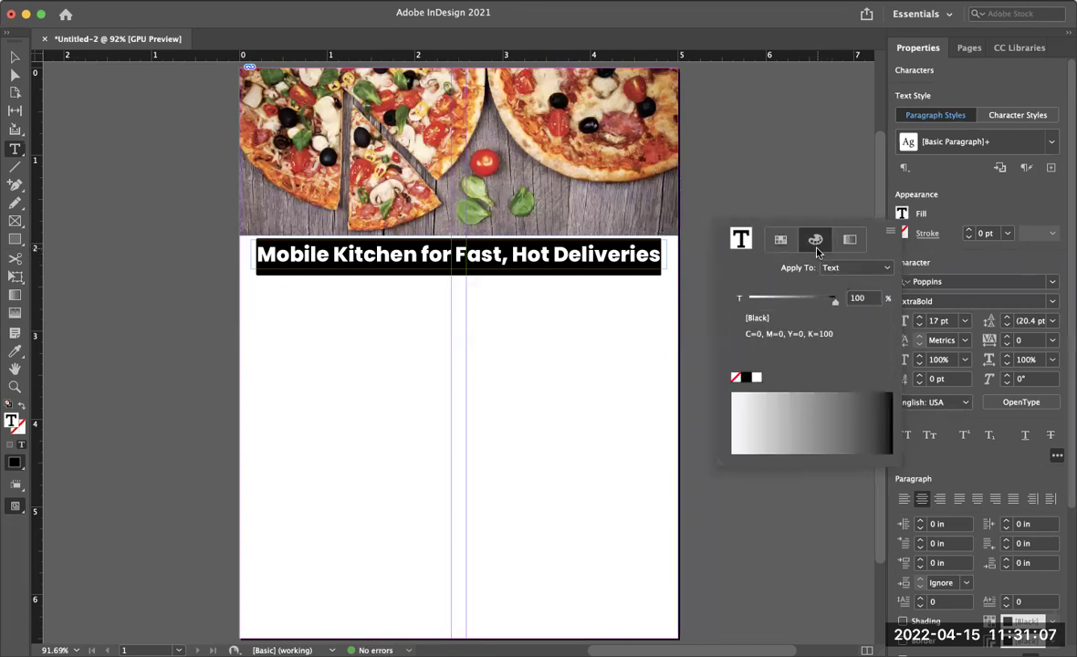
click(891, 234)
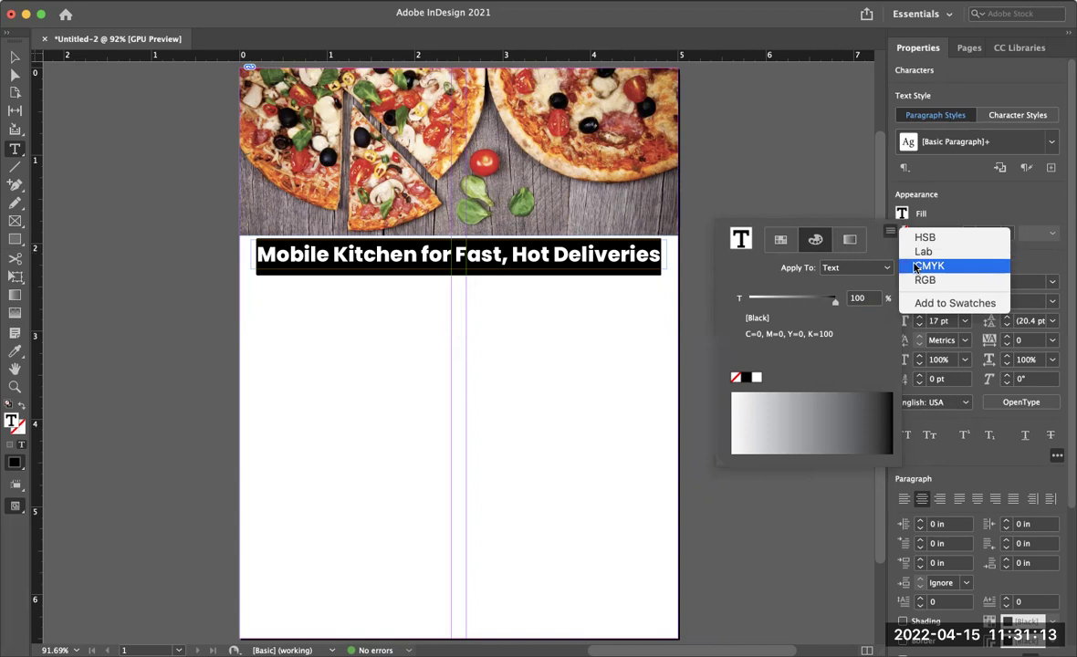
click(915, 267)
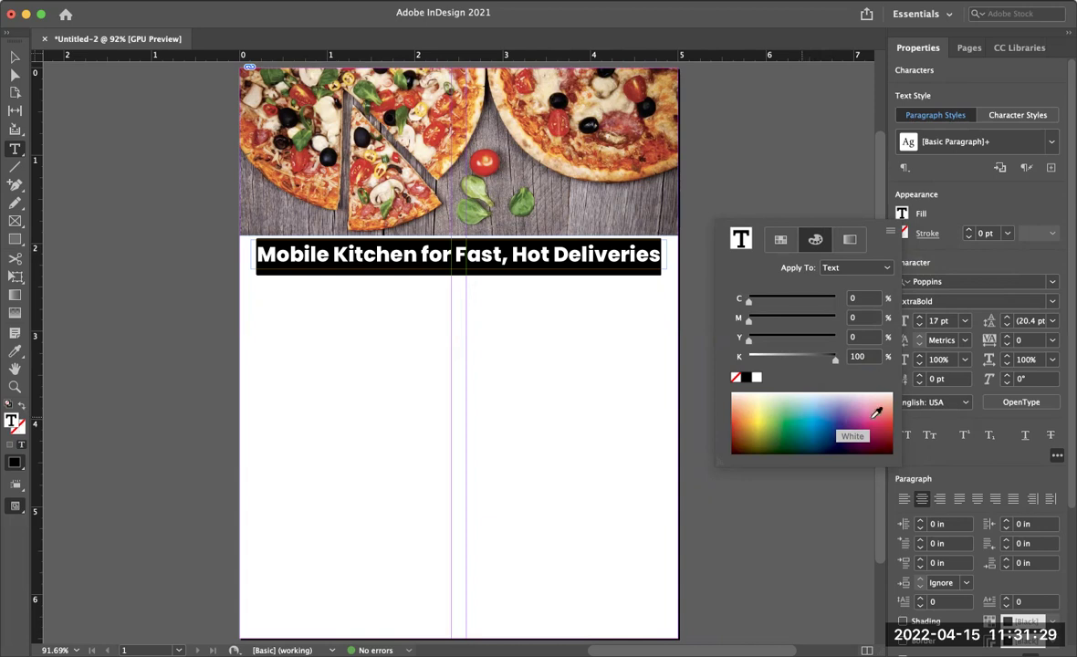
Sample reds from the color spectrum for the headline's fill, settling on C=0, M=100, Y=85, K=20.
click(740, 418)
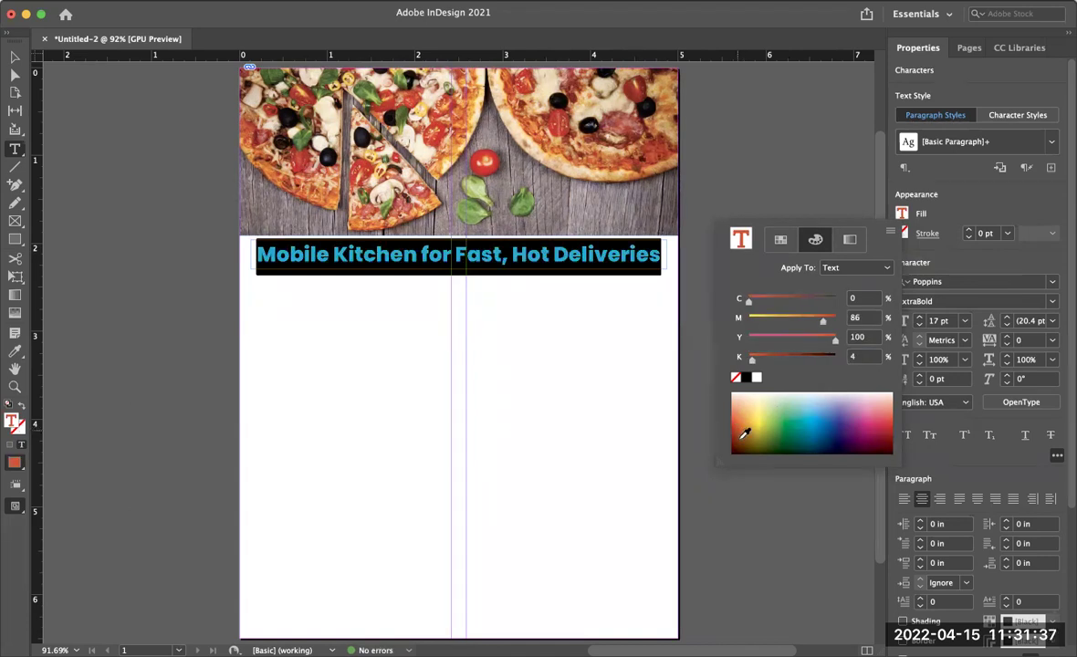
click(743, 434)
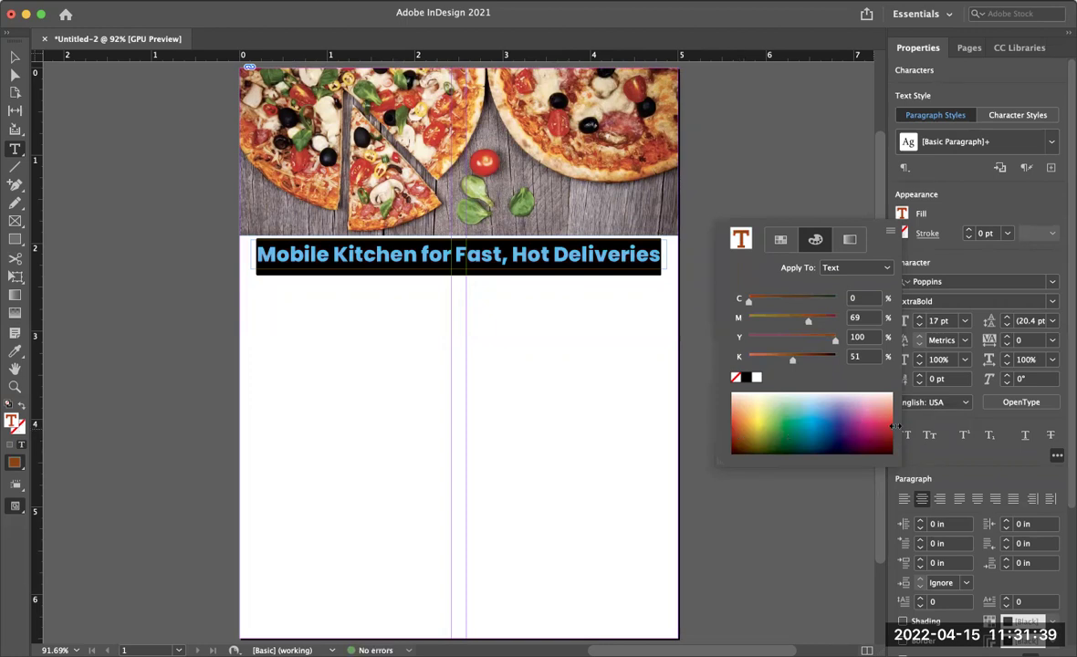
click(893, 422)
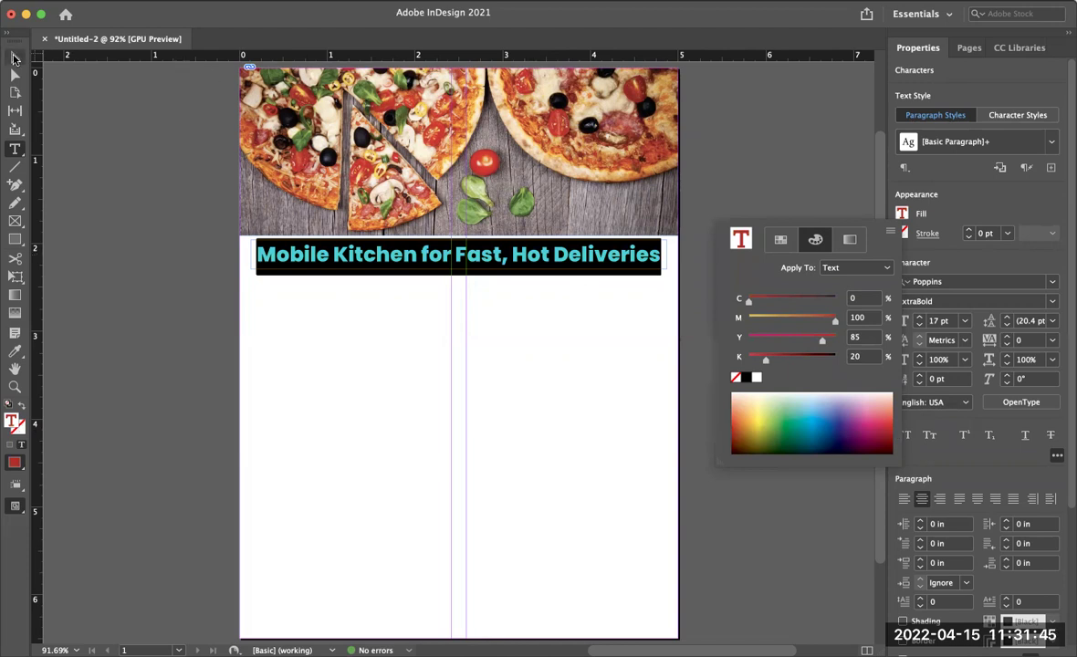
key(Escape)
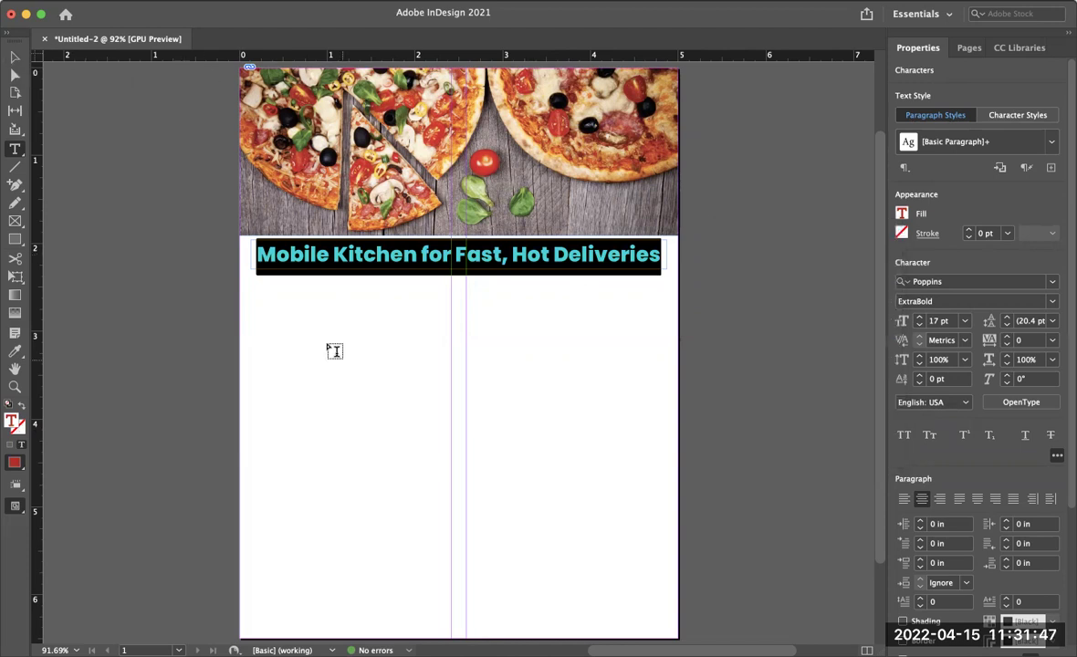
Select the headline's text frame, set its fill color to apply to Text, and switch to the CMYK color mixer.
click(12, 52)
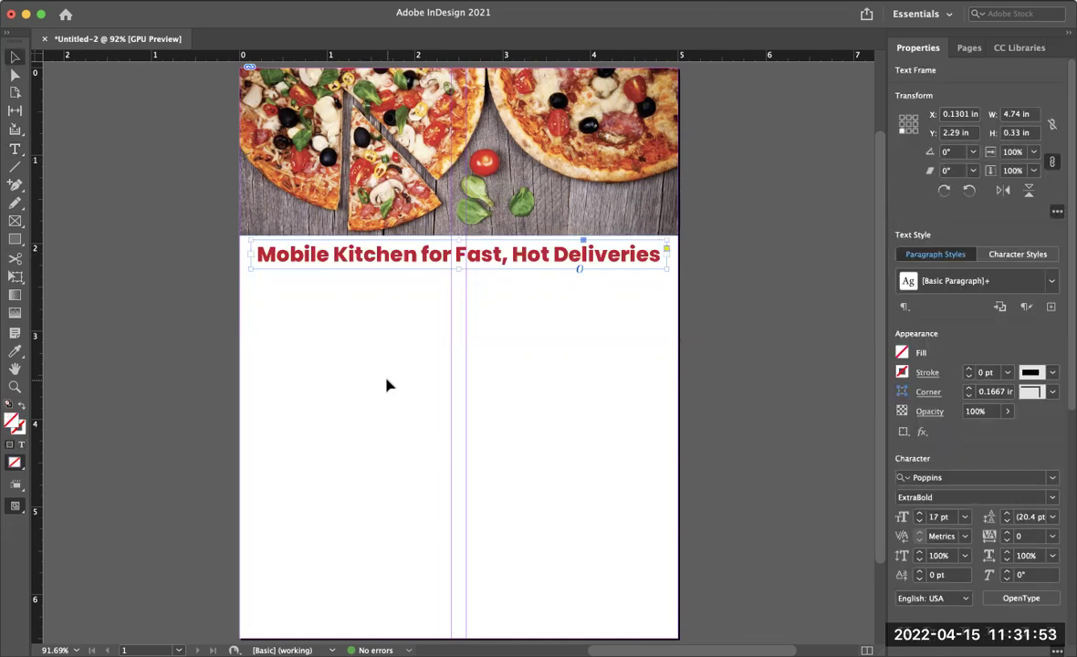
click(902, 354)
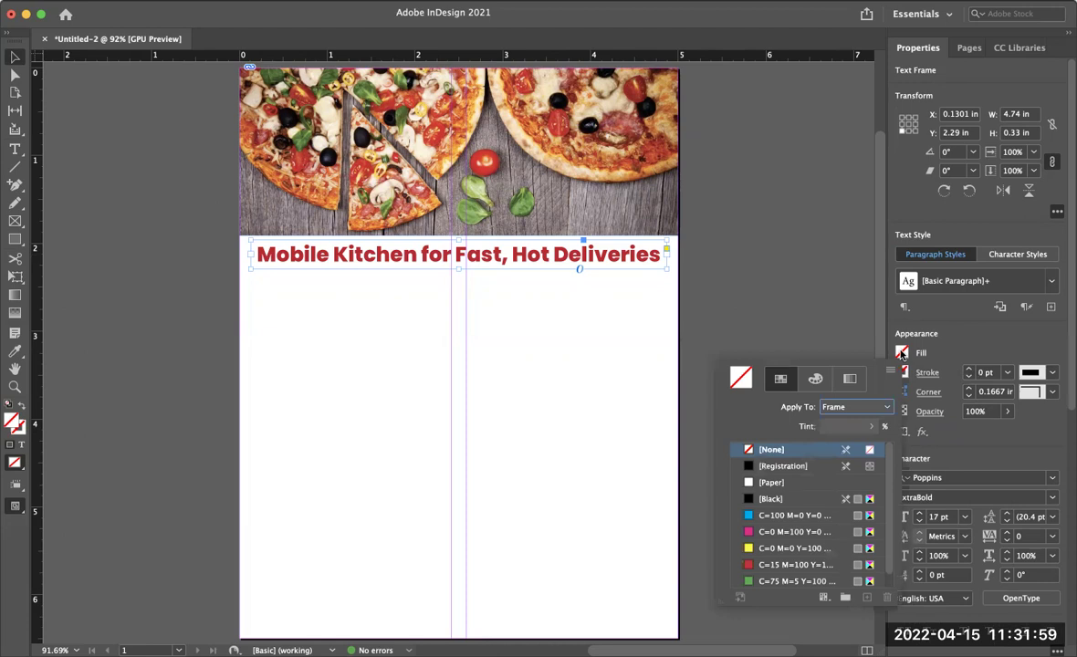
click(890, 413)
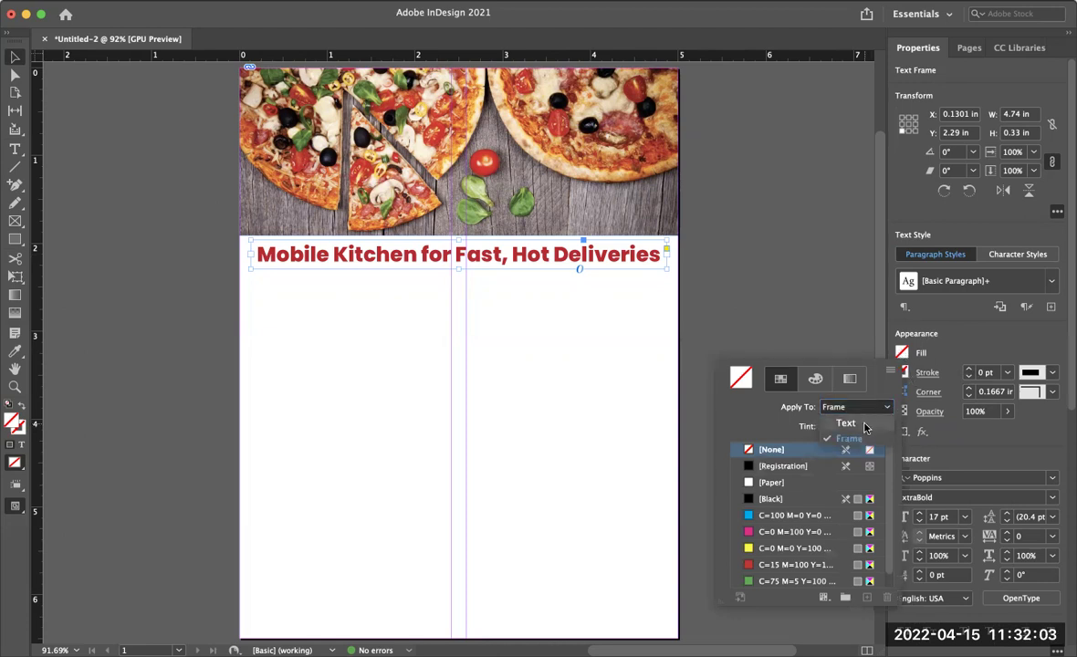
click(846, 424)
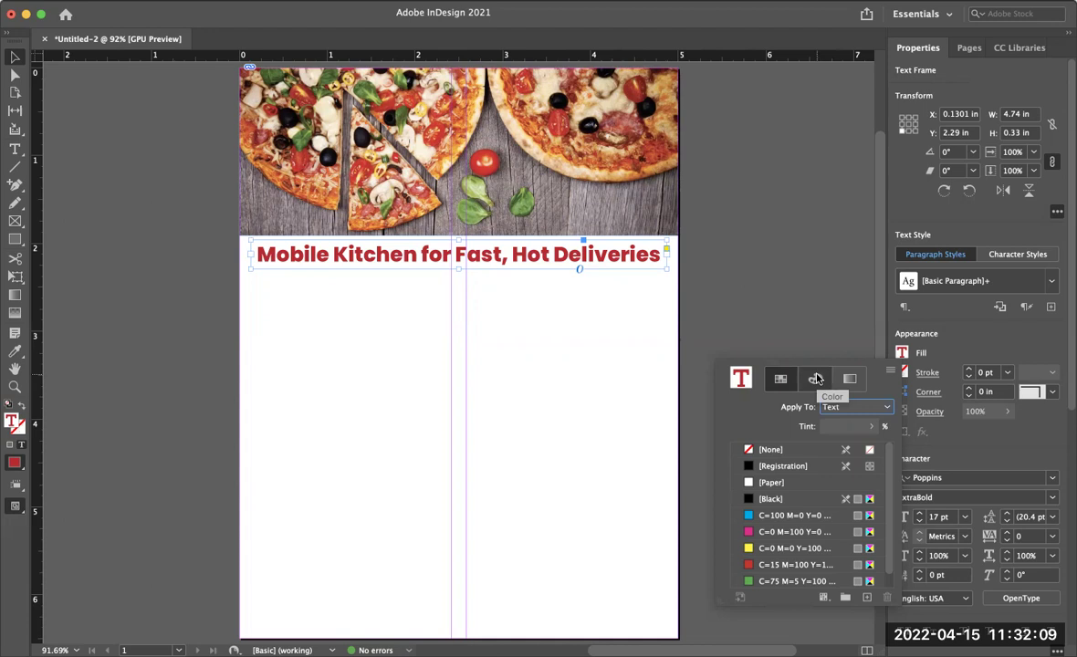
click(815, 377)
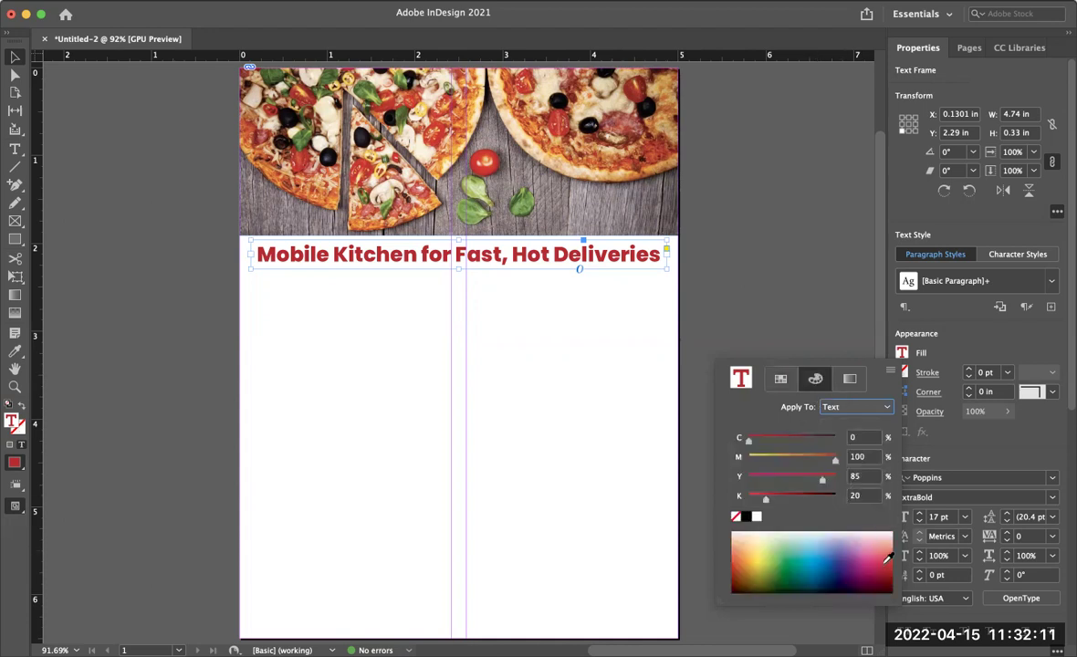
Sample various reds from the color spectrum for the headline text, settle on C=0, M=100, Y=71, K=13, and deselect the frame.
click(887, 570)
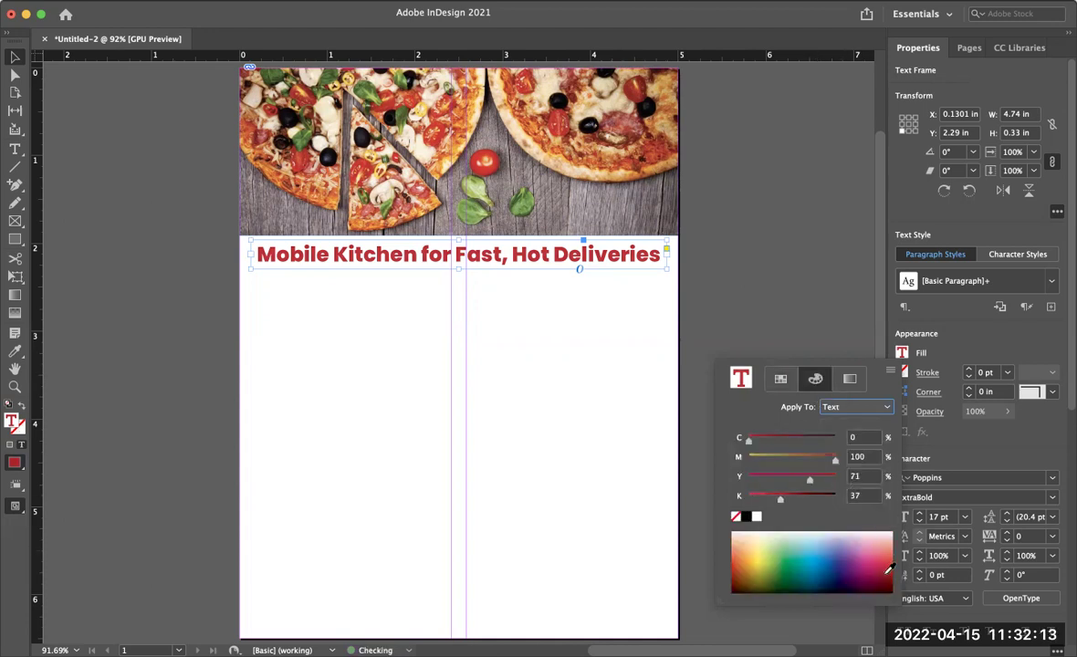
click(892, 560)
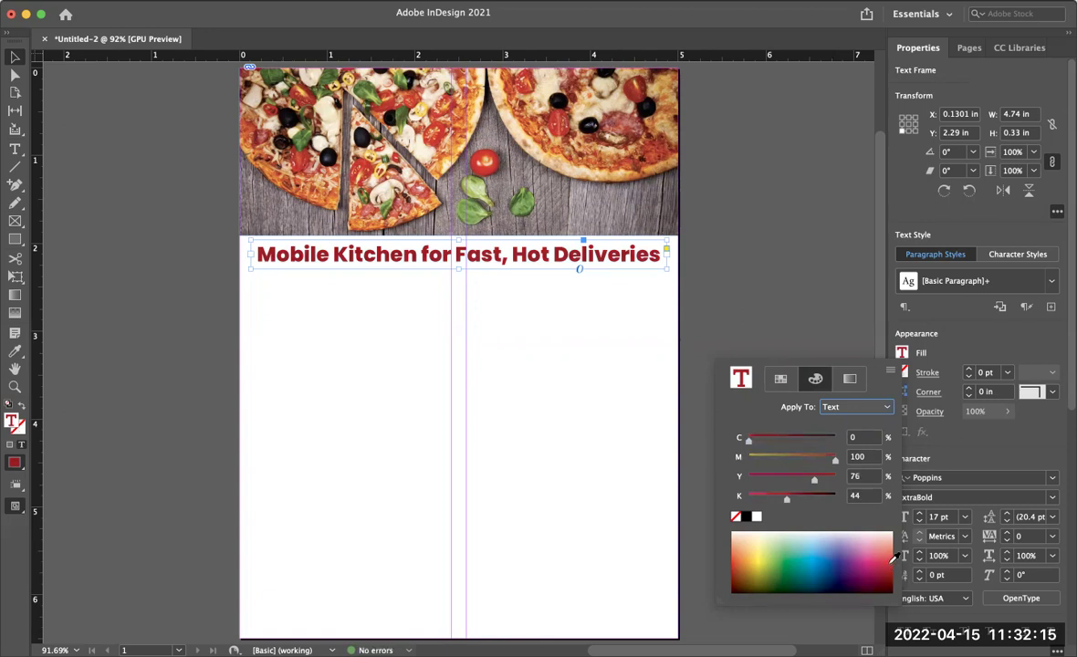
click(893, 548)
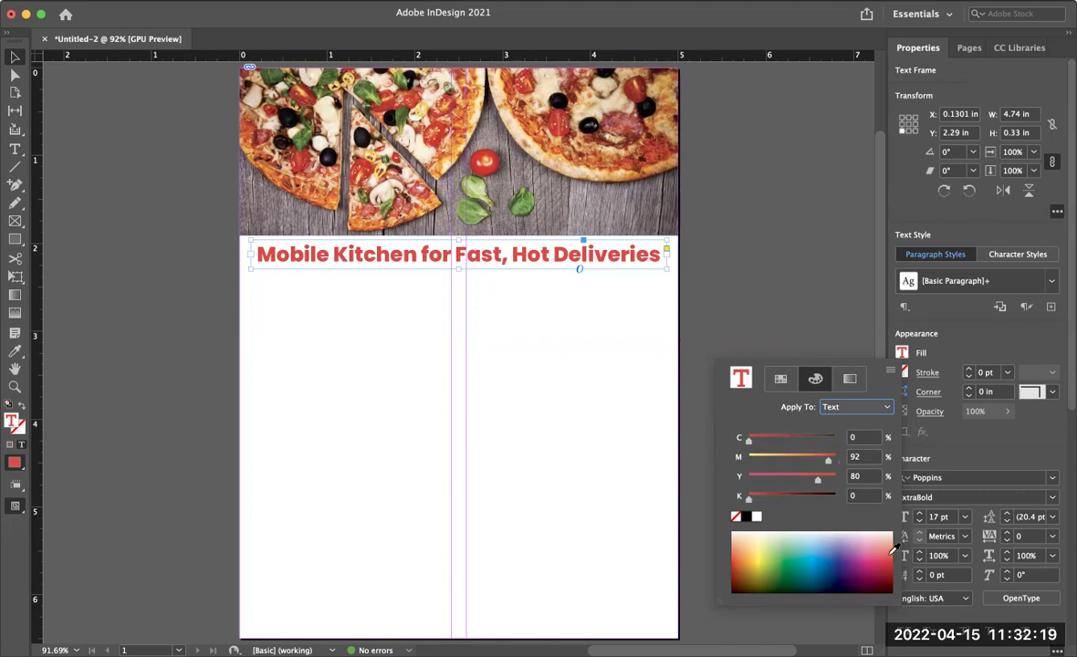
click(895, 564)
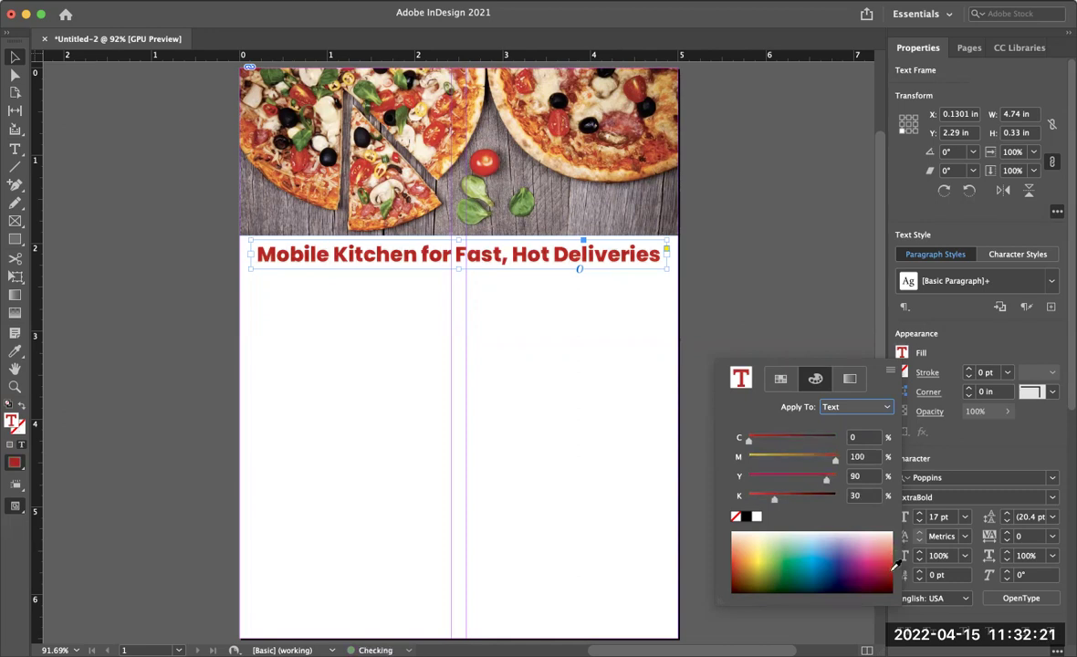
click(891, 573)
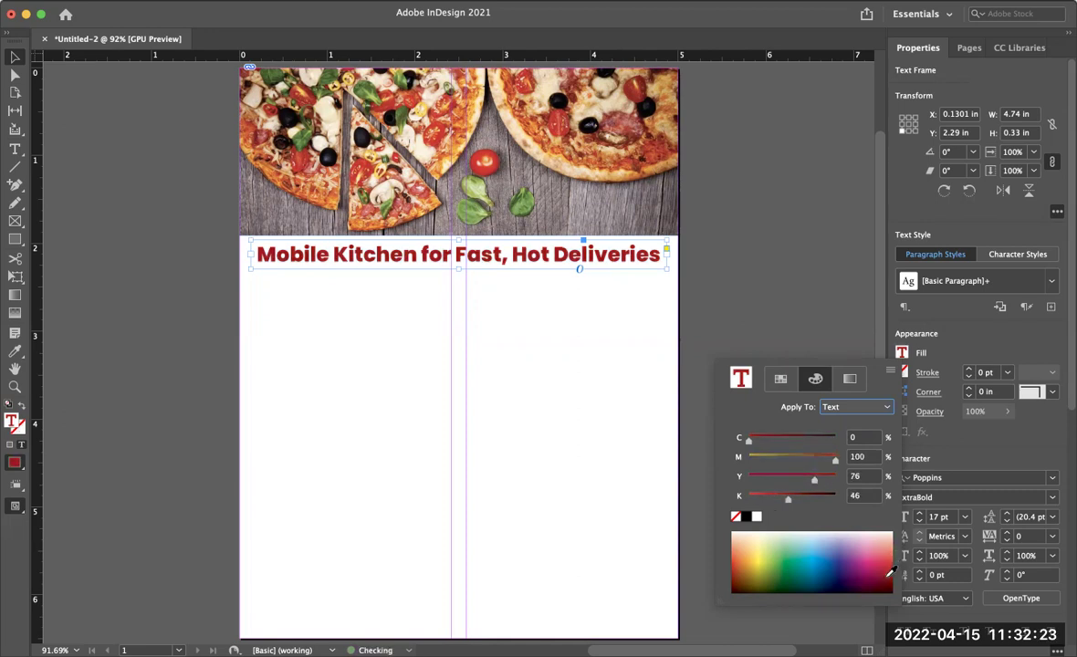
click(894, 569)
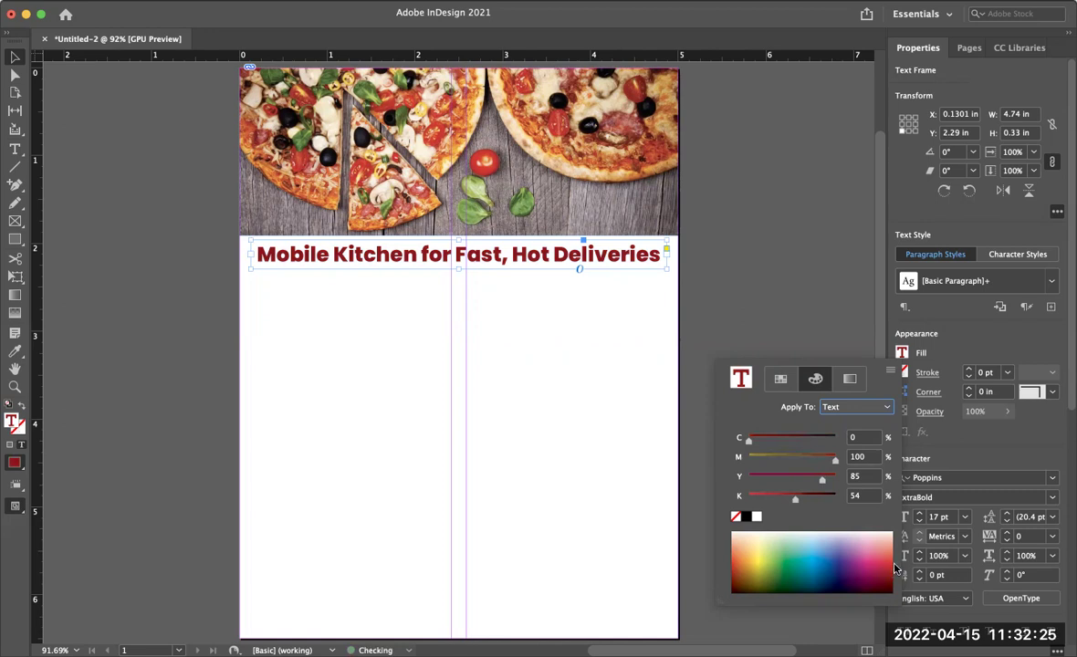
click(737, 555)
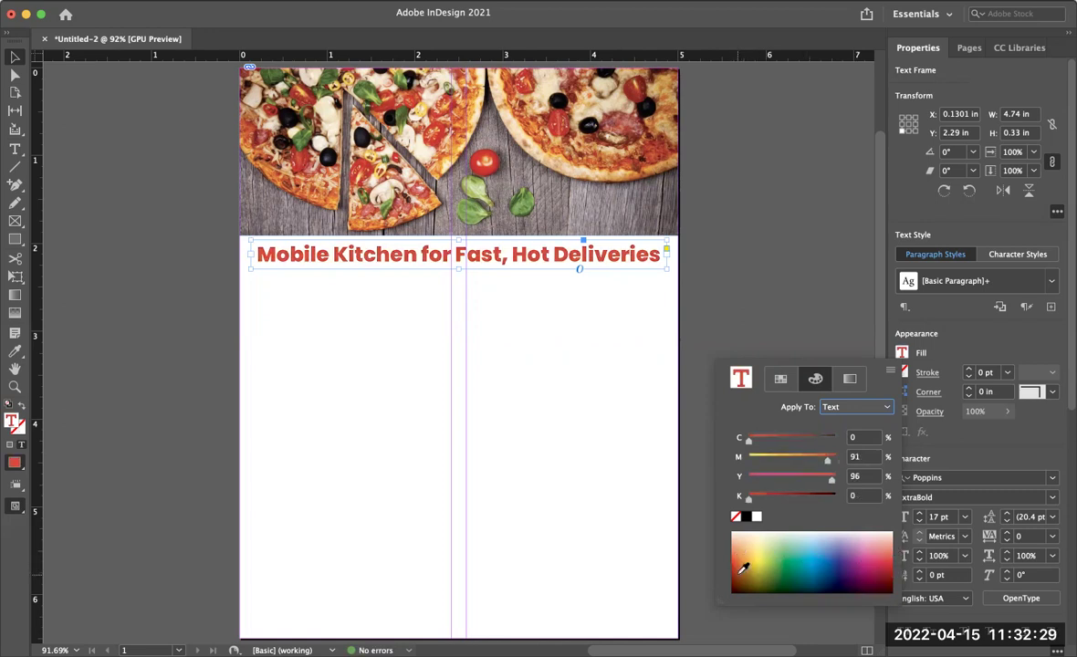
click(893, 560)
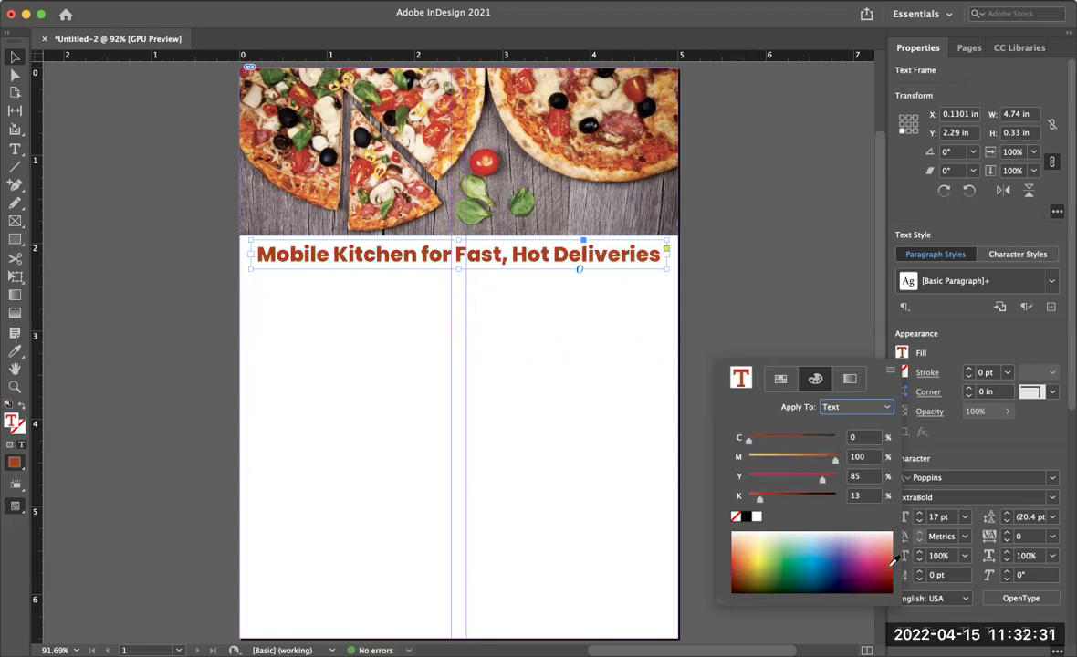
click(893, 550)
drag(893, 549, 894, 570)
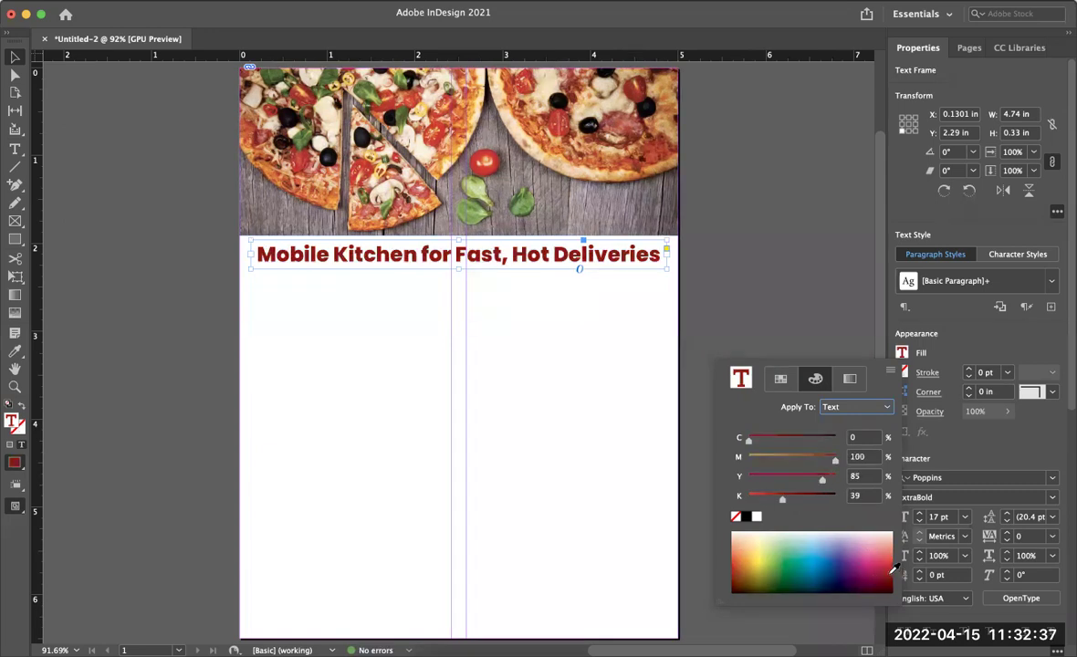
click(892, 570)
click(887, 562)
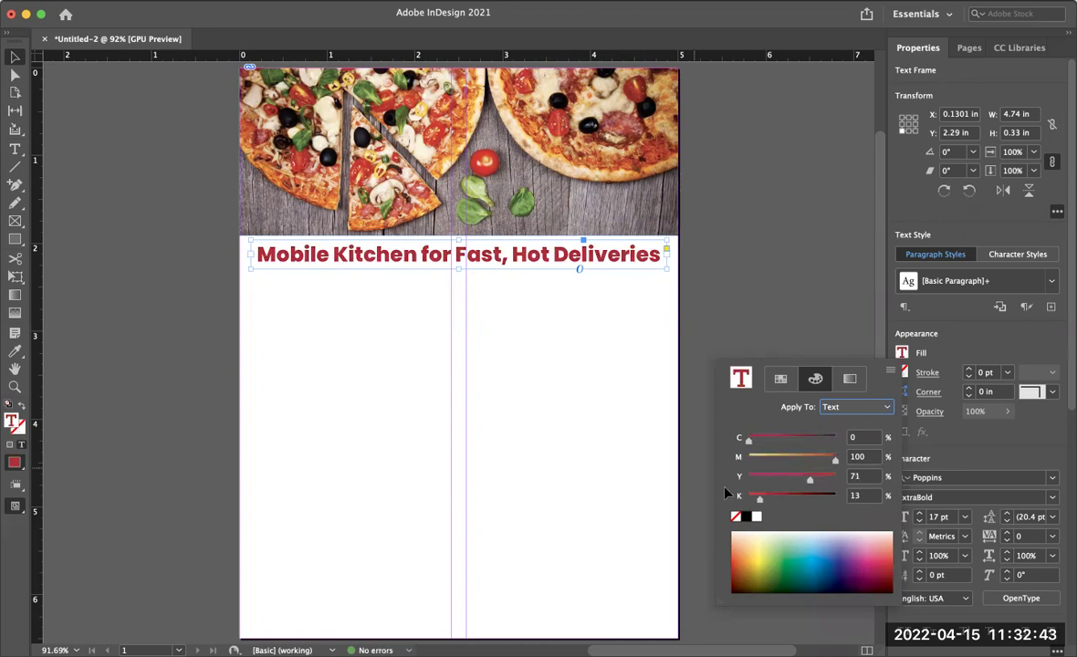
click(15, 56)
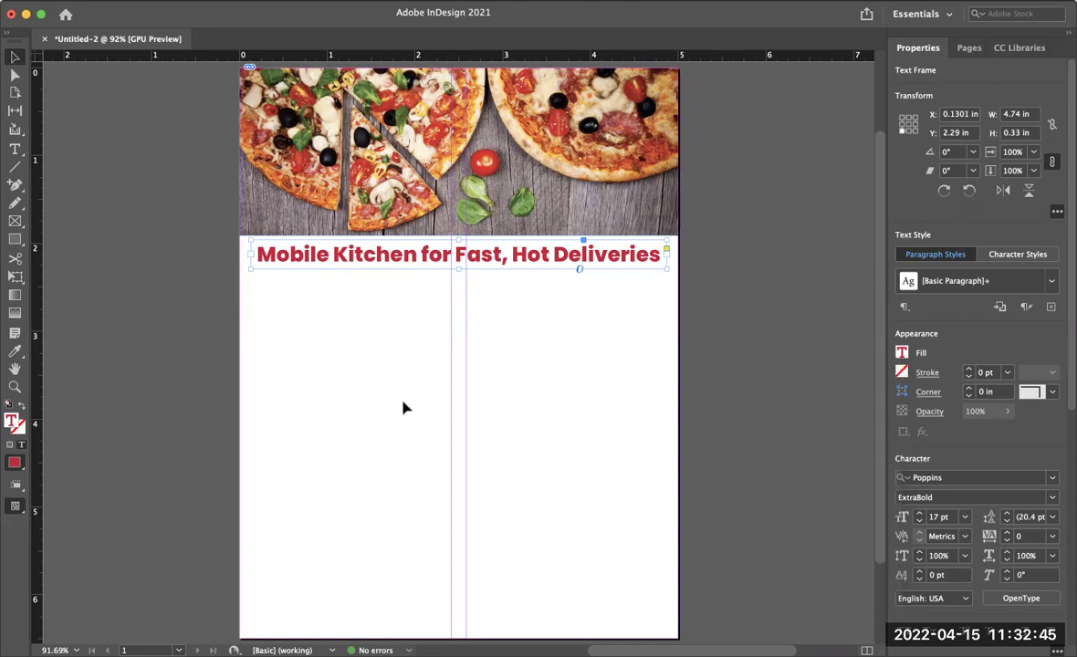
click(402, 408)
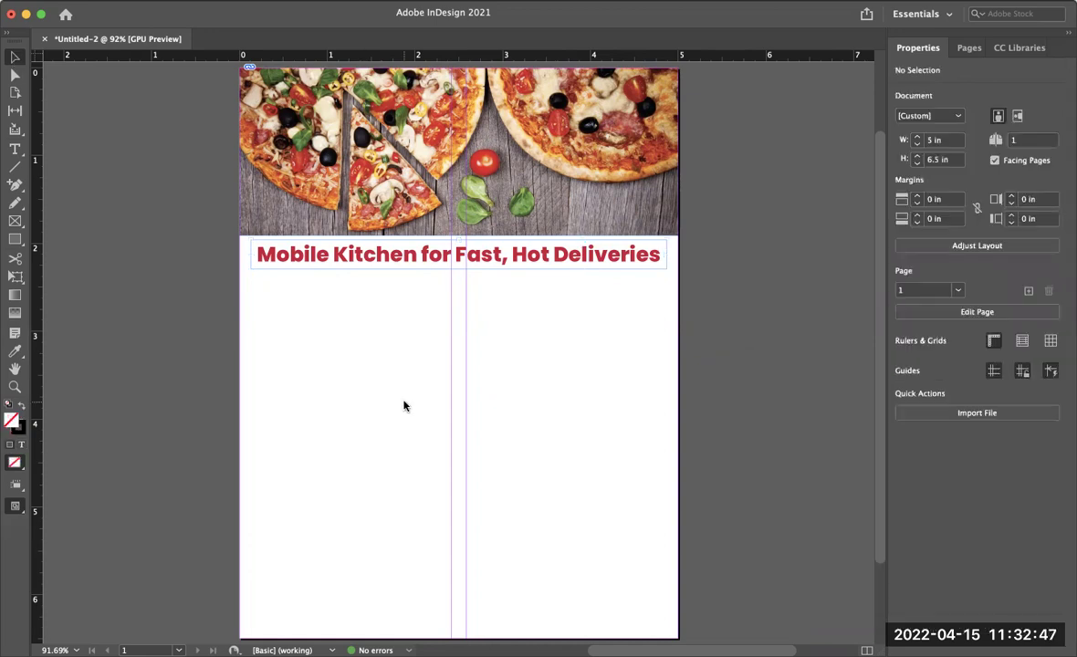
Check the original ad in the browser, then place Angelos Pizzeria Logo.ai below the headline at about 4.67 in wide.
key(super+Tab)
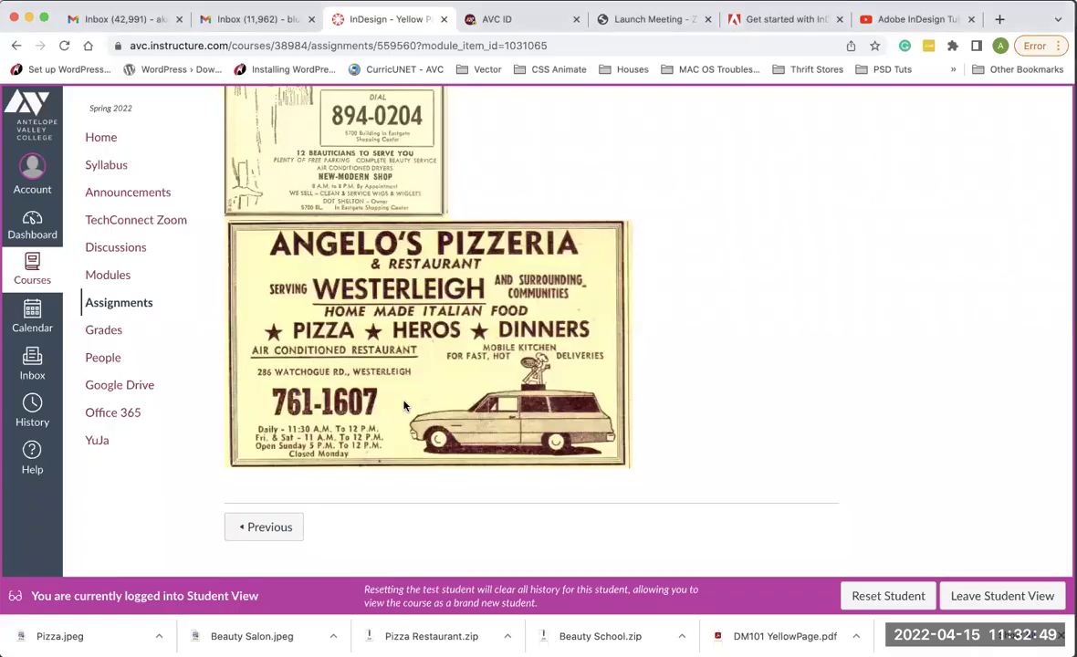
key(super+Tab)
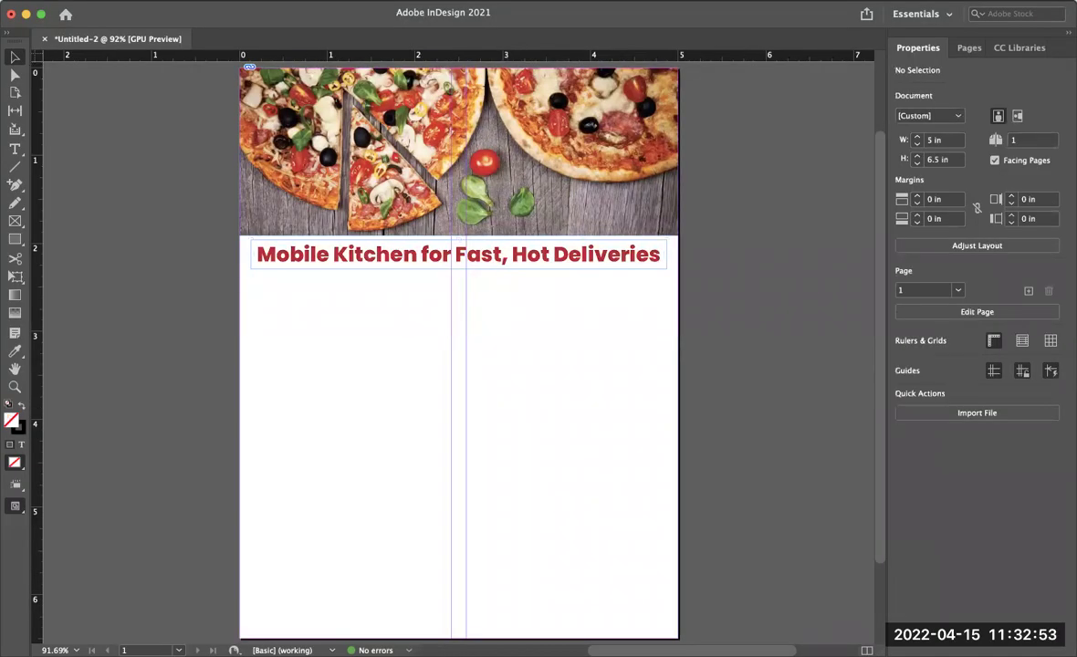
click(91, 0)
click(145, 183)
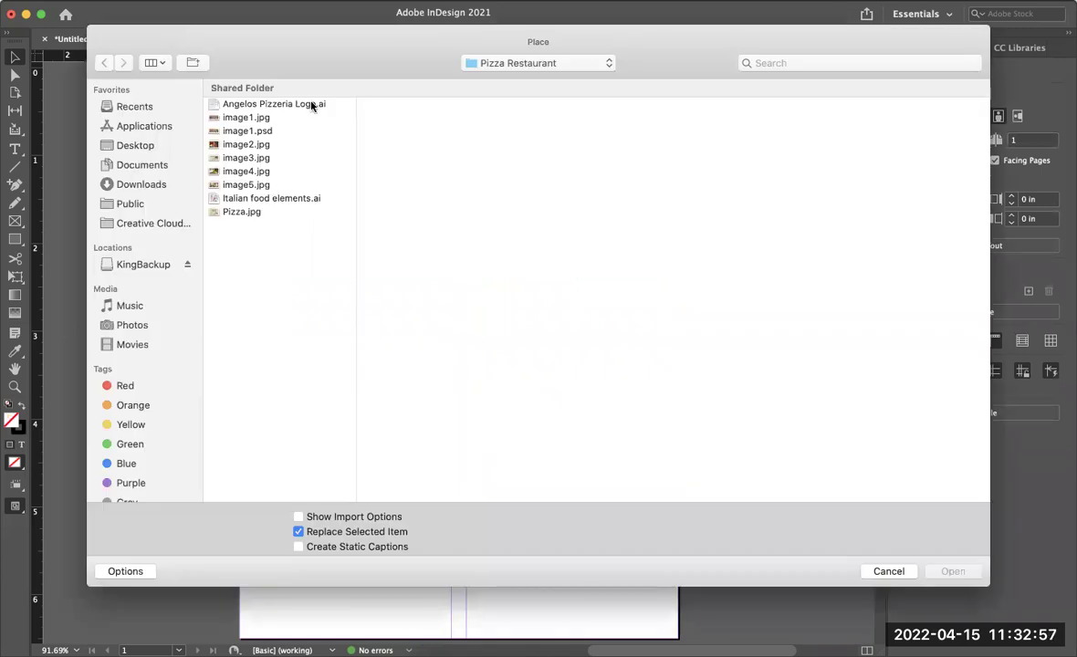
click(312, 105)
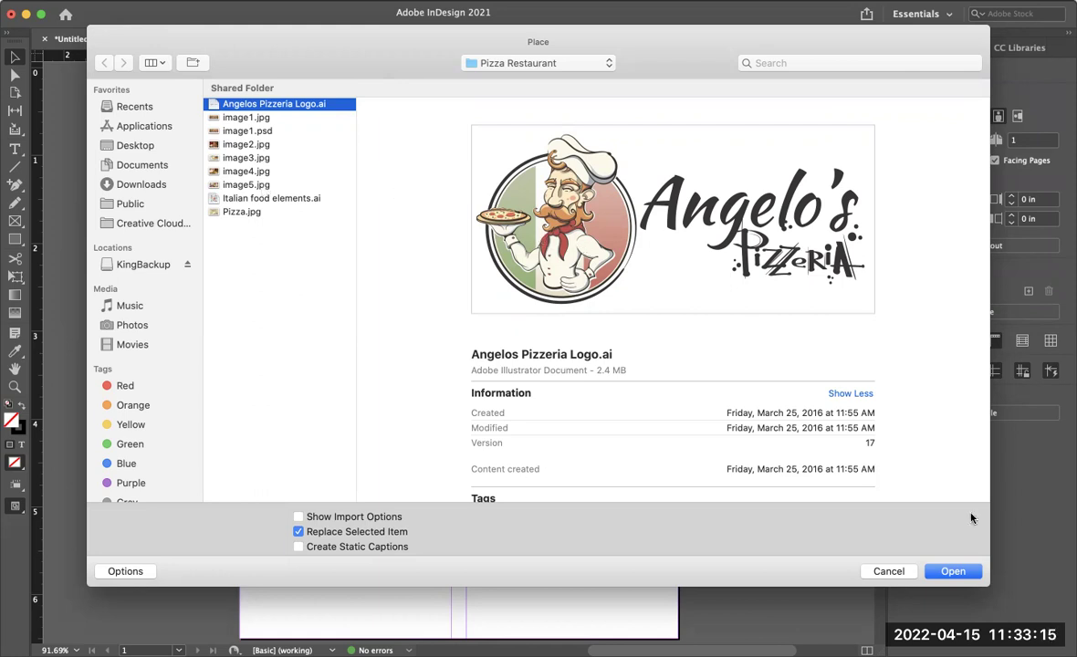
click(944, 571)
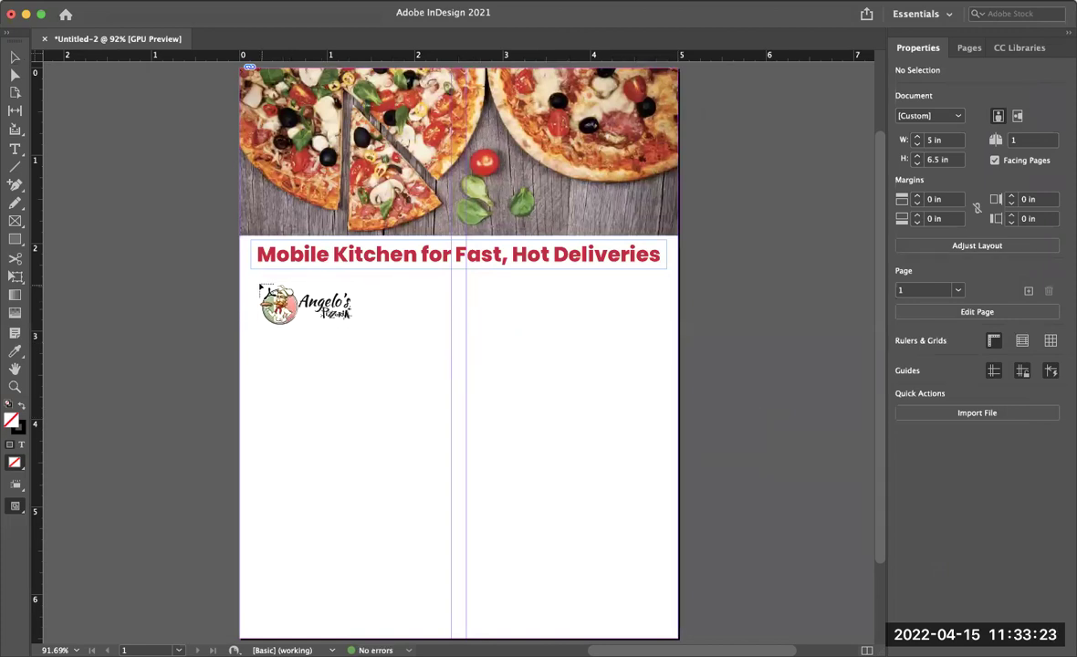
drag(256, 280, 665, 410)
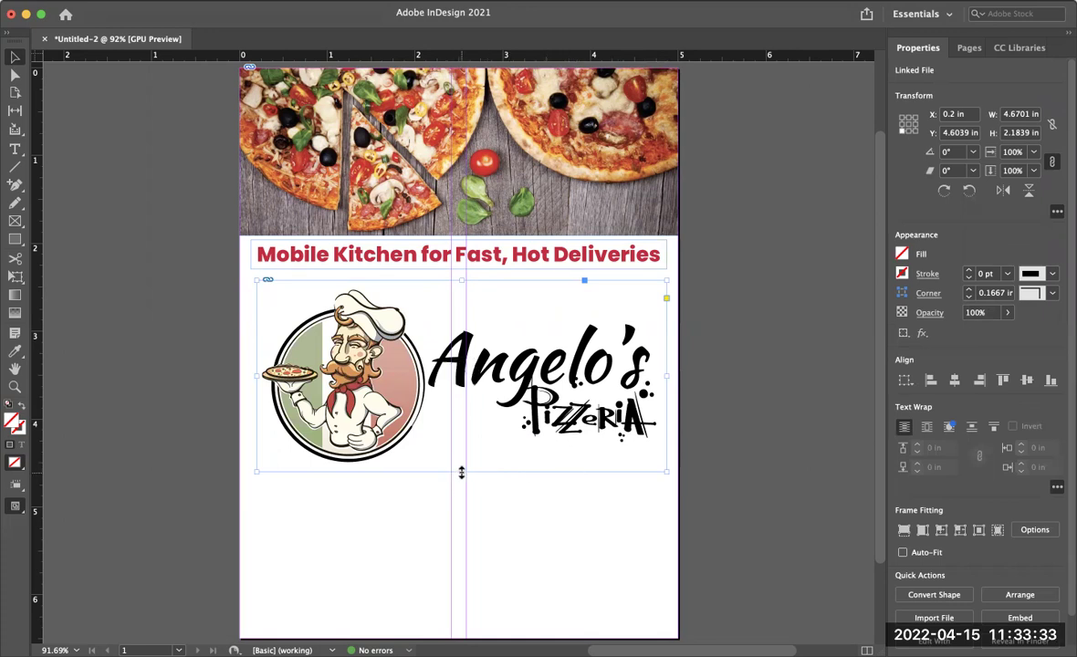
Scale the logo proportionally around its horizontal center with Free Transform to about 3.14 x 1.47 in.
click(17, 277)
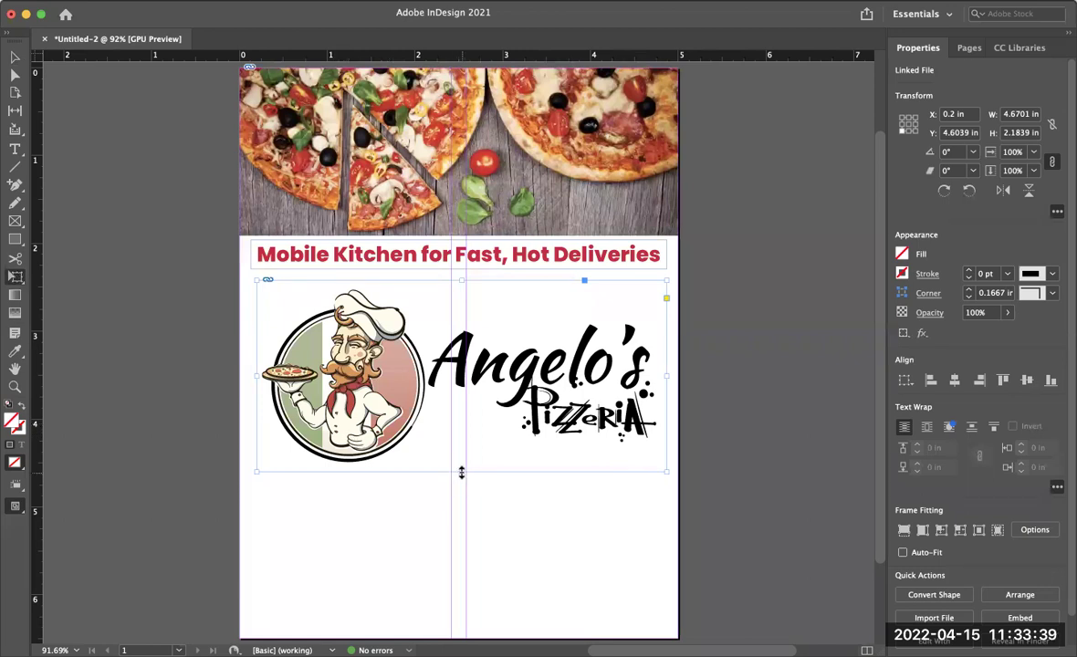
drag(461, 472, 470, 409)
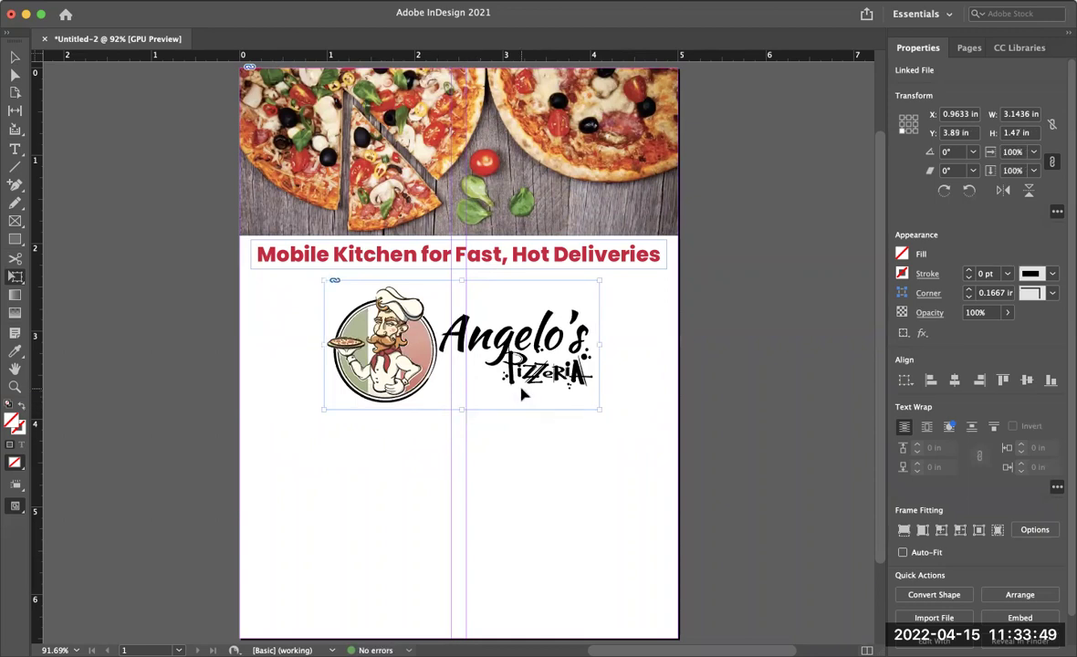
click(15, 57)
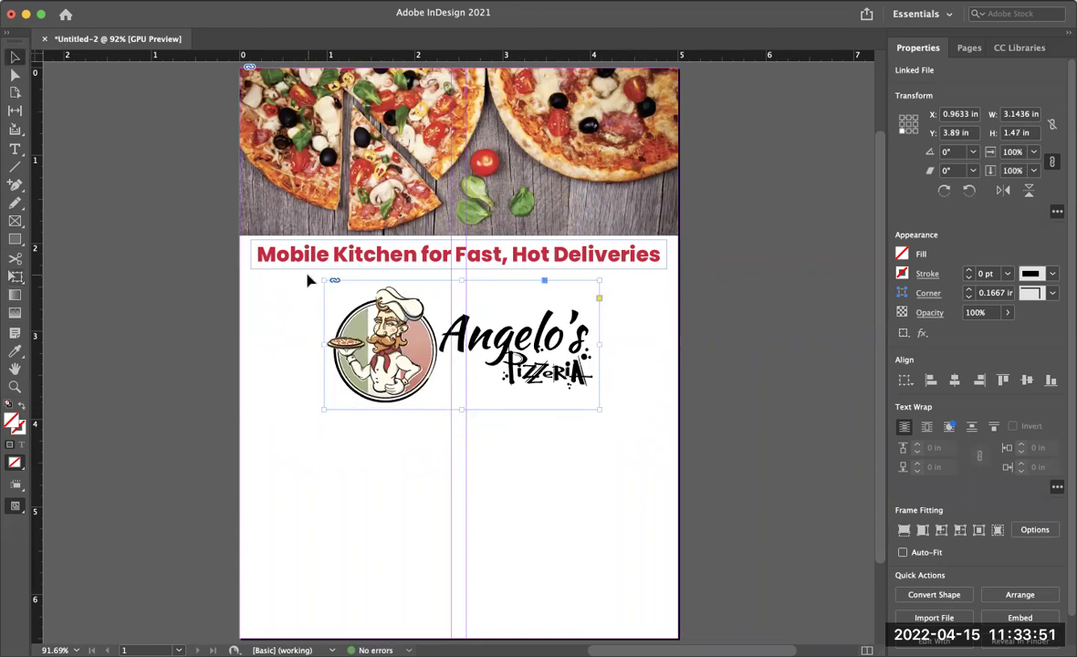
Check the original ad's wording in the browser and draw a text frame about 4.62 x 1.45 in below the logo.
key(super+minus)
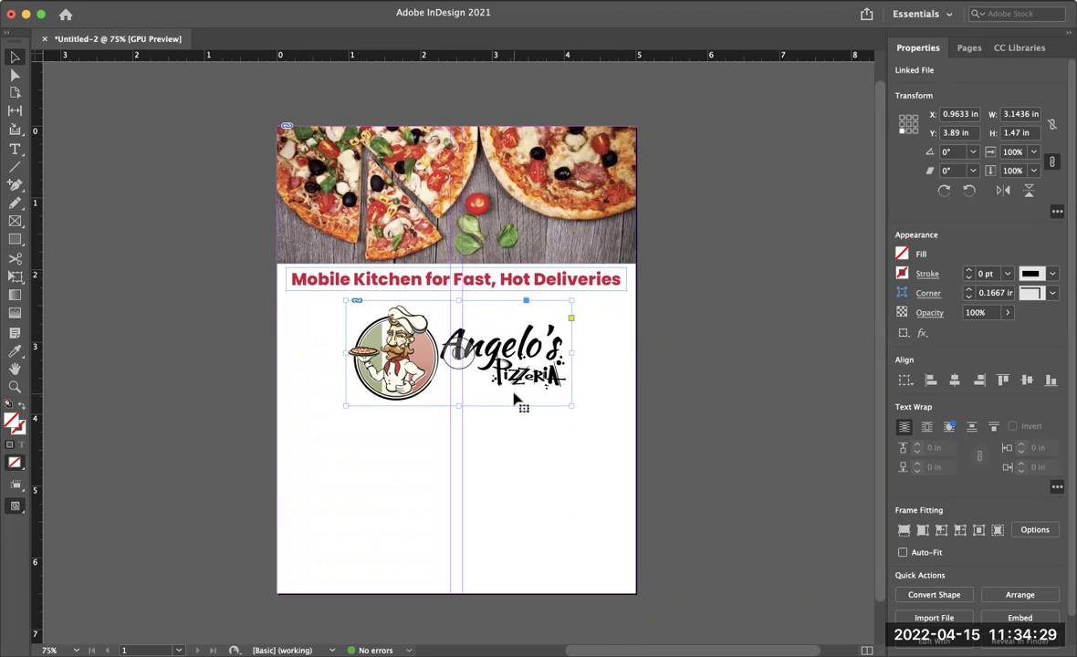
key(super+Tab)
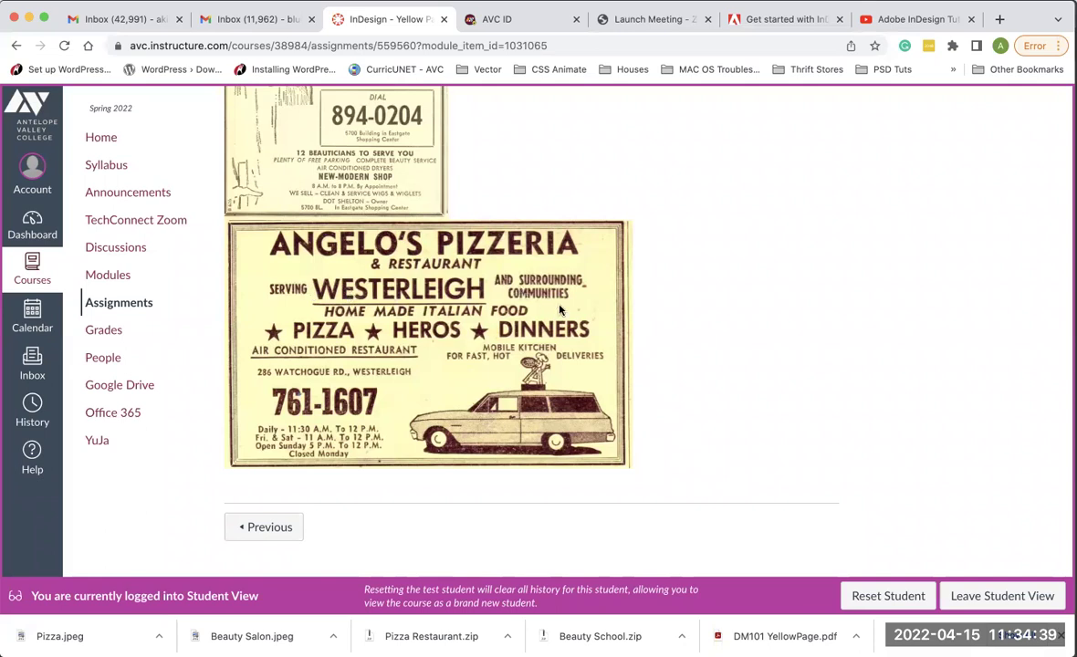
key(super+Tab)
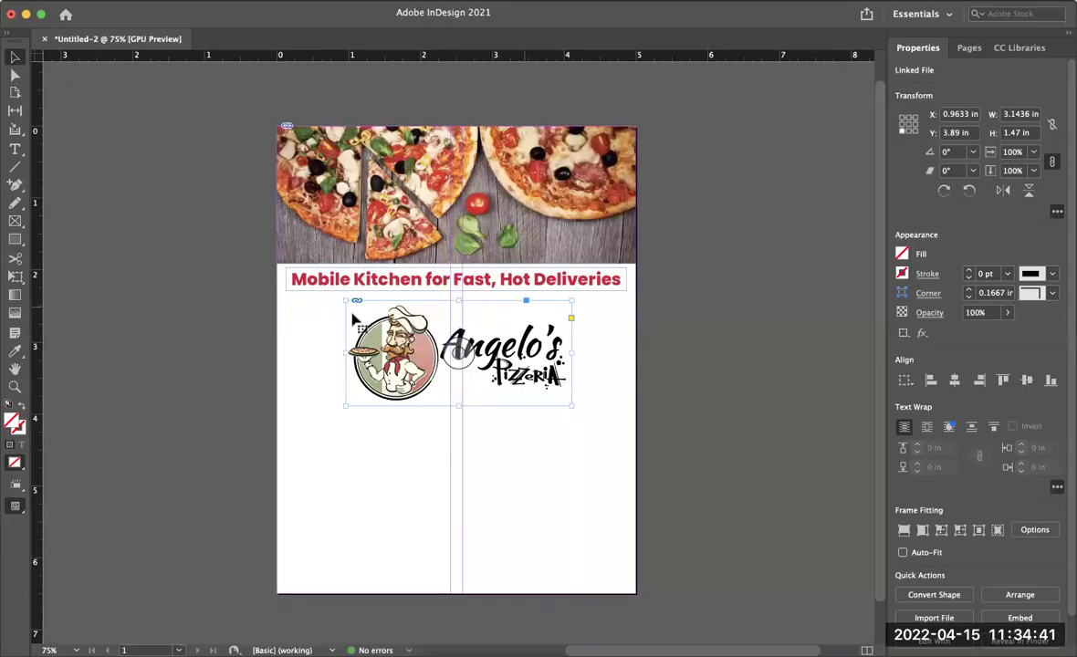
click(14, 148)
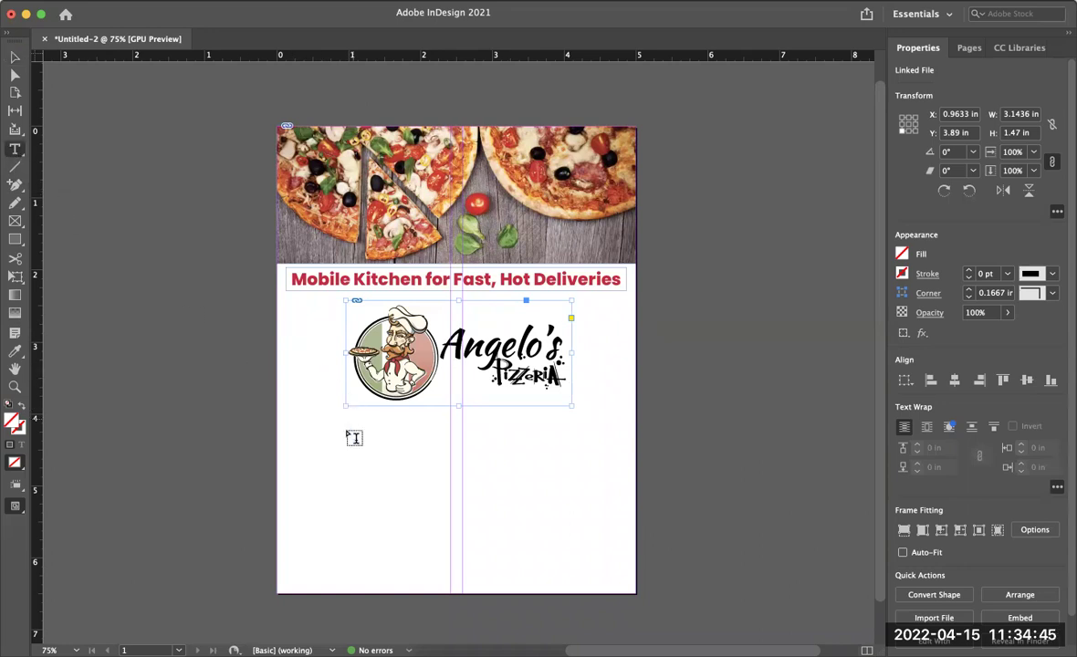
drag(290, 414, 622, 513)
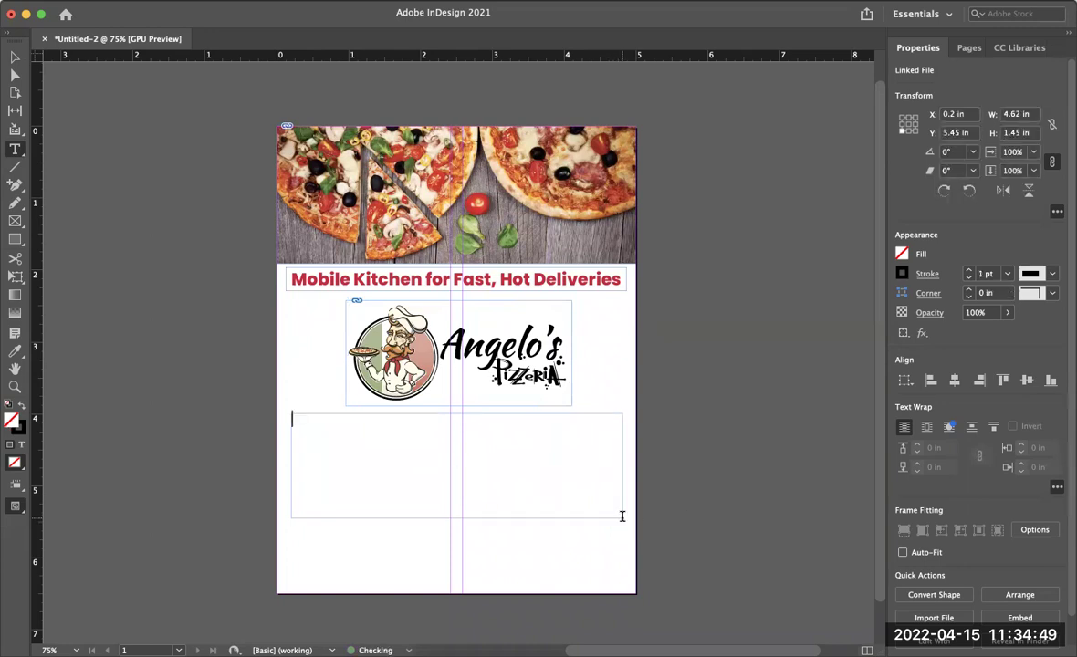
Check the original ad's wording in the browser and enter "Serving" in the text frame below the logo.
text(Servein)
key(BackSpace)
key(BackSpace)
key(BackSpace)
key(BackSpace)
text(v)
key(super+Tab)
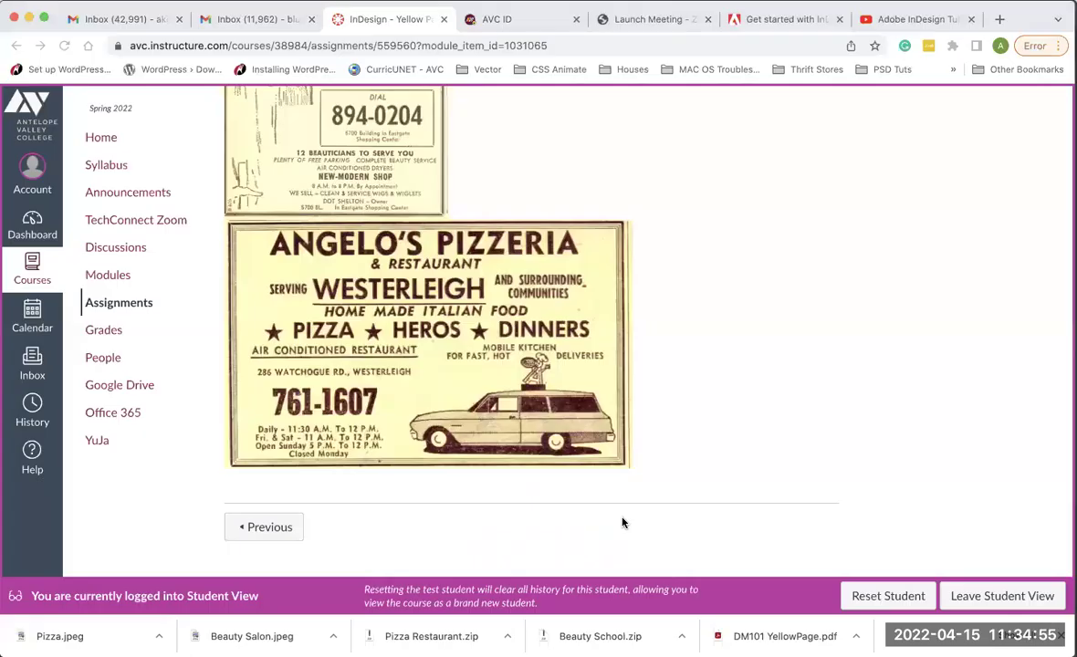
key(super+Tab)
text(bi)
key(BackSpace)
key(BackSpace)
text(vin)
key(BackSpace)
key(BackSpace)
key(BackSpace)
text(ing)
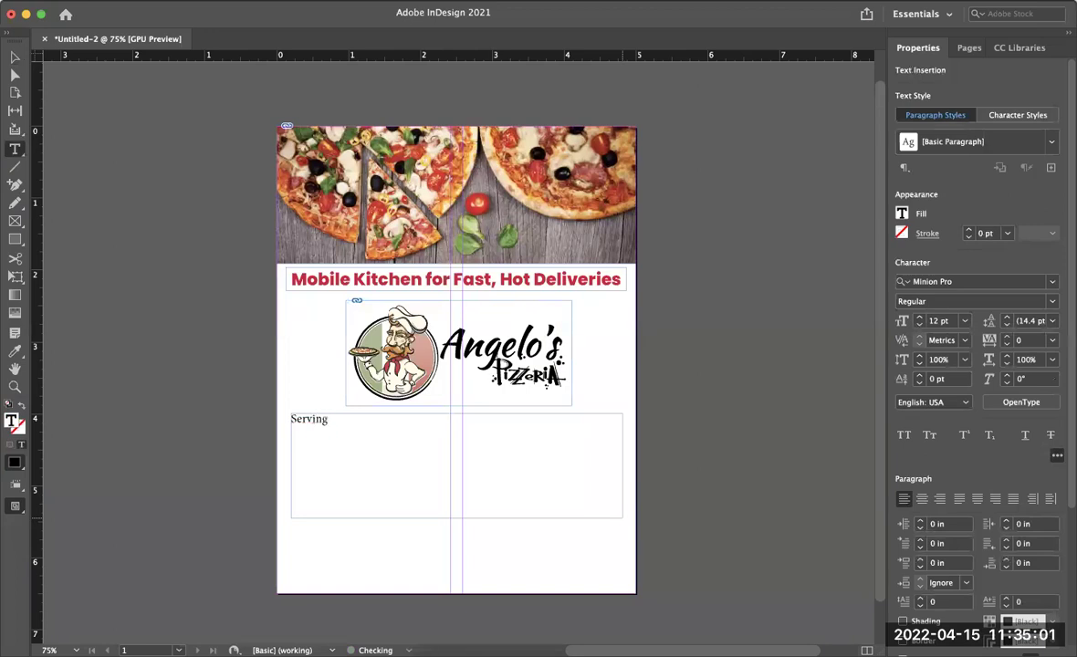
Check the town's spelling in the original ad and continue the line with "Westerleigh and surround communities".
text( Wester)
key(Escape)
key(super+Tab)
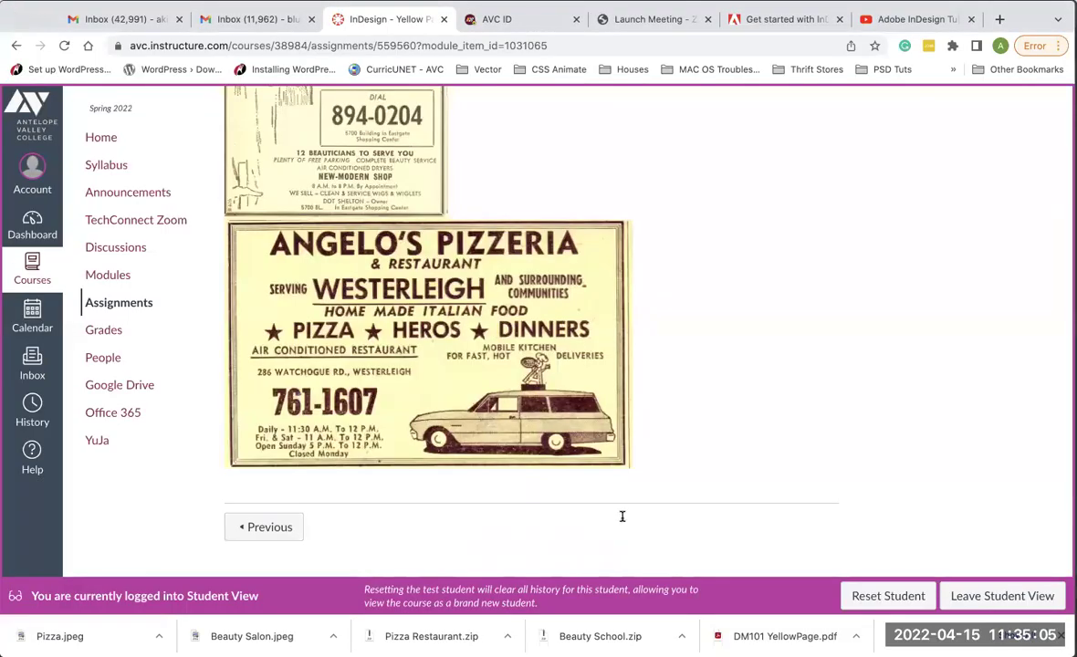
key(super+Tab)
text(leigh and surr)
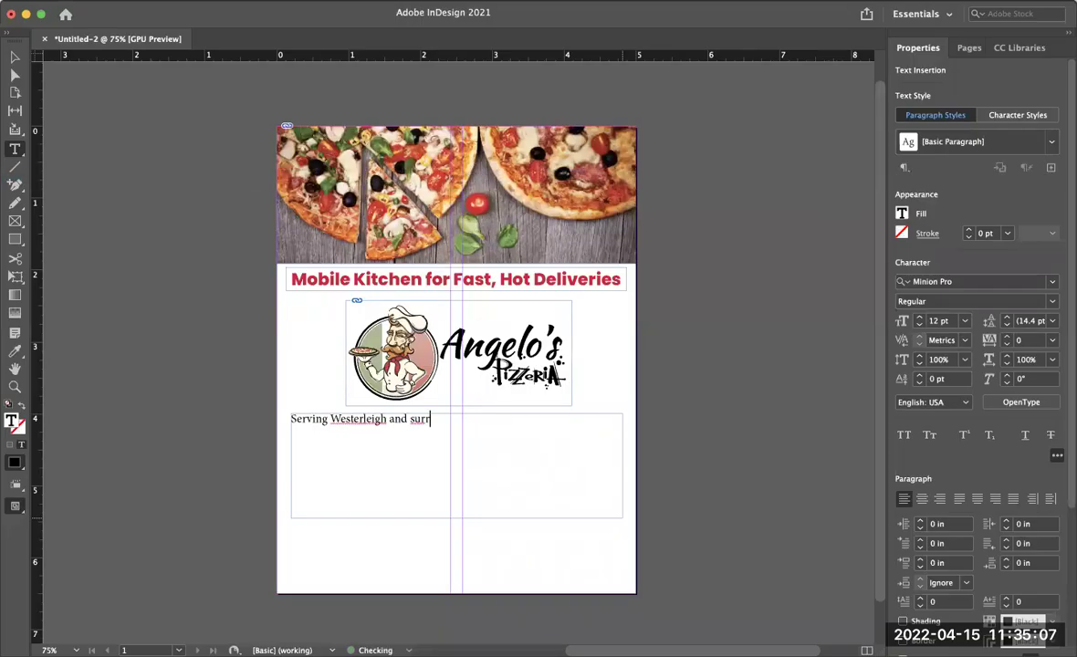
text(ound communities)
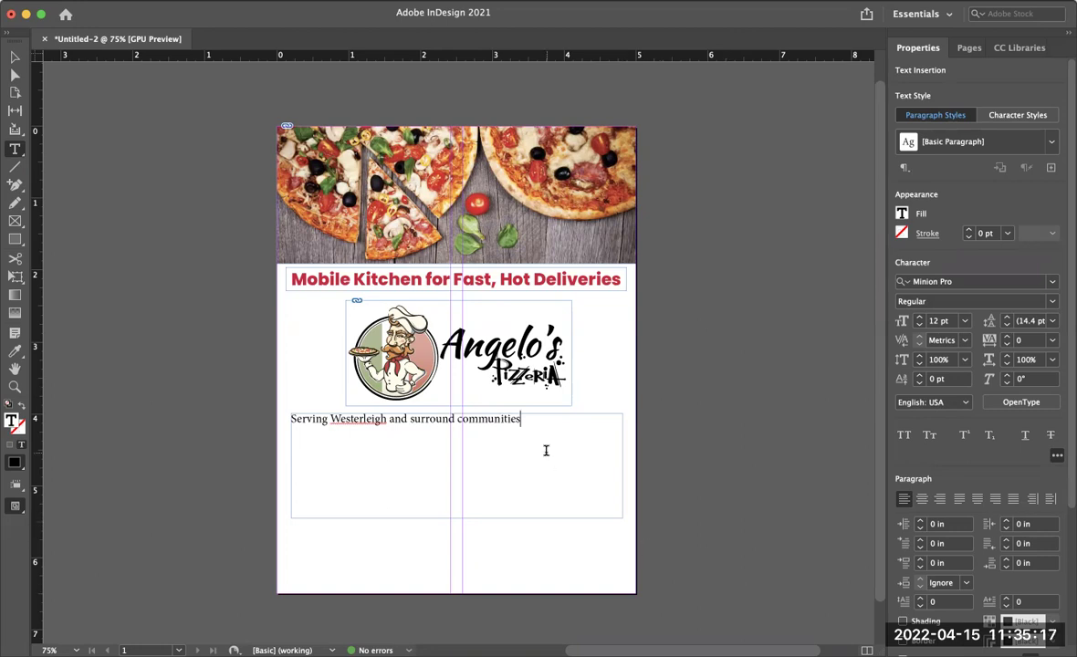
Check which font the headline uses and set the "Serving Westerleigh" line in Poppins.
drag(522, 419, 286, 416)
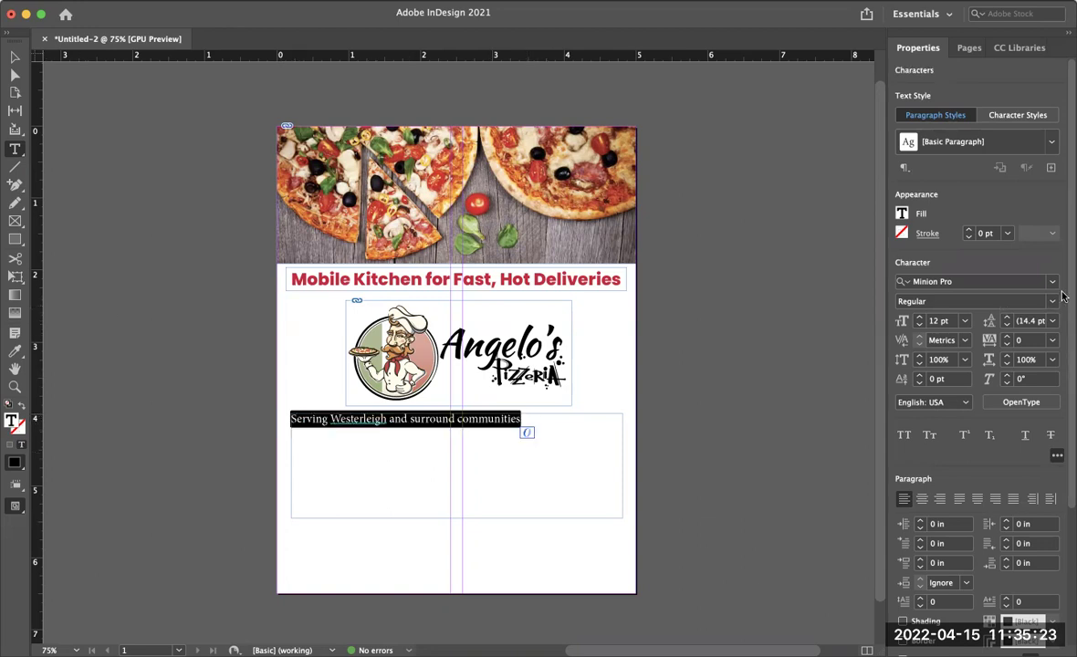
click(604, 277)
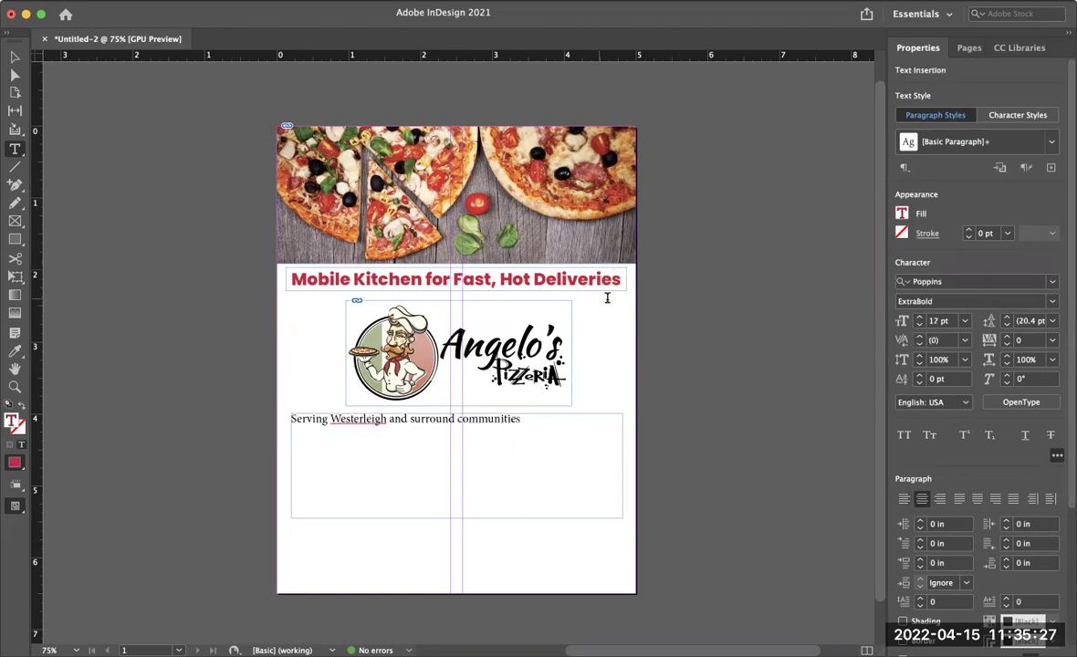
drag(526, 418, 290, 418)
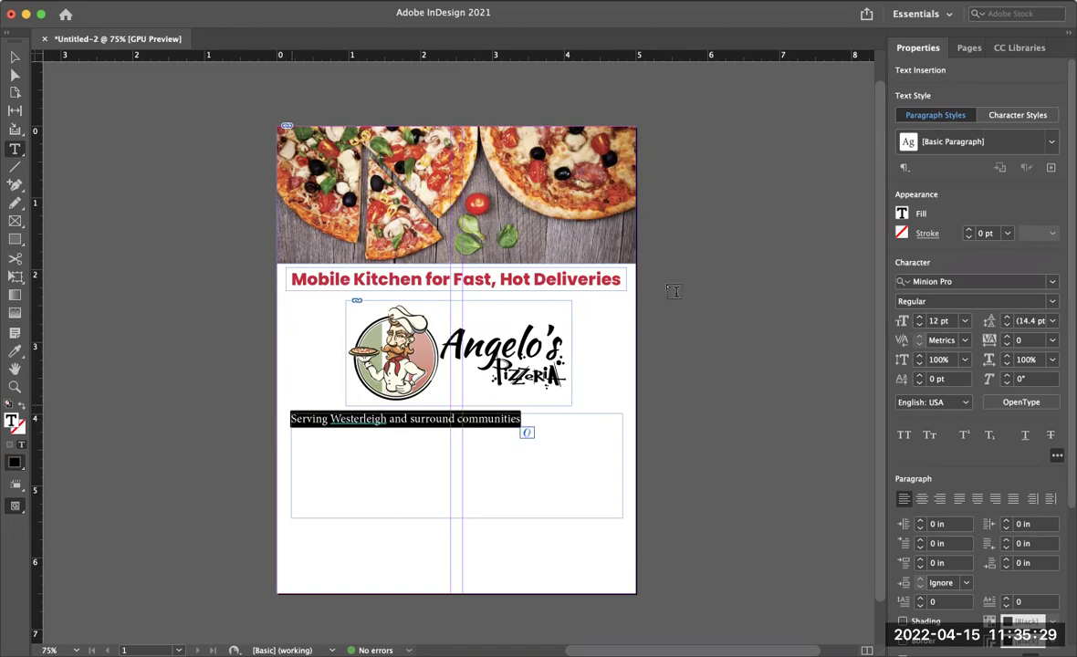
click(1053, 282)
scroll(824, 420, up, 5)
scroll(826, 423, up, 20)
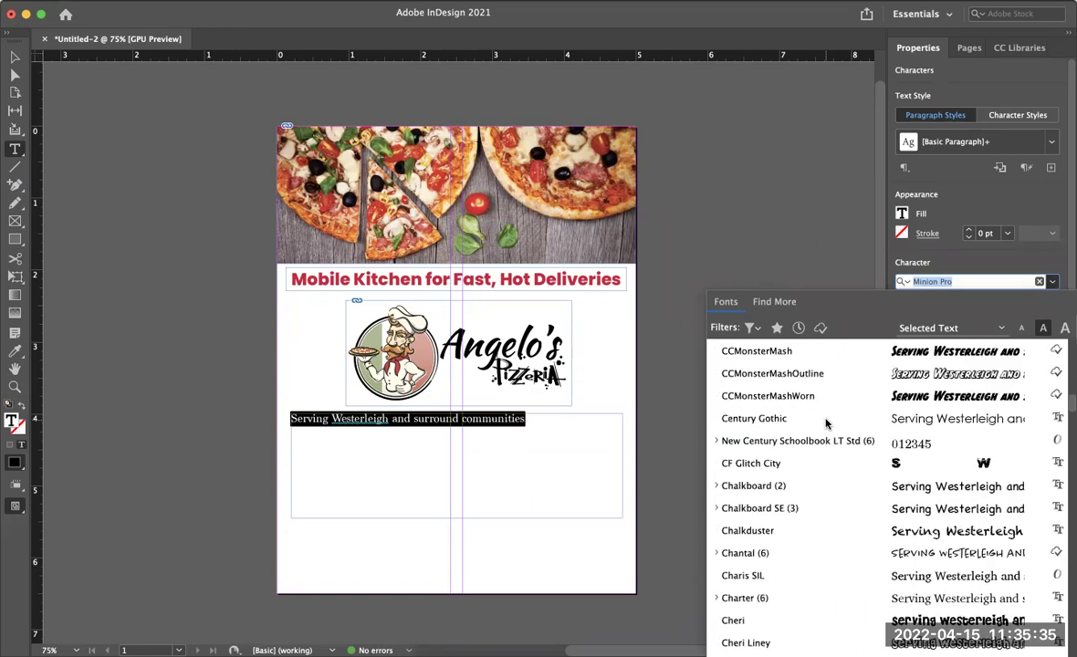
scroll(826, 423, up, 15)
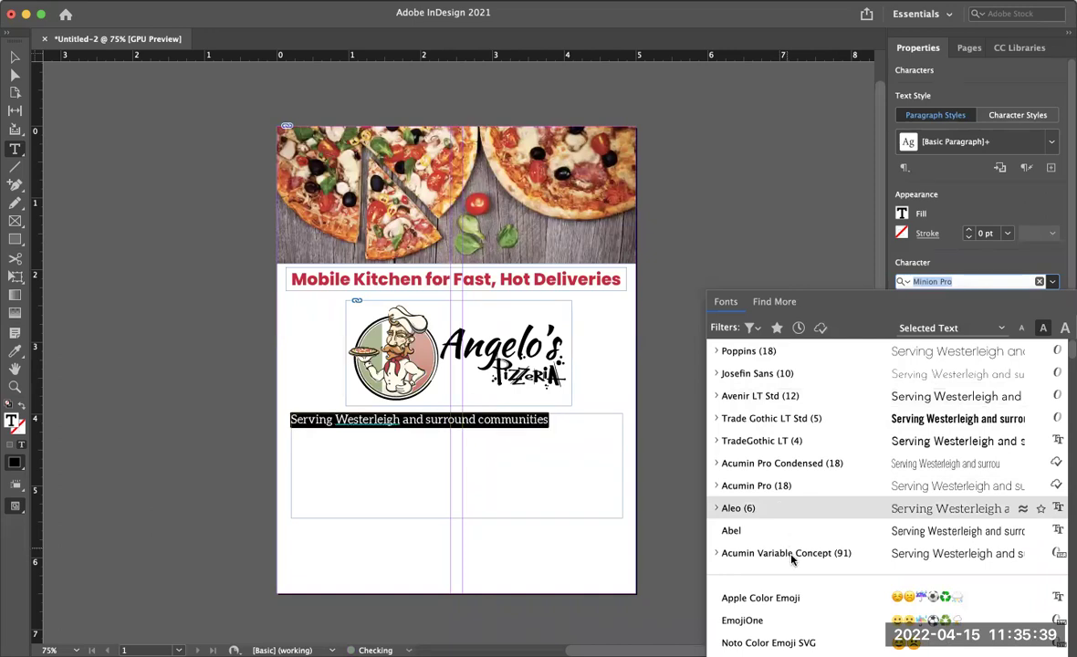
click(762, 356)
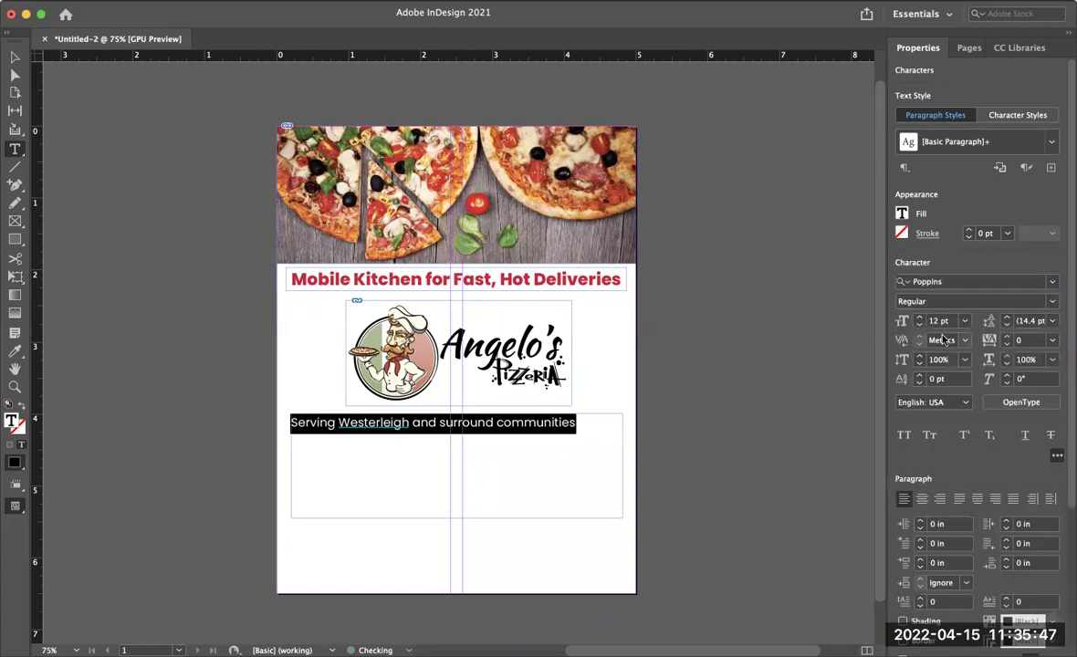
Make the "Serving Westerleigh" line Bold at 13 pt and center it in its frame.
click(1051, 301)
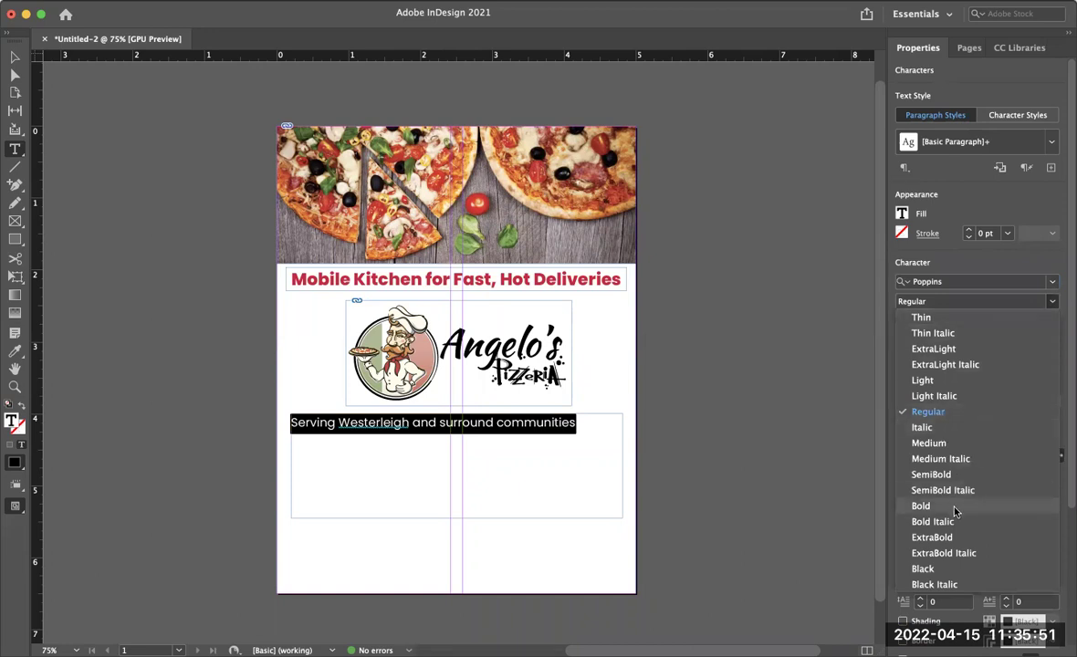
click(920, 505)
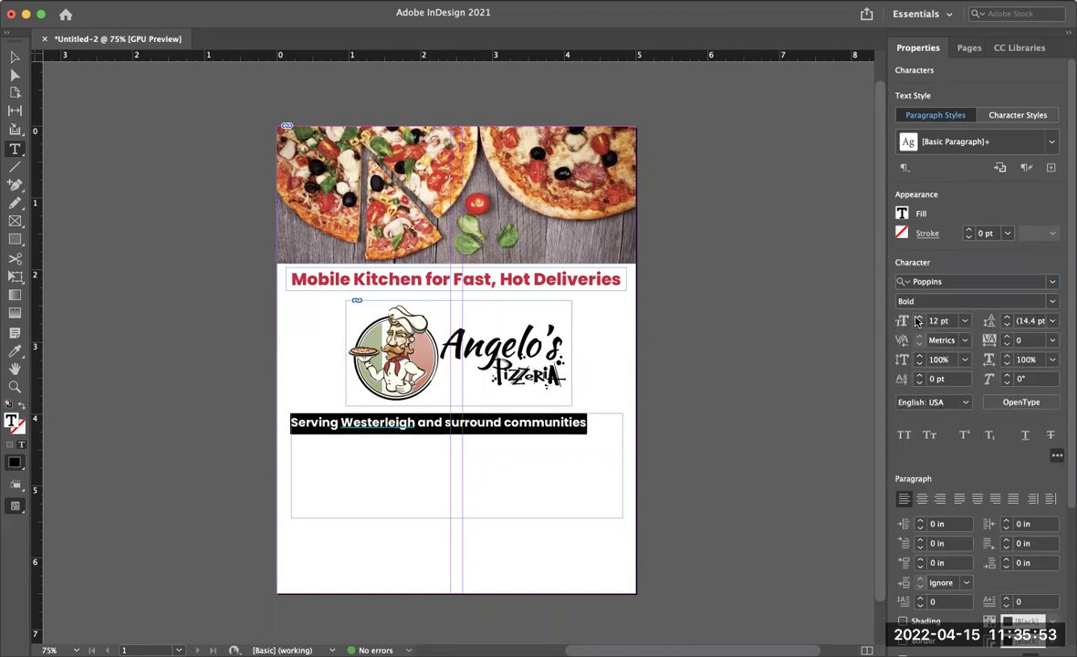
click(918, 318)
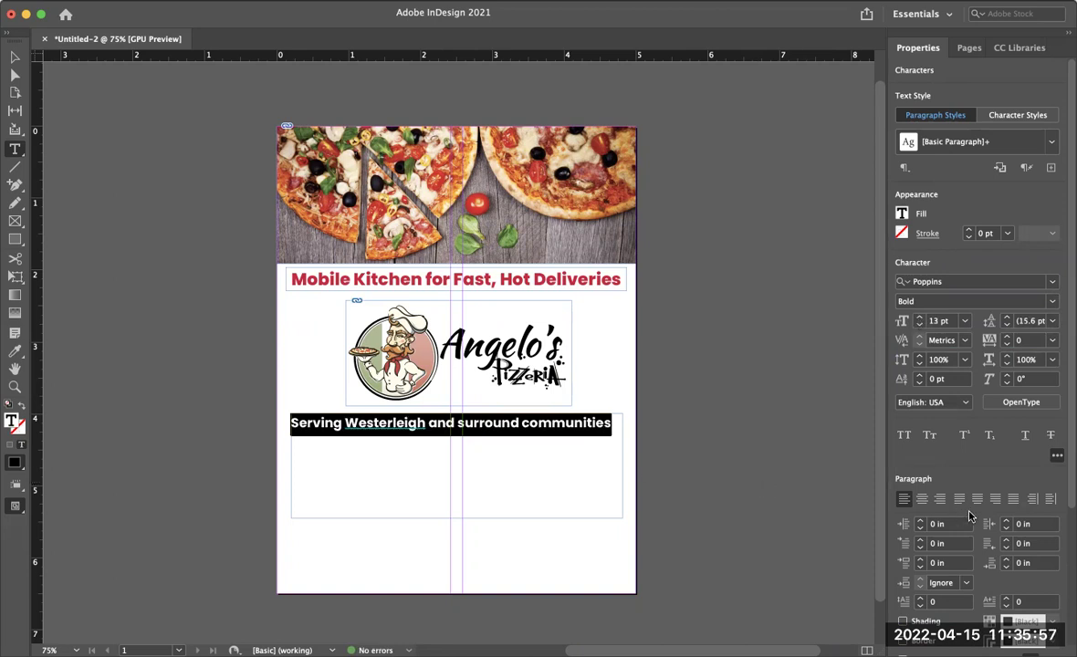
click(921, 500)
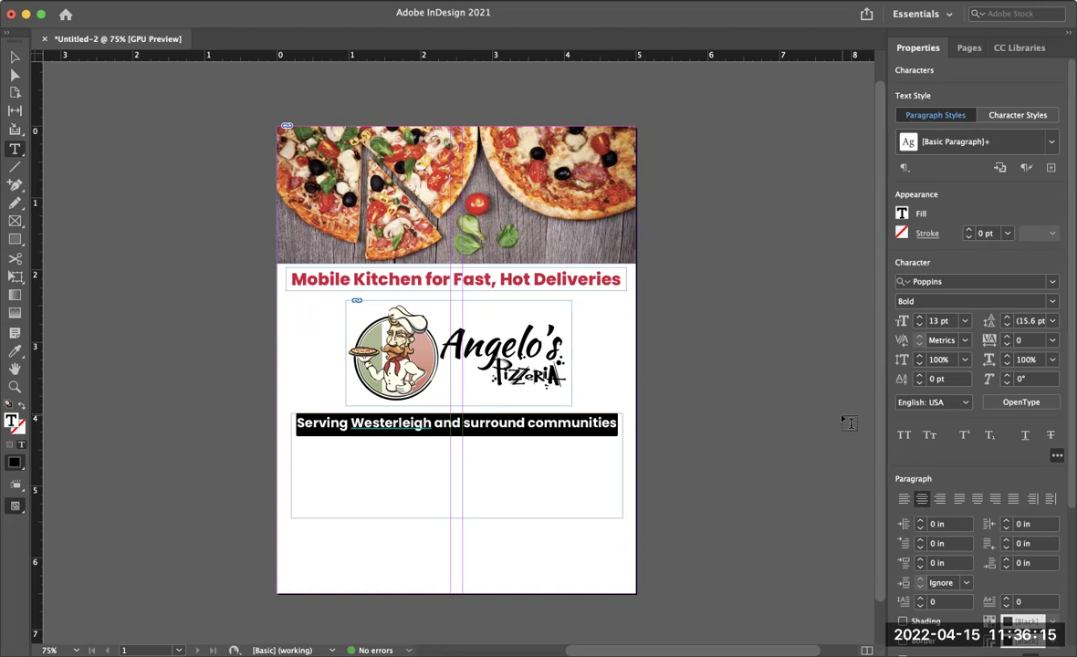
Shorten the service text frame to about 0.25 in high, nudge it to about X 0.2251, Y 4.27 in, and deselect it.
click(14, 58)
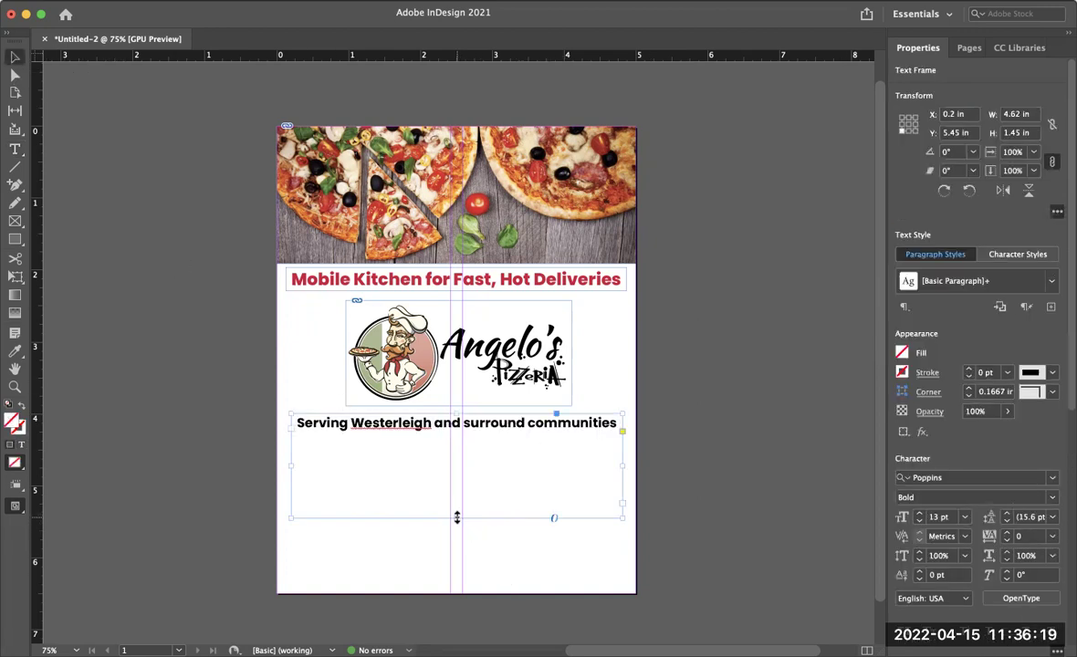
drag(457, 517, 457, 432)
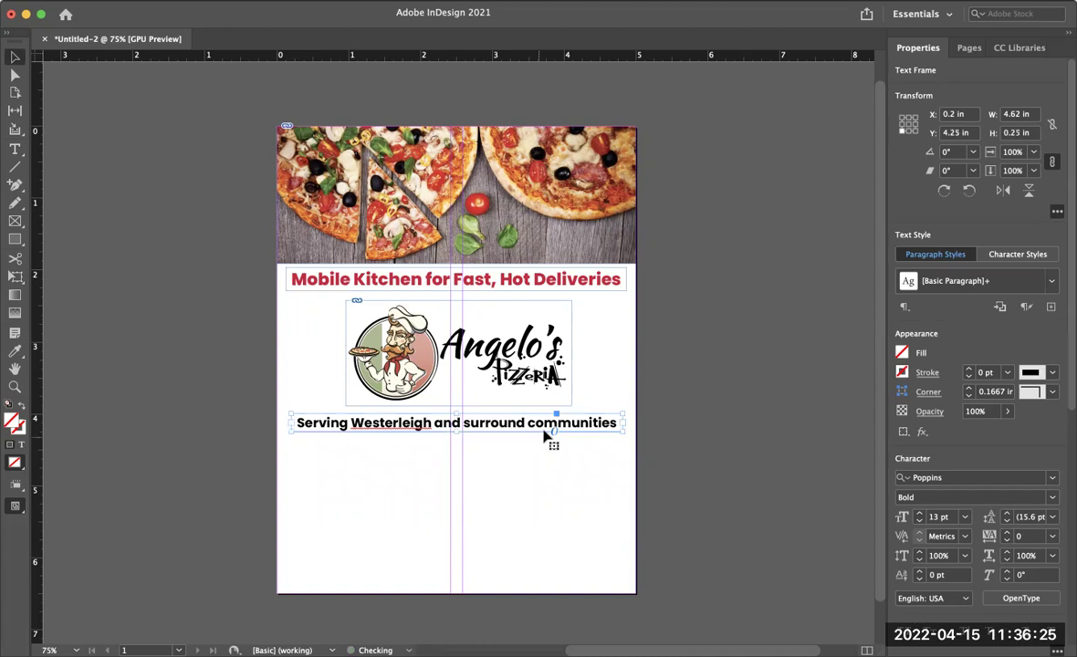
drag(569, 428, 571, 431)
click(557, 285)
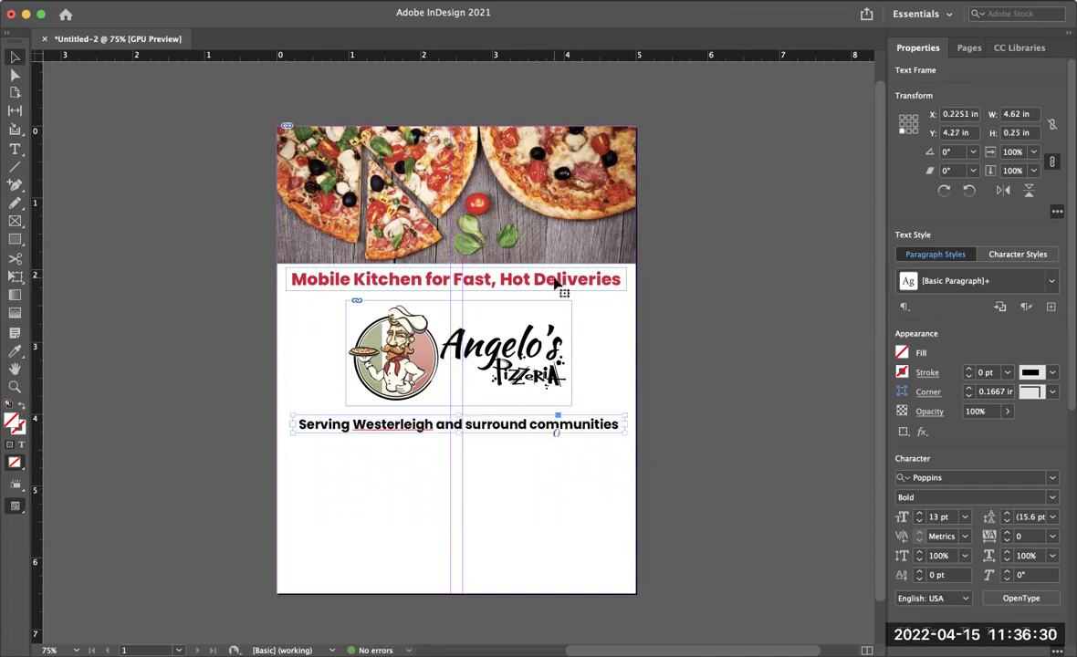
click(724, 473)
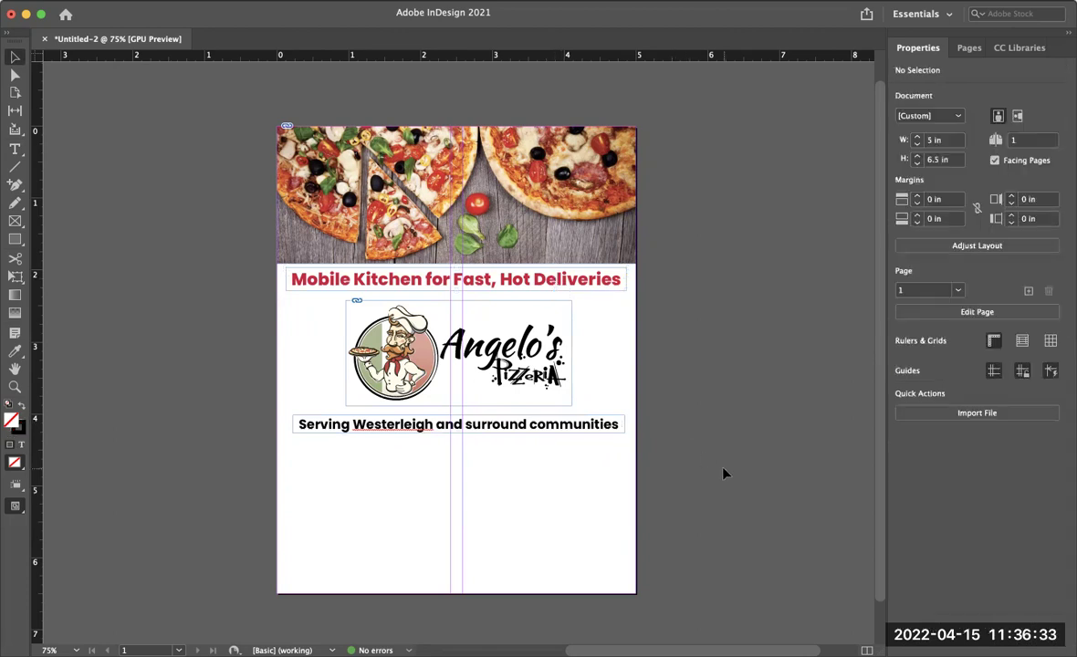
Check the original ad in the browser and draw a text frame below the service line, matching its width.
key(super+Tab)
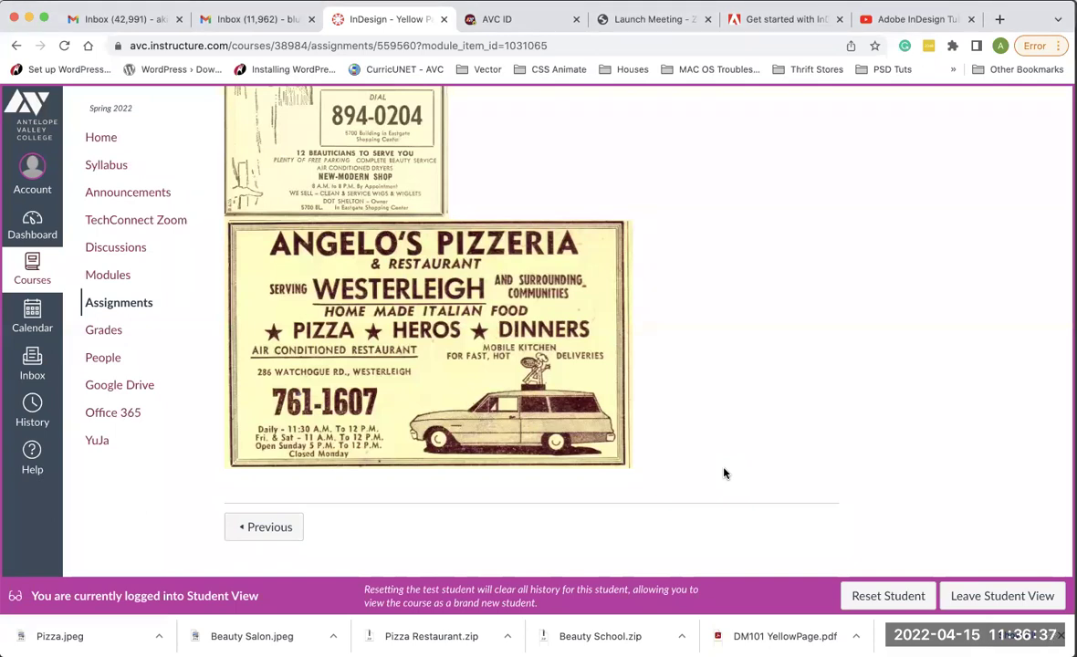
key(super+Tab)
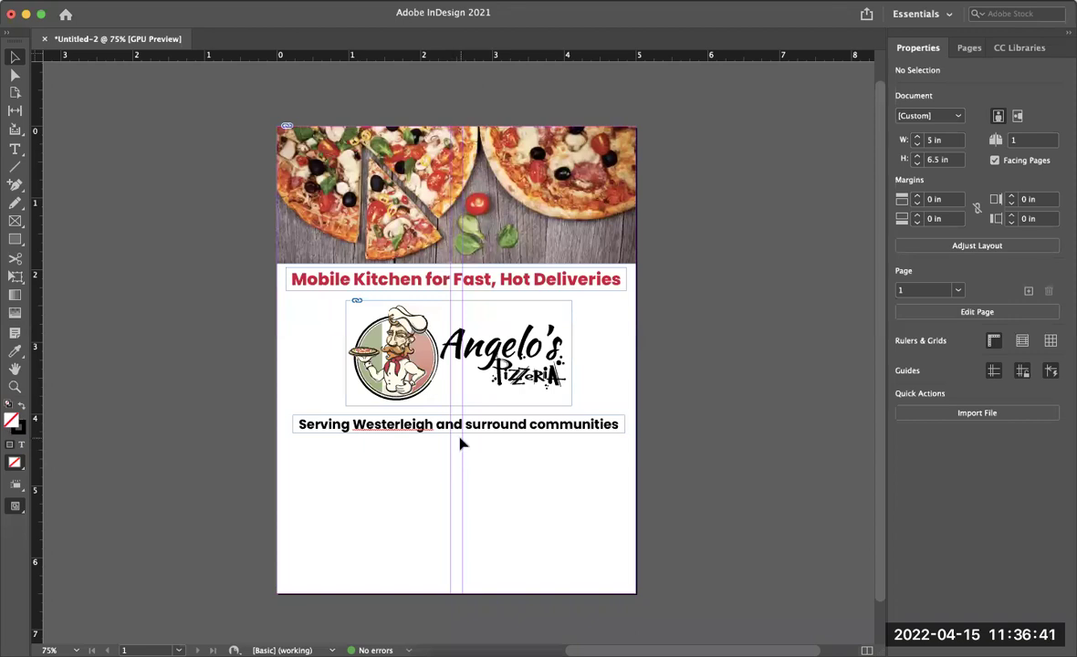
click(14, 148)
drag(293, 442, 621, 530)
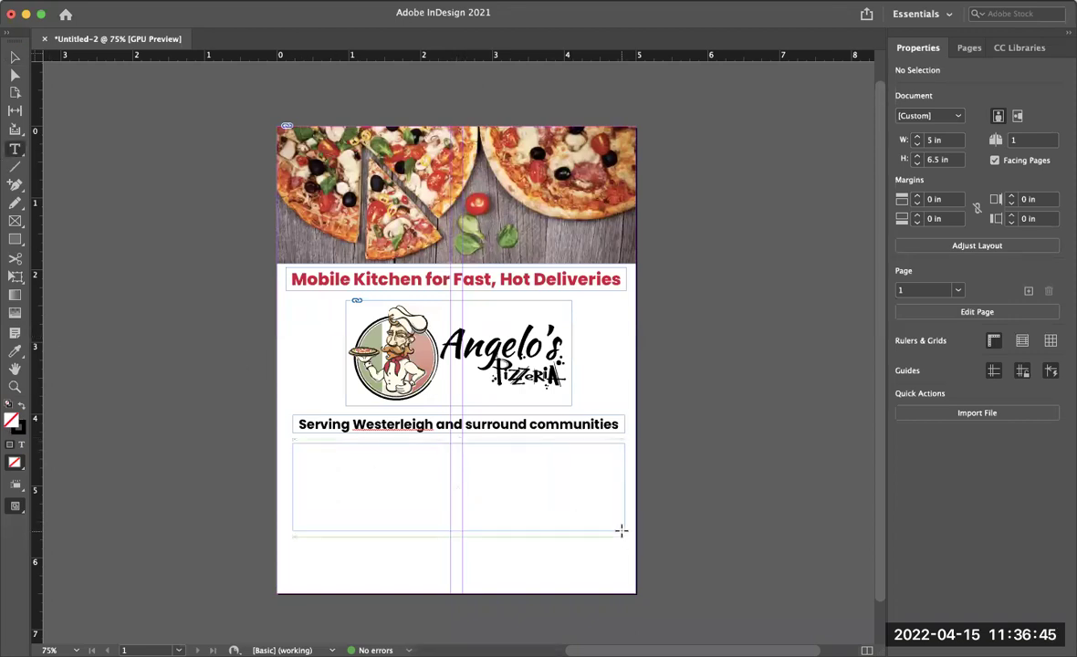
Enter "Pizza Heros Dinners" in the new frame, checking the menu words against the original ad in the browser.
text(Pizza)
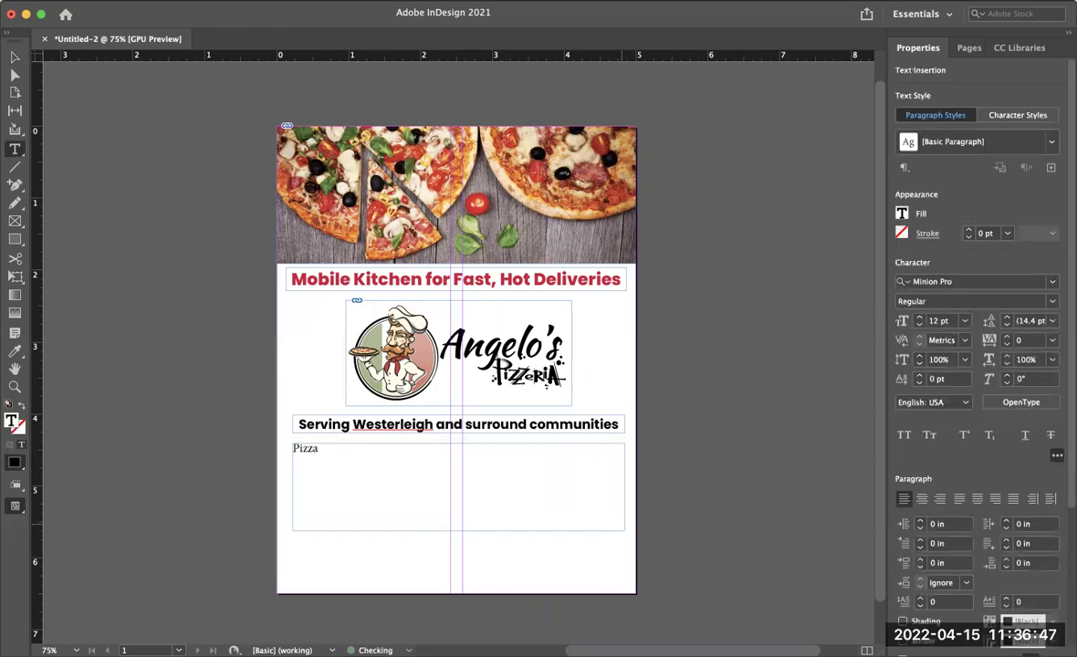
key(super+Tab)
key(super+Tab)
text(Here)
key(Escape)
key(super+Tab)
key(super+Tab)
text(s Dinners)
Correct "Heros" to the suggested spelling "Heroes" and remove the extra space before "Dinners".
click(332, 448)
right_click(332, 448)
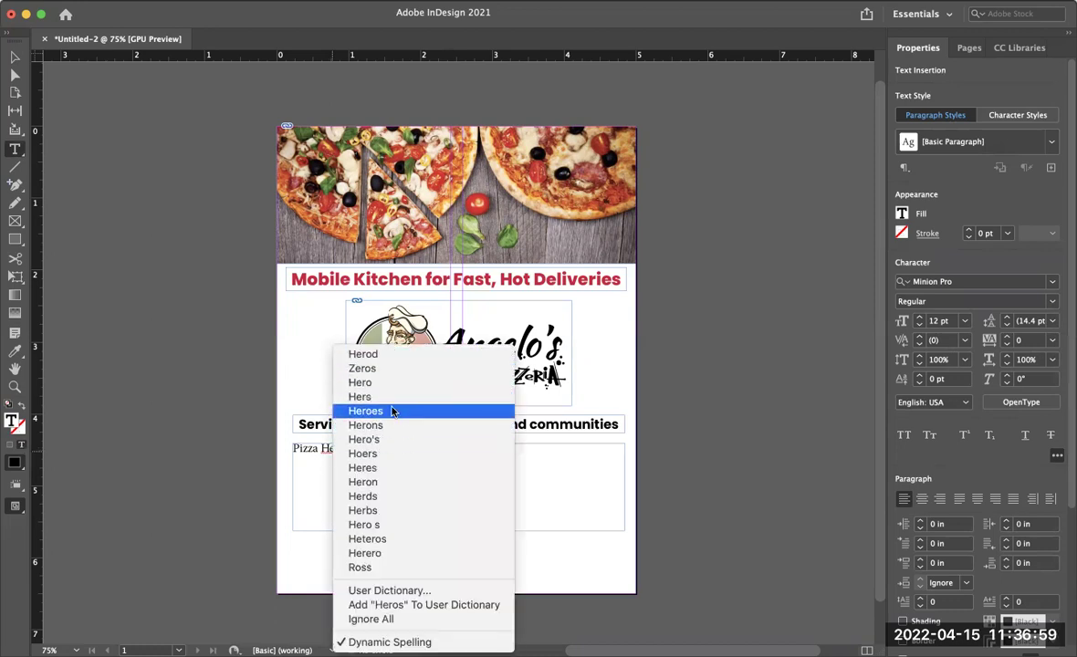
key(Escape)
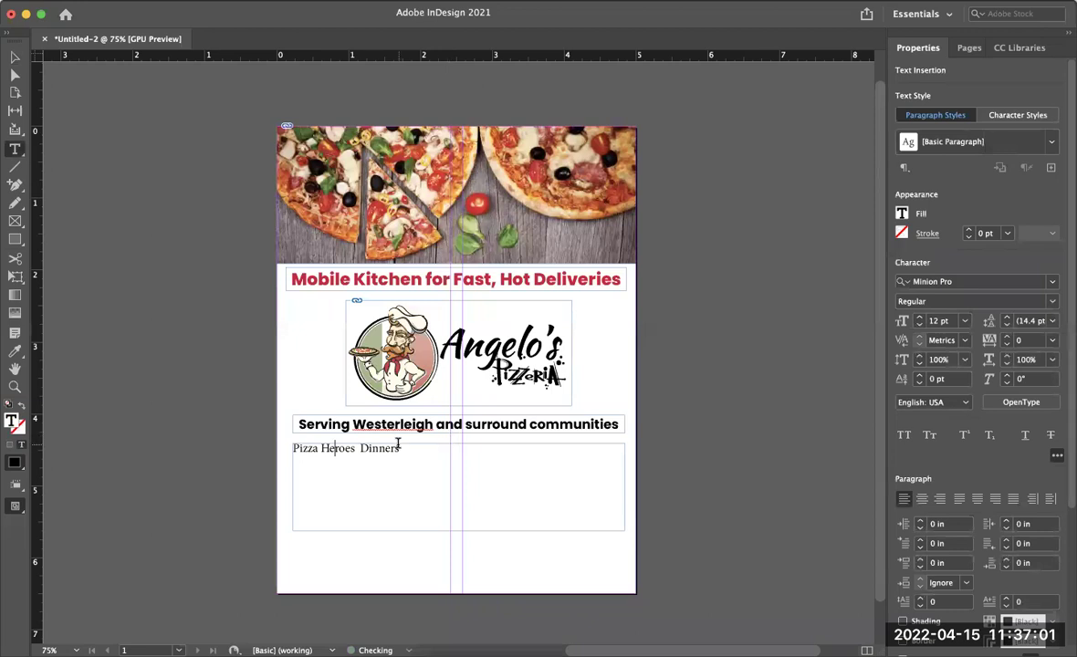
click(424, 484)
key(BackSpace)
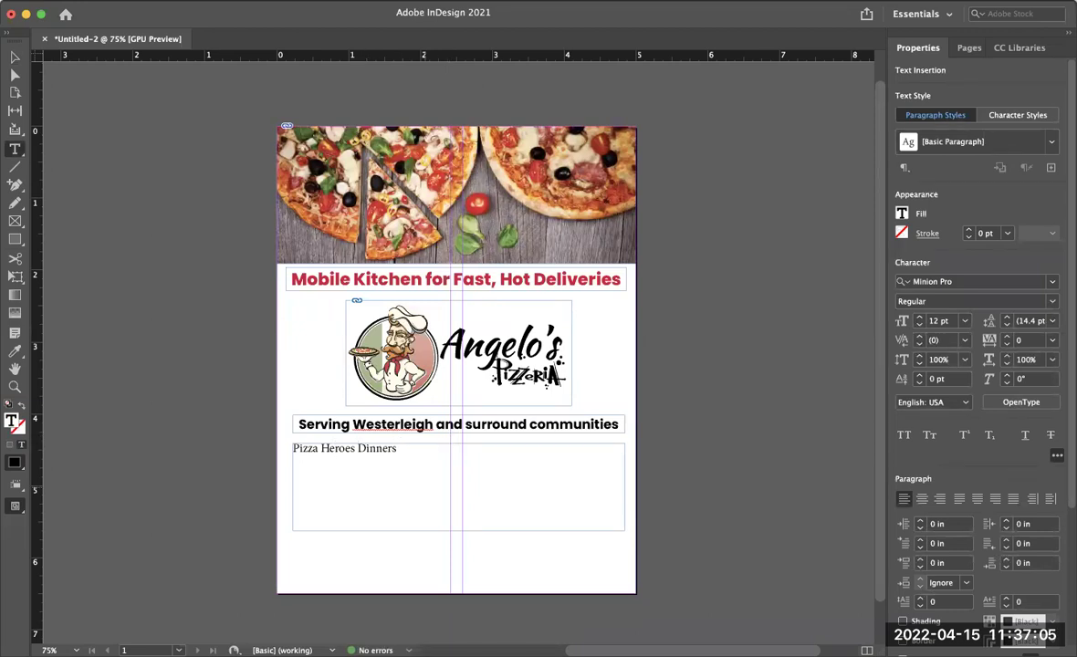
Check the original ad's separators in the browser and add vertical bars so the line reads "Pizza | Heroes | Dinners".
key(super+Tab)
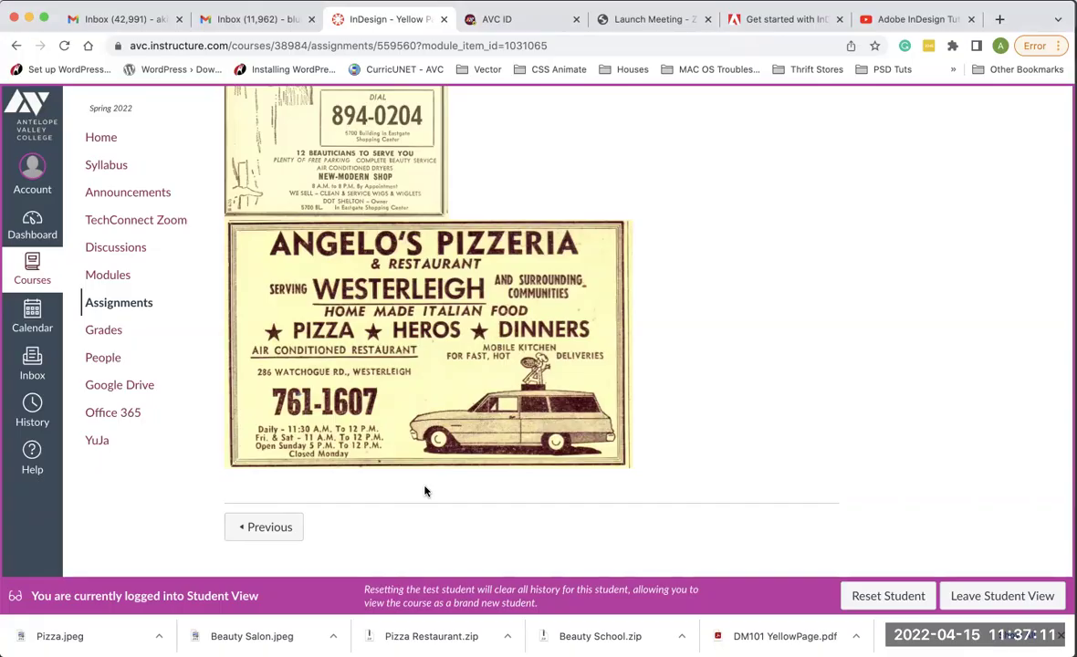
key(super+Tab)
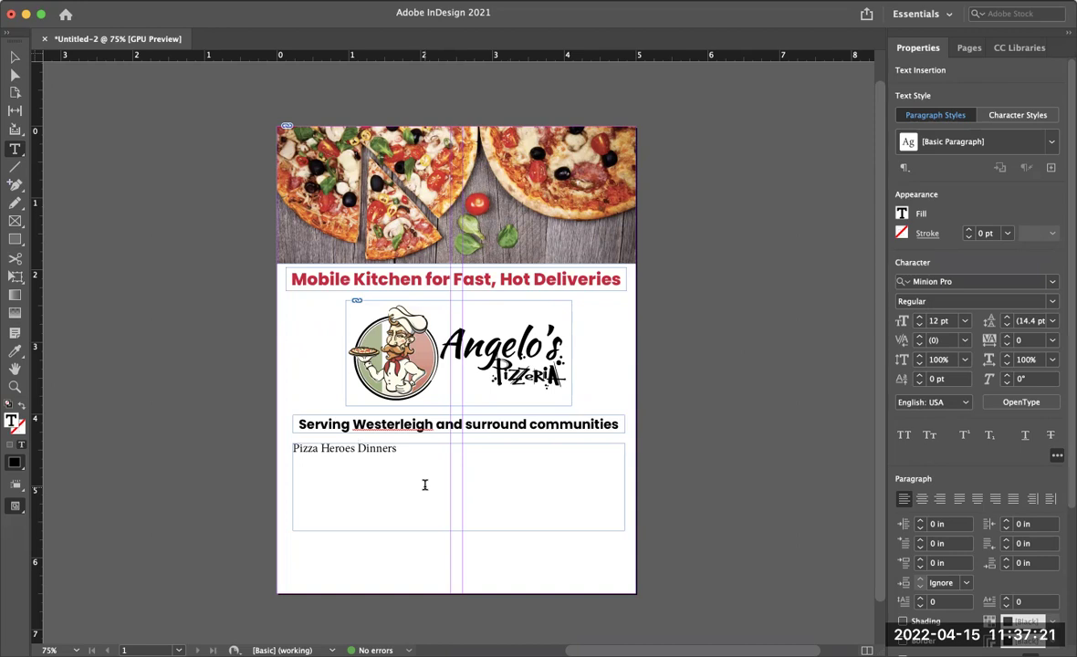
text(|)
text(|)
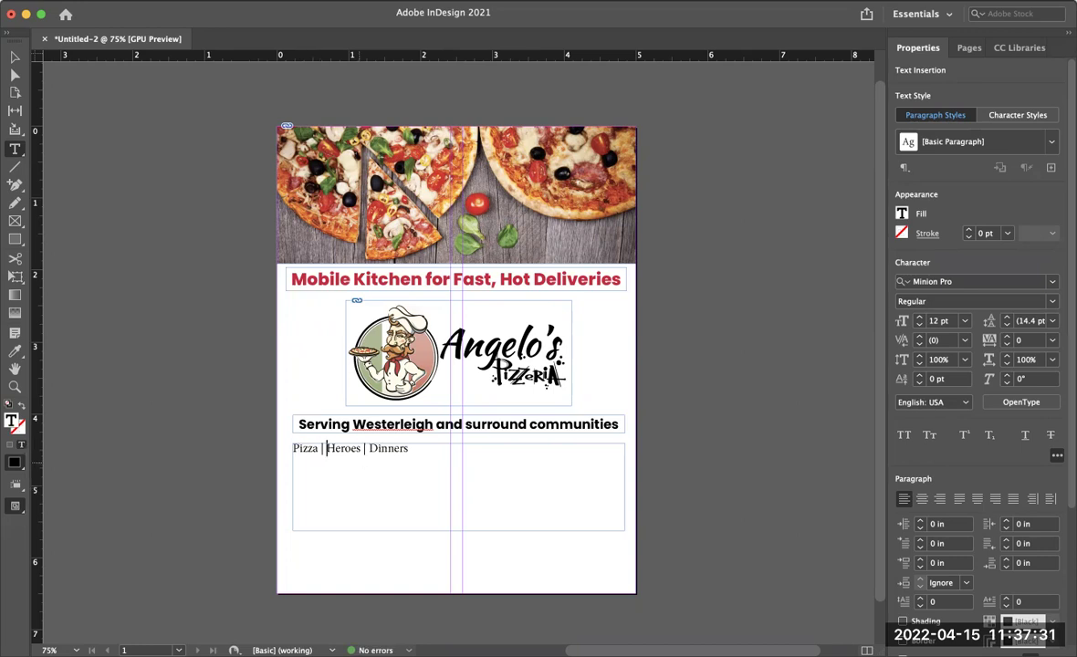
Set the "Pizza | Heroes | Dinners" line in Poppins SemiBold.
drag(408, 448, 290, 448)
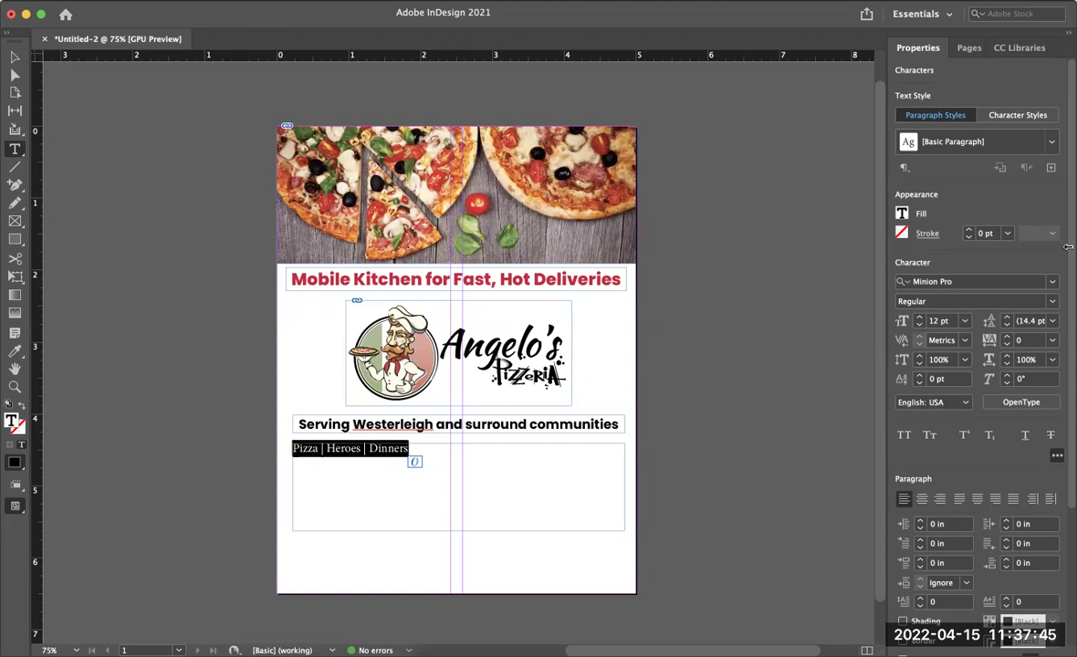
click(1052, 284)
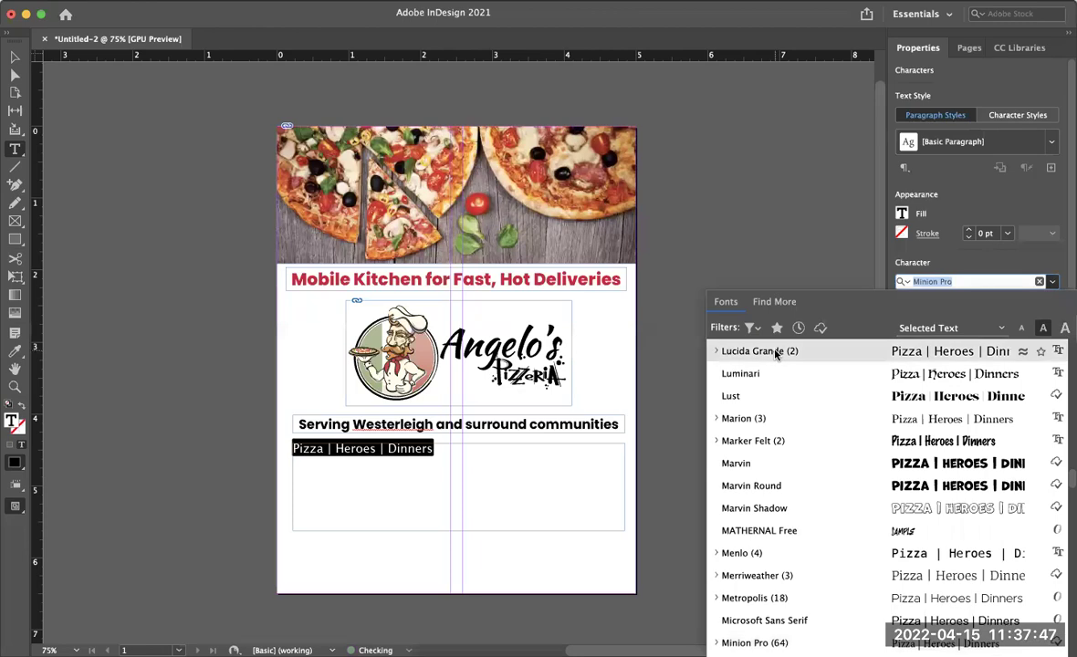
scroll(775, 415, up, 10)
scroll(775, 355, up, 15)
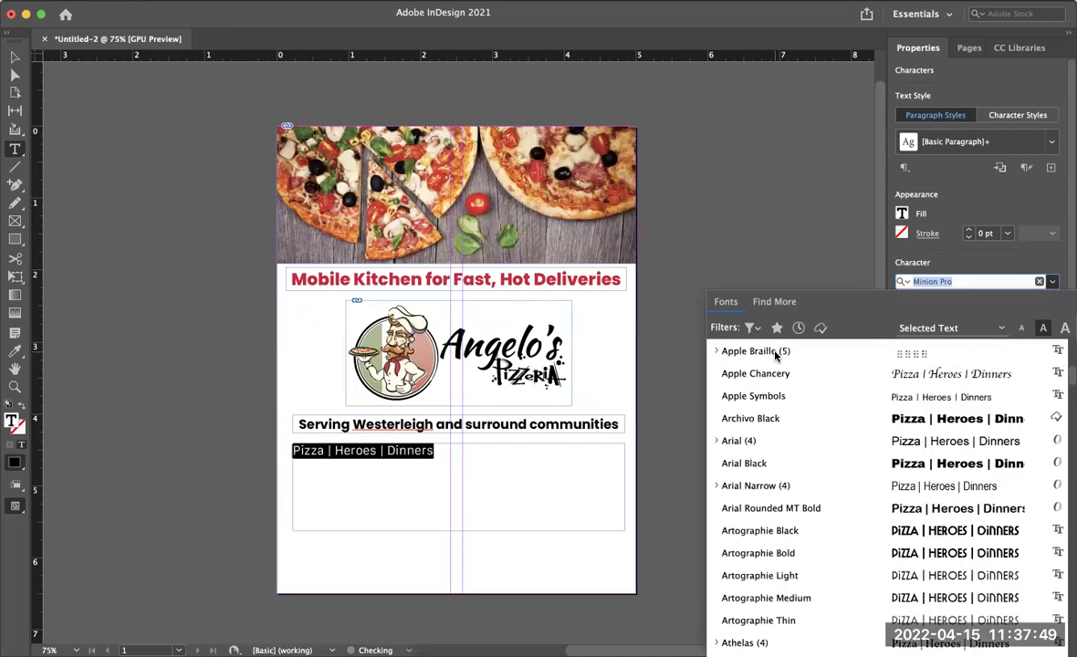
click(774, 353)
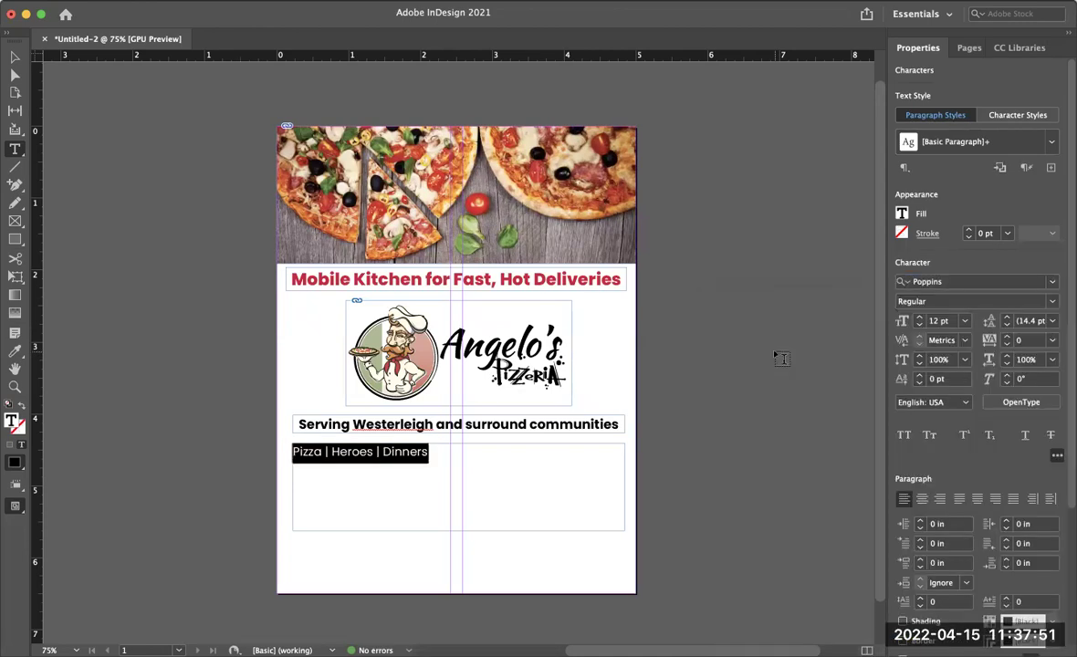
click(1051, 301)
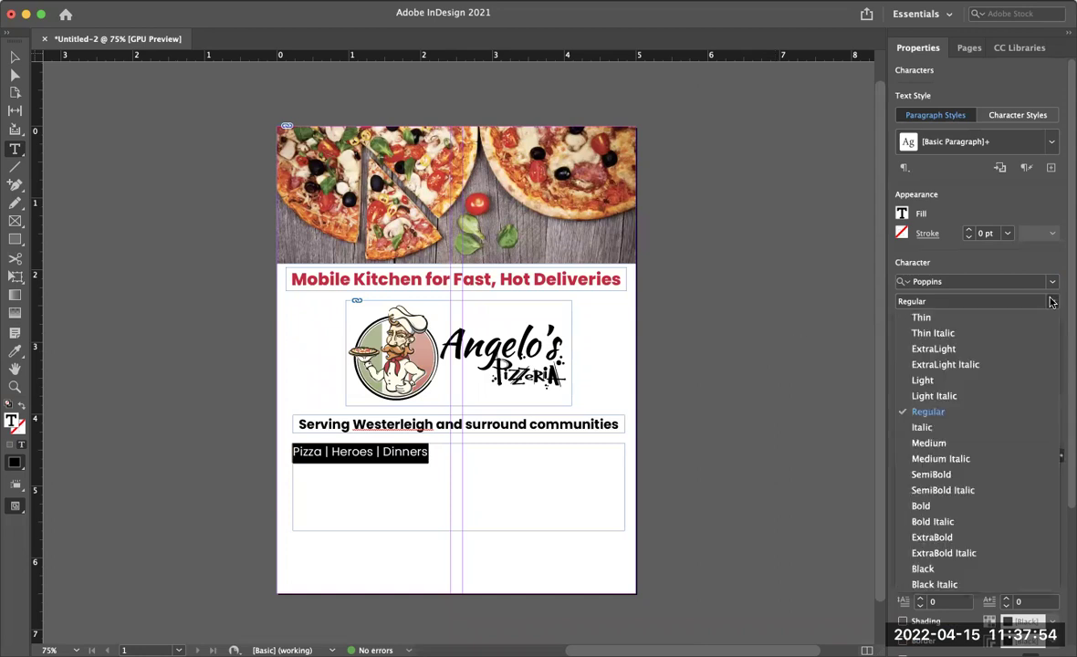
click(922, 474)
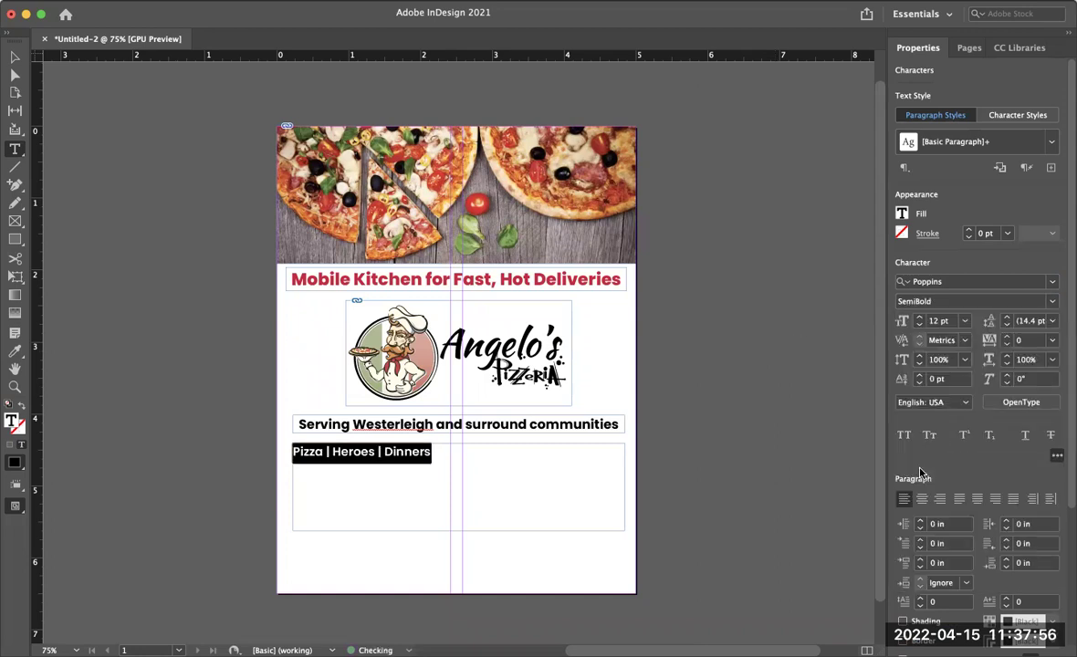
Enlarge the "Pizza | Heroes | Dinners" line to 14 pt and center it in its frame.
click(919, 318)
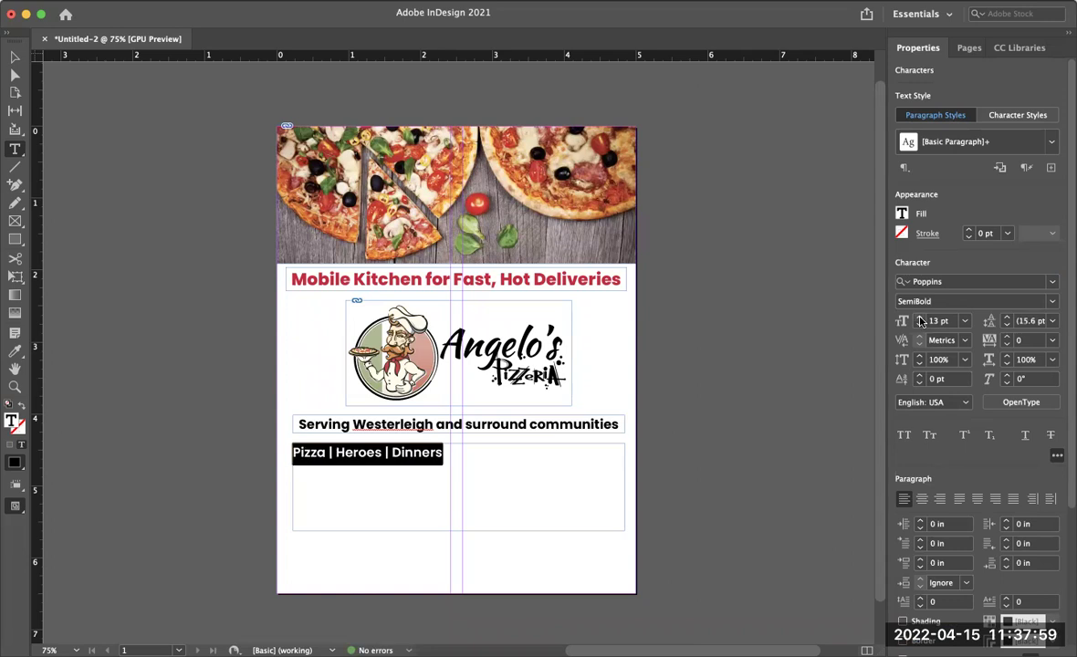
click(920, 318)
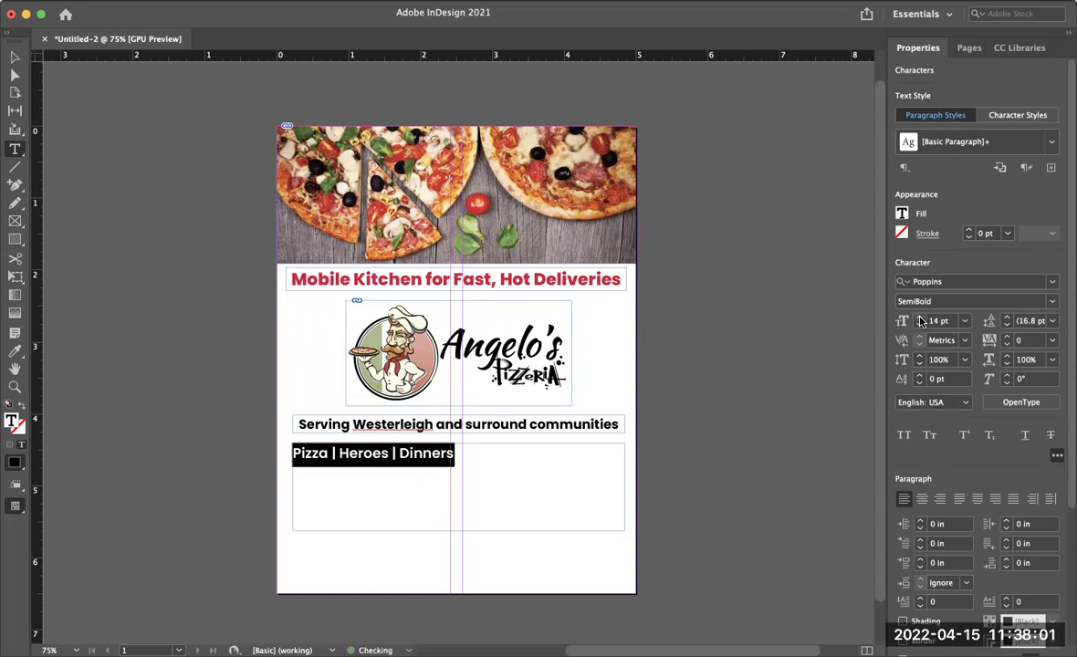
click(921, 499)
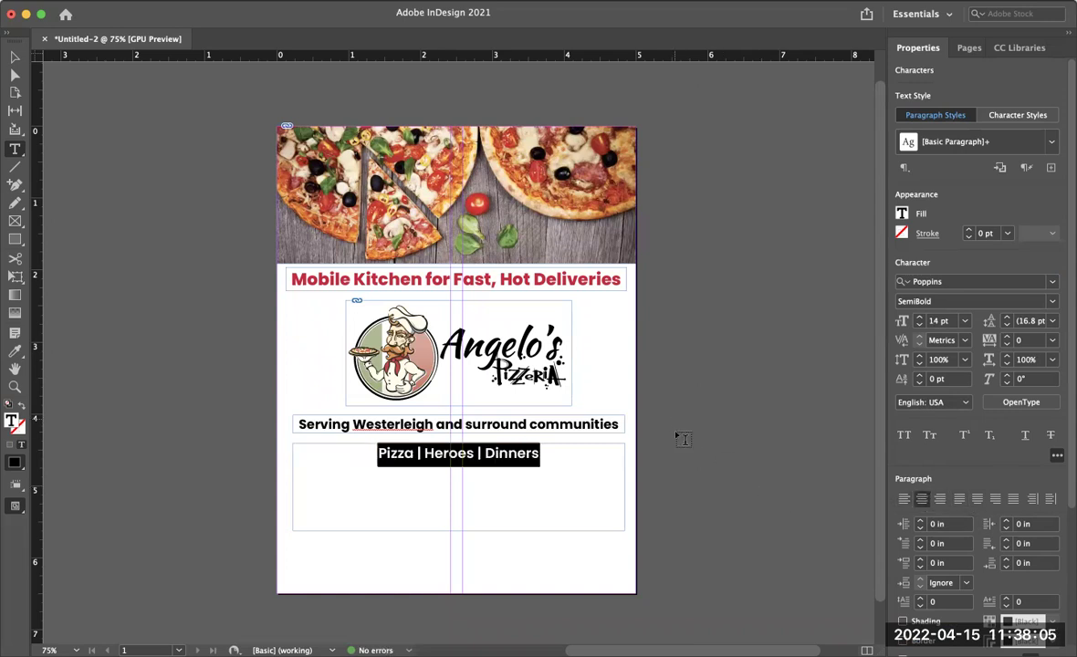
Shorten the menu line's frame to about 0.25 in high and swap it with the service-area line, putting the menu line directly beneath the logo.
click(16, 59)
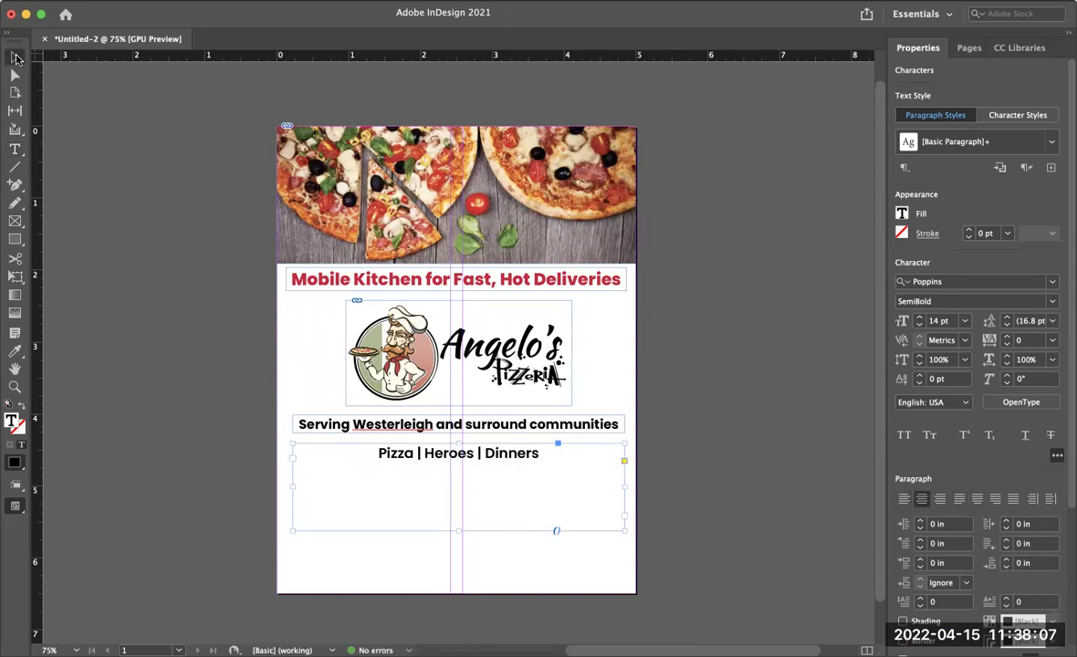
drag(457, 529, 457, 461)
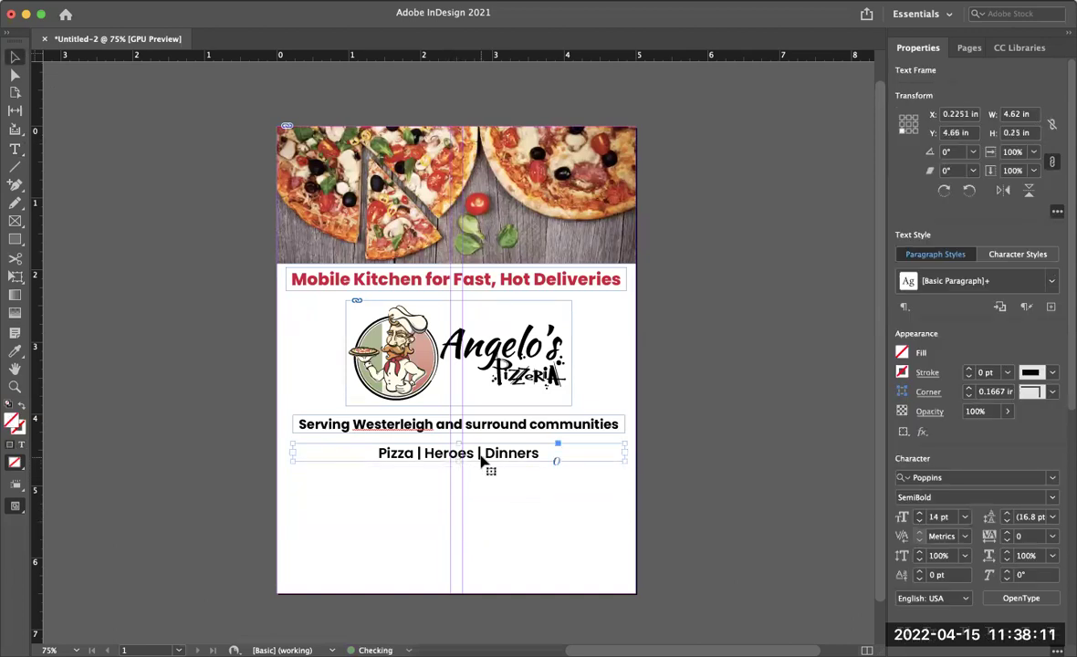
drag(525, 428, 522, 486)
drag(486, 447, 519, 427)
drag(523, 487, 516, 467)
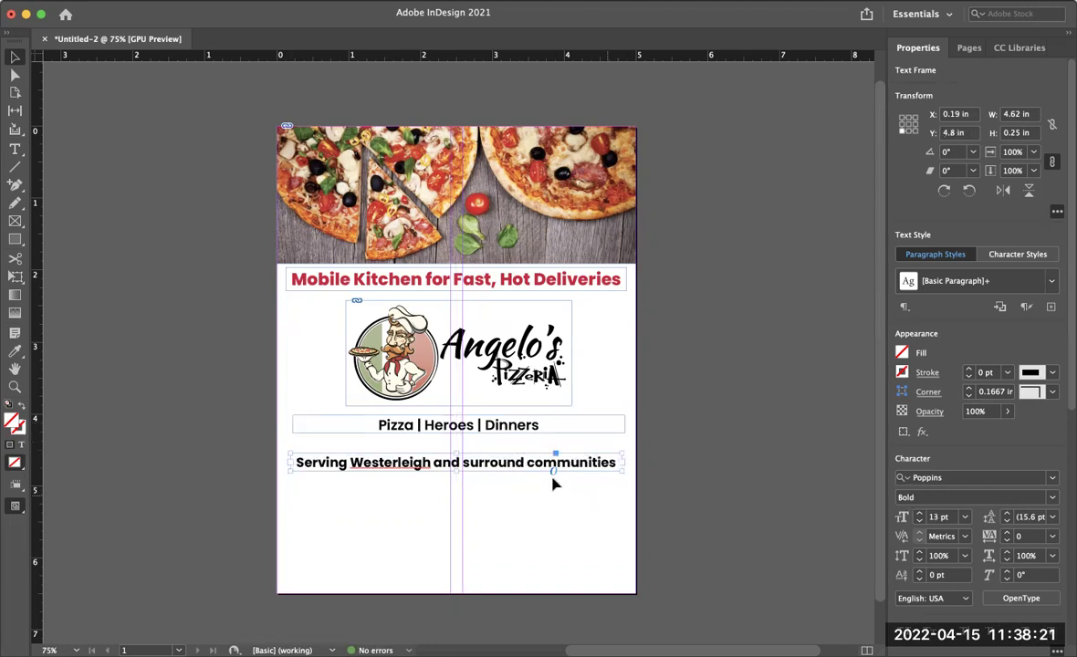
click(518, 432)
drag(518, 433, 518, 433)
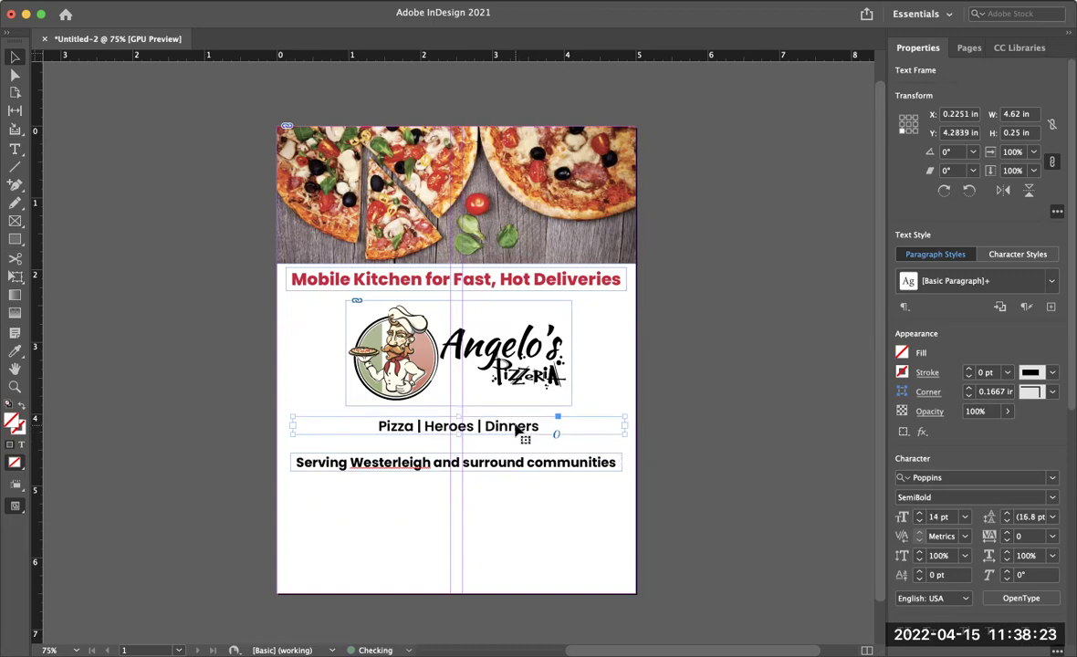
Add a text frame about 4.3 x 1.16 in below the service-area line and enter the phone number from the original ad in the browser.
key(super+Tab)
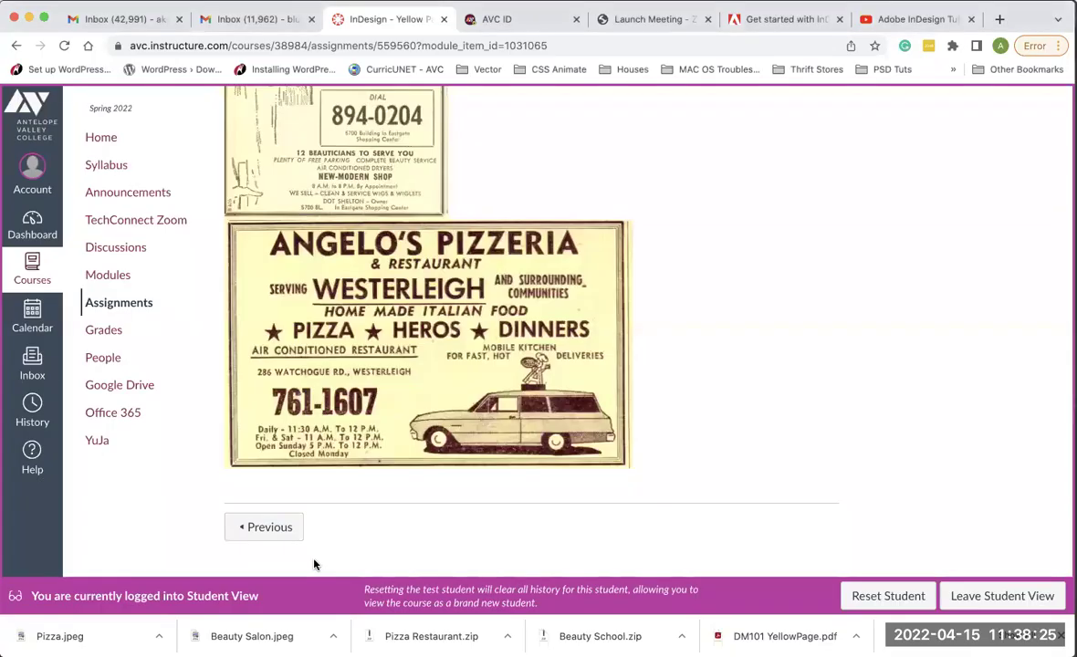
key(super+Tab)
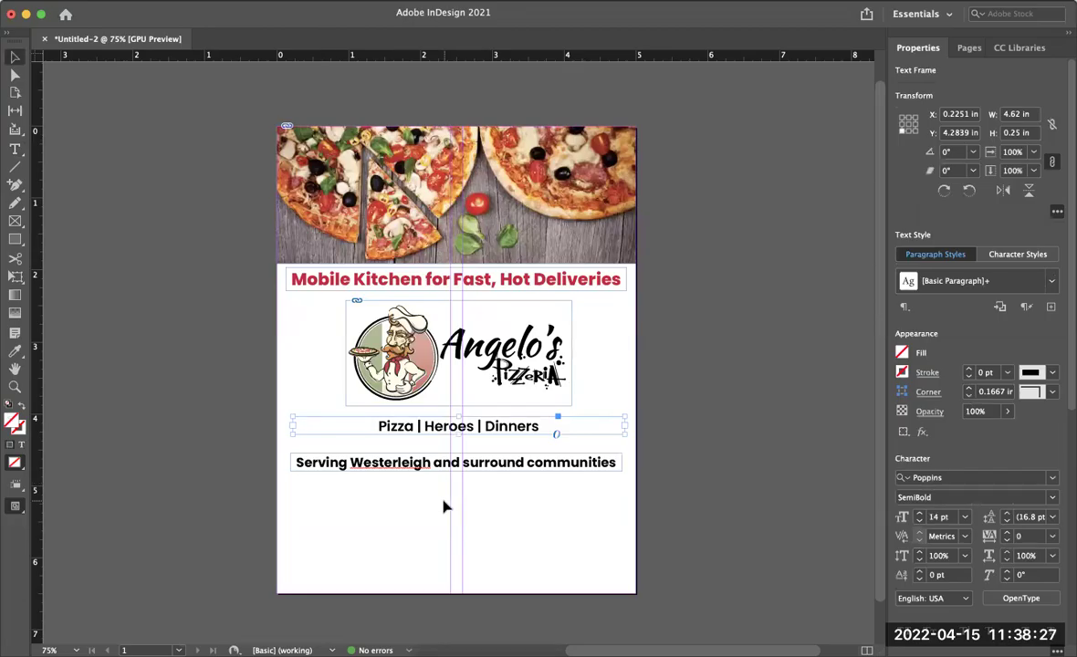
key(t)
drag(302, 496, 610, 577)
text(761-)
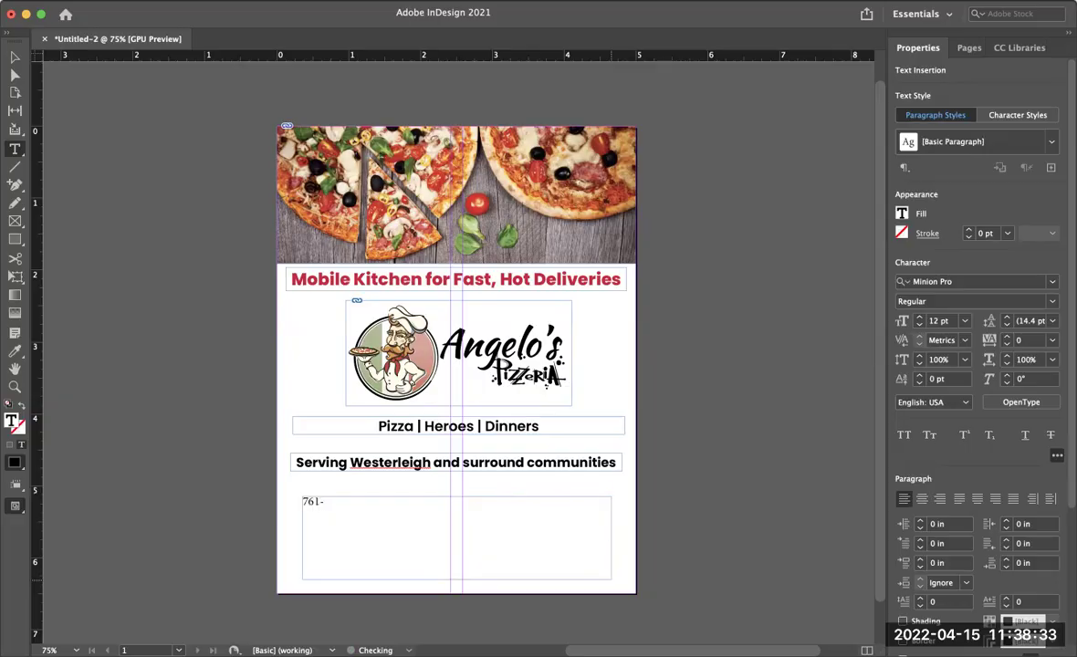
key(super+Tab)
key(super+Tab)
text(160)
Set the phone number in Poppins Black.
drag(350, 499, 298, 495)
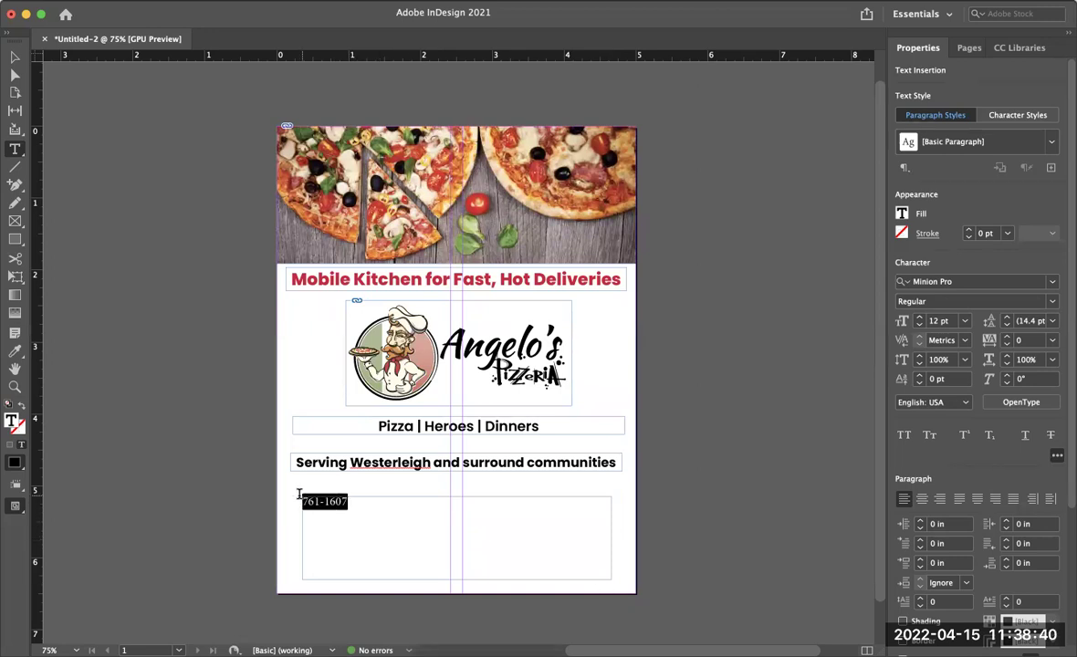
click(1052, 287)
scroll(790, 365, up, 20)
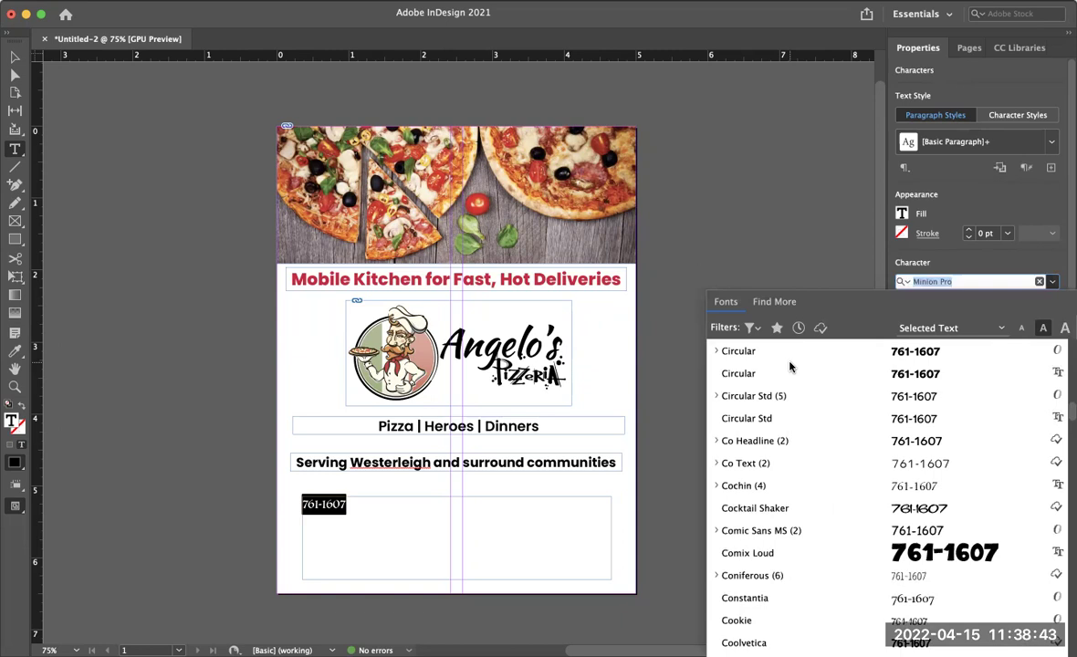
scroll(790, 366, up, 10)
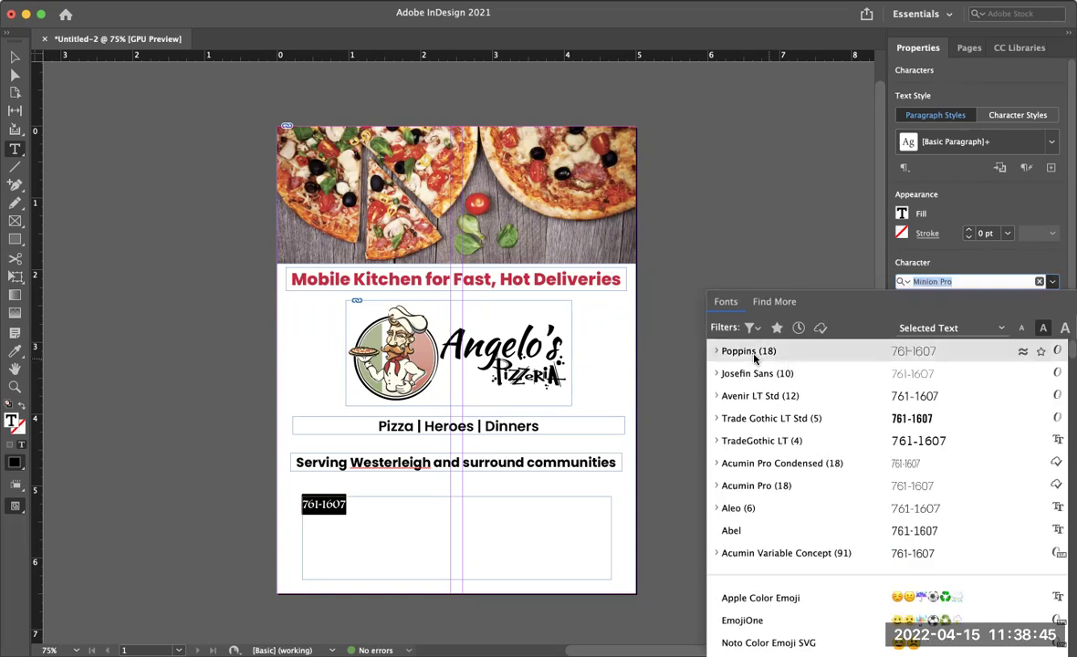
click(752, 352)
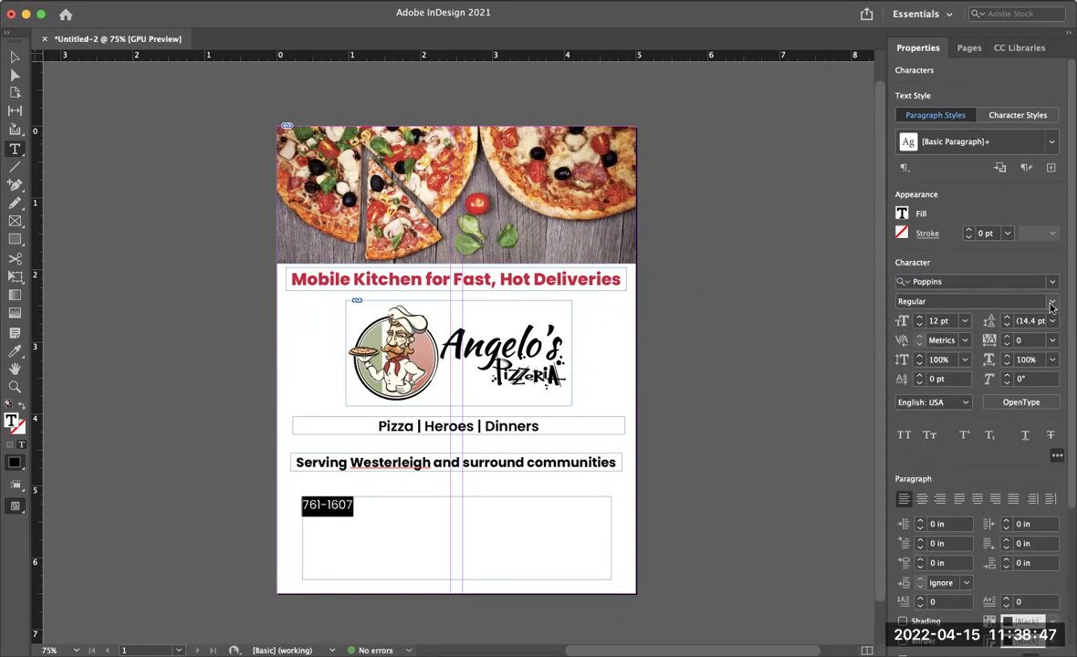
click(967, 301)
click(926, 568)
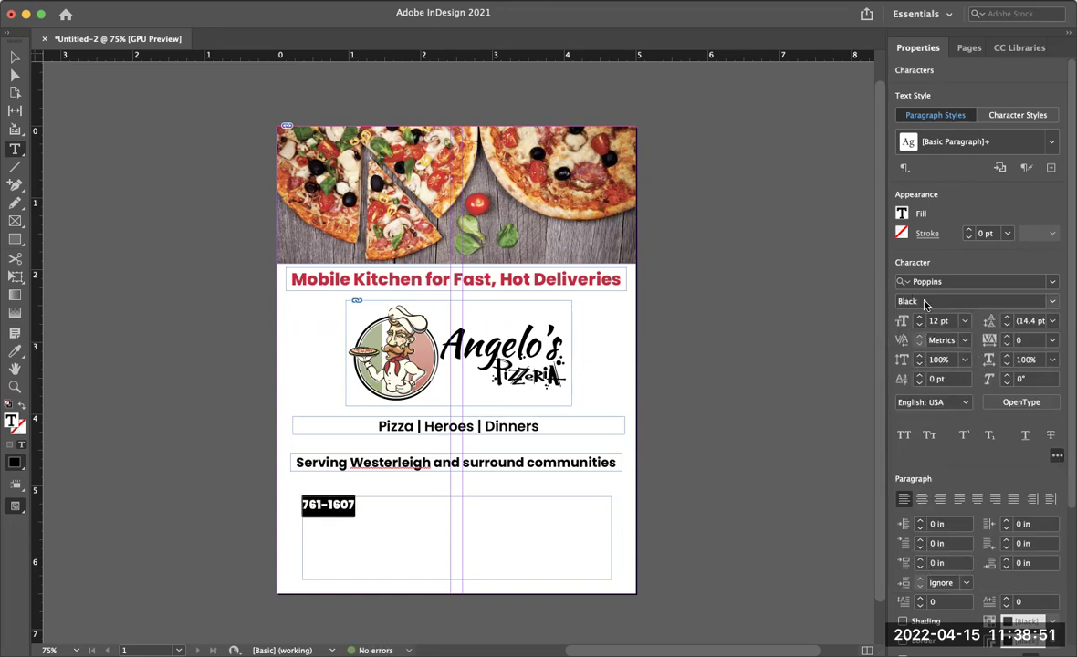
Try the phone number at 48 pt, settle on 36 pt, and center it in its frame.
click(964, 320)
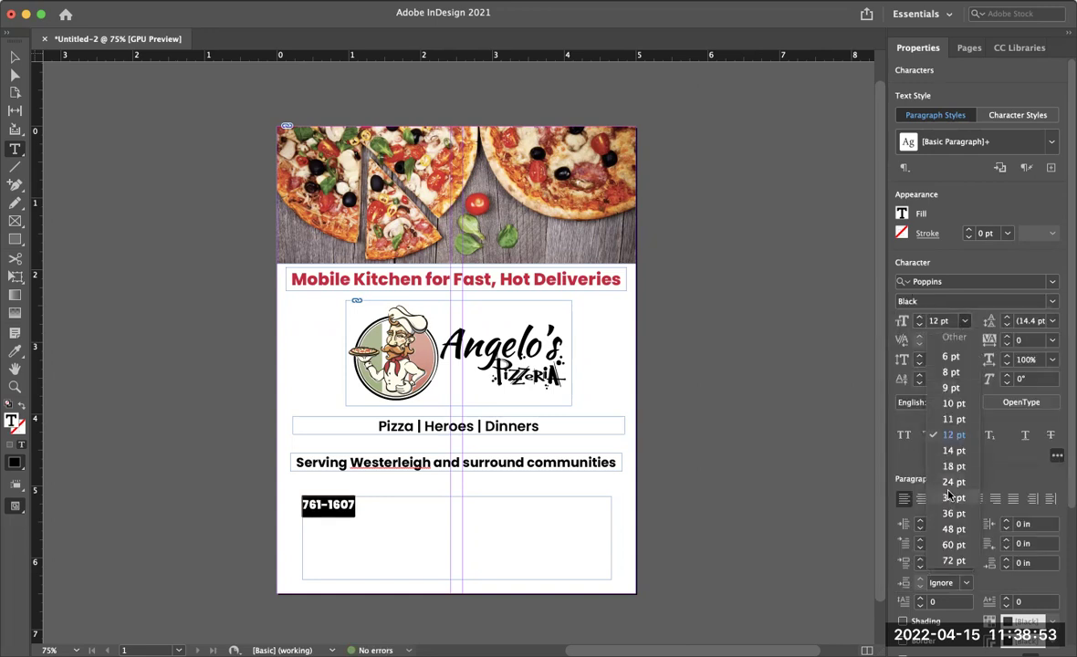
click(953, 529)
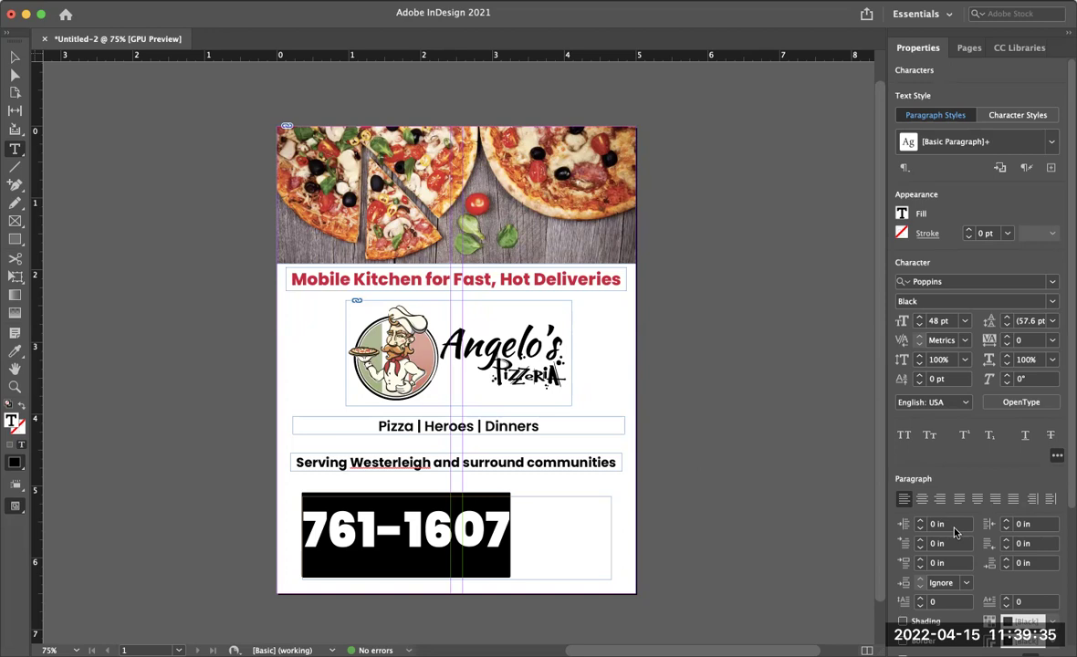
click(963, 320)
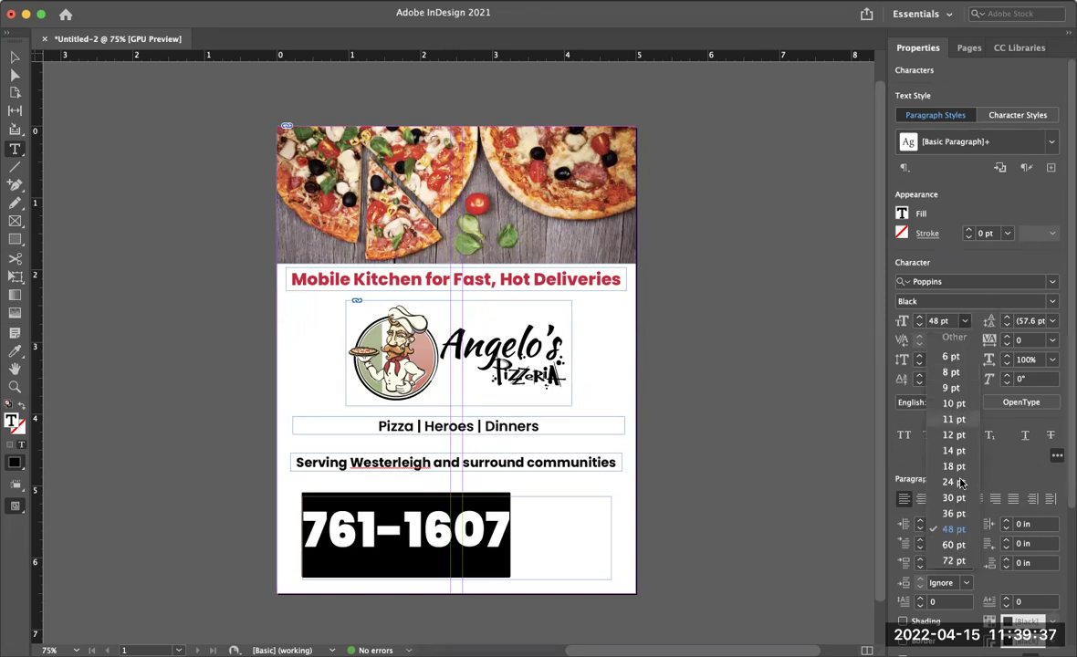
click(956, 514)
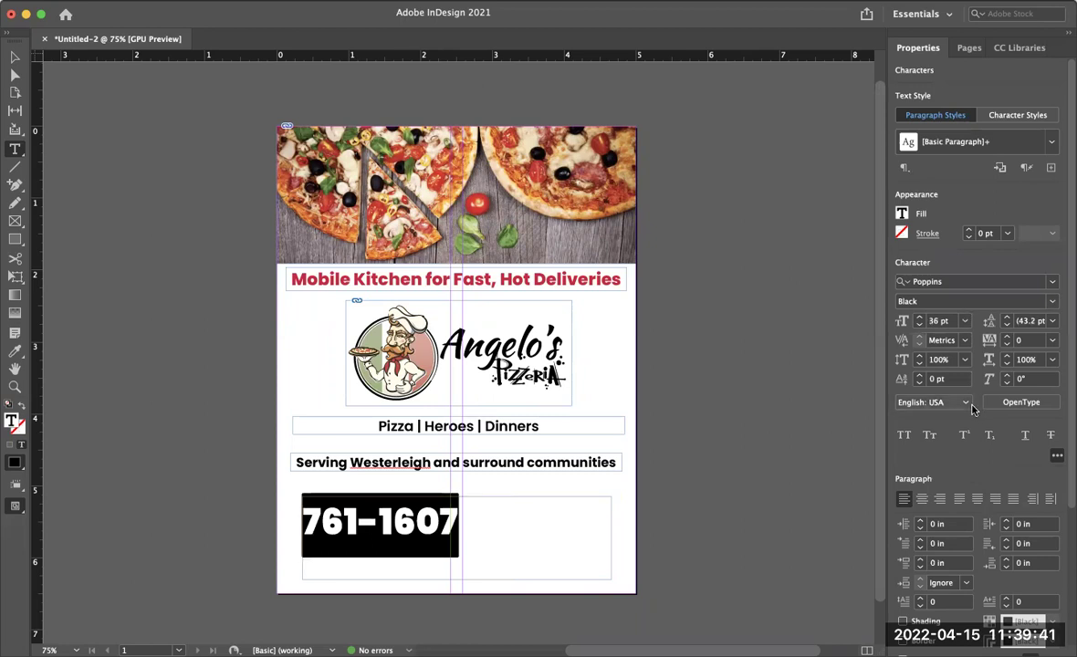
click(922, 500)
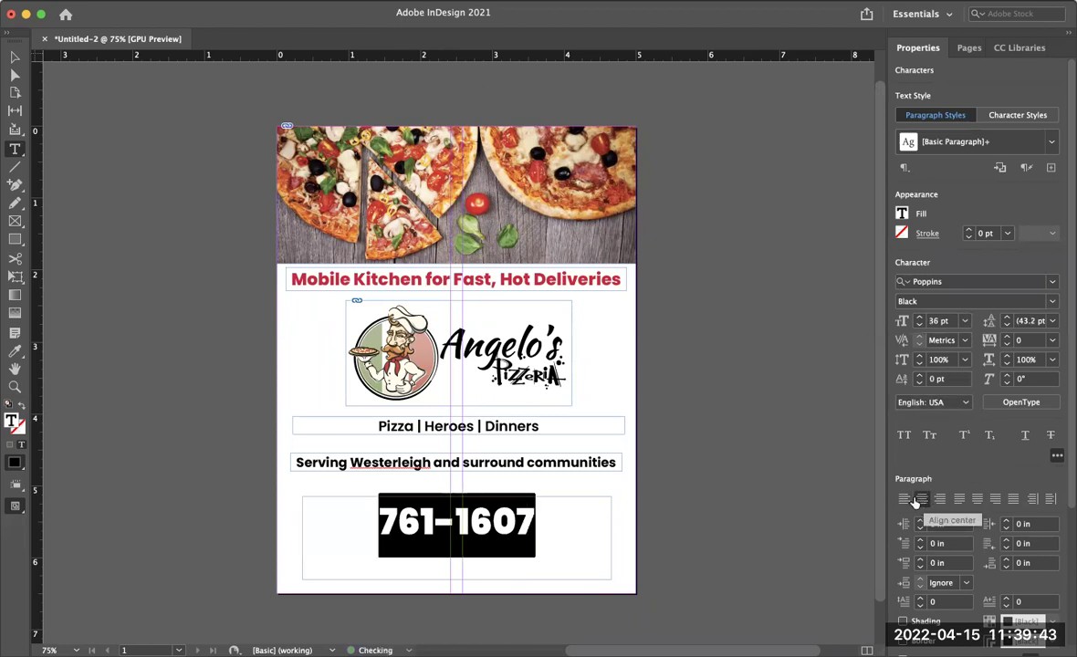
click(550, 522)
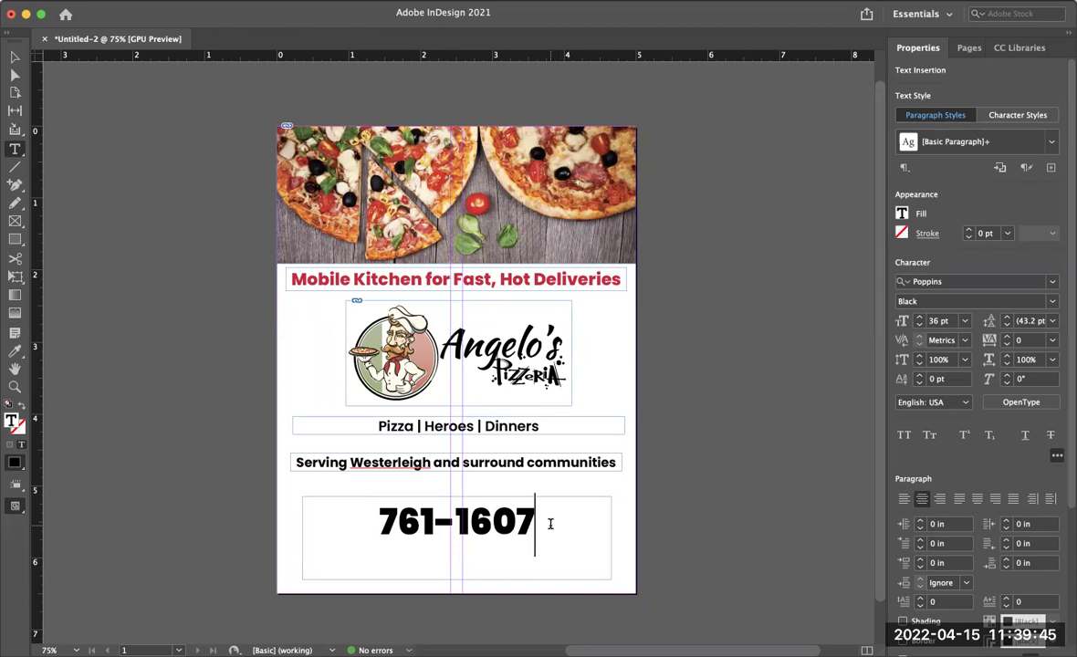
key(Return)
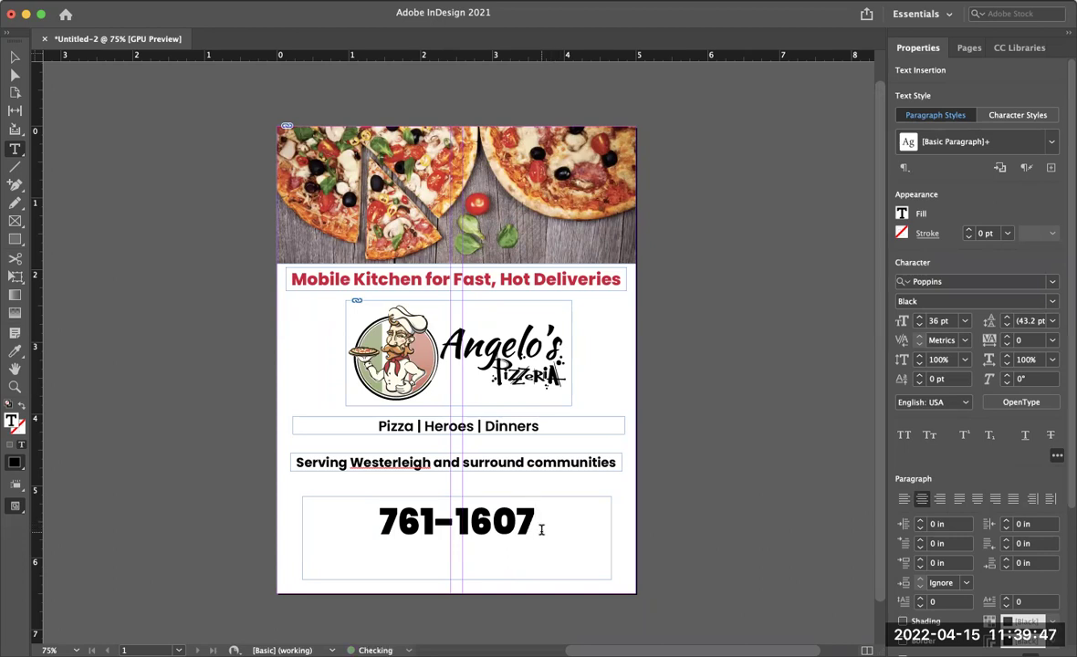
text(www.)
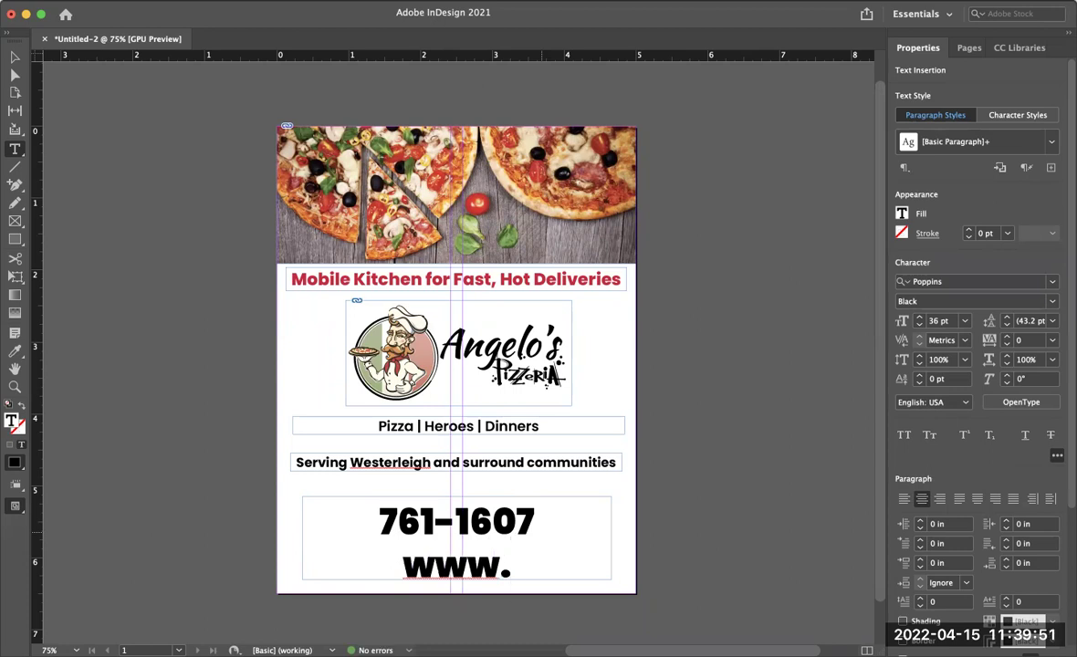
text(ange)
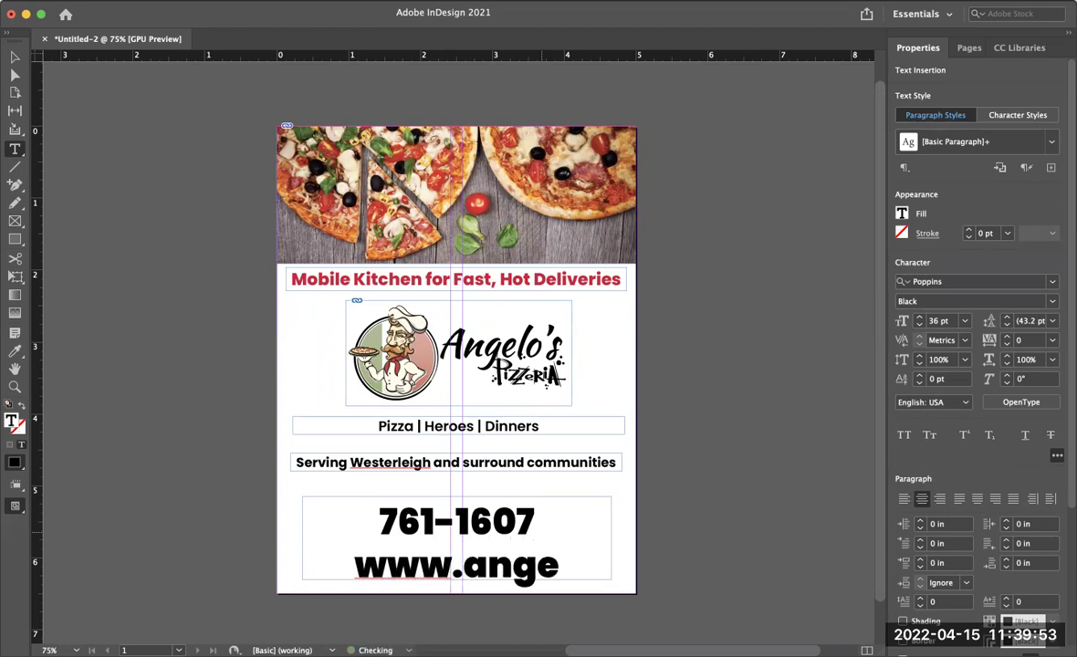
text(lospi)
key(BackSpace)
key(BackSpace)
key(BackSpace)
text(-)
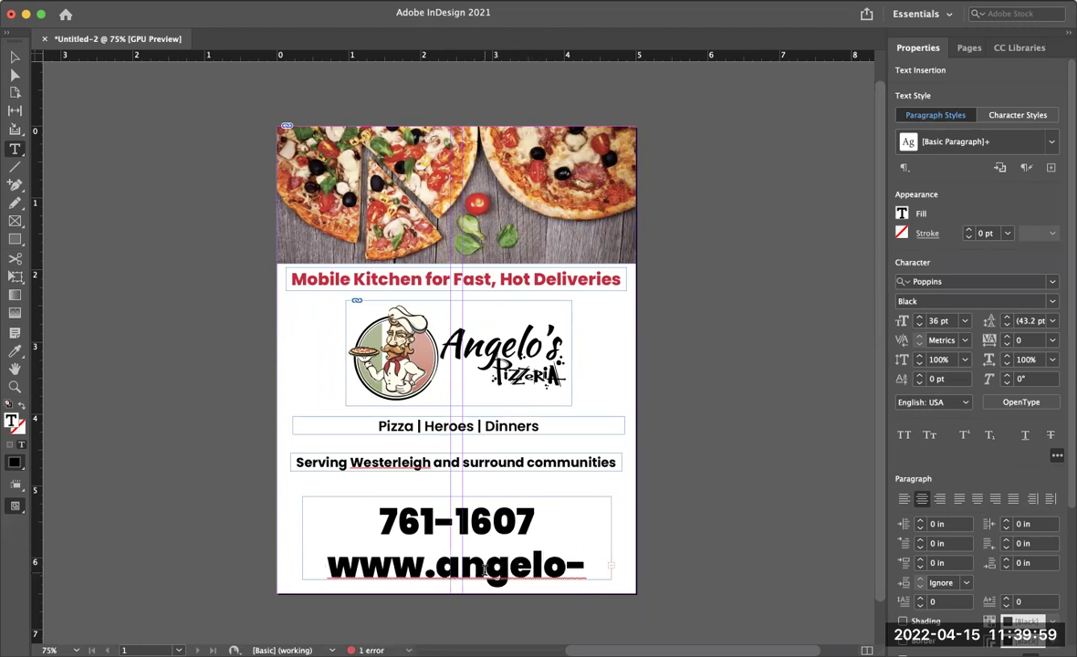
Widen the contact frame to about 6.84 in, starting at the page's left edge, to fit the web address on one line.
click(15, 57)
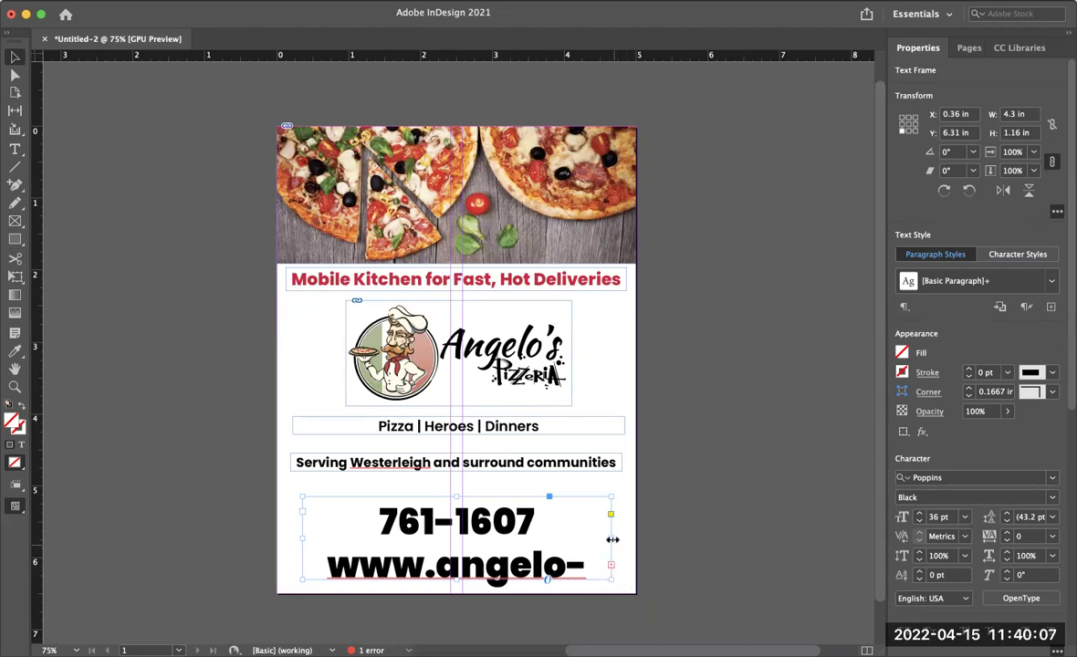
drag(610, 538, 635, 538)
drag(302, 539, 277, 536)
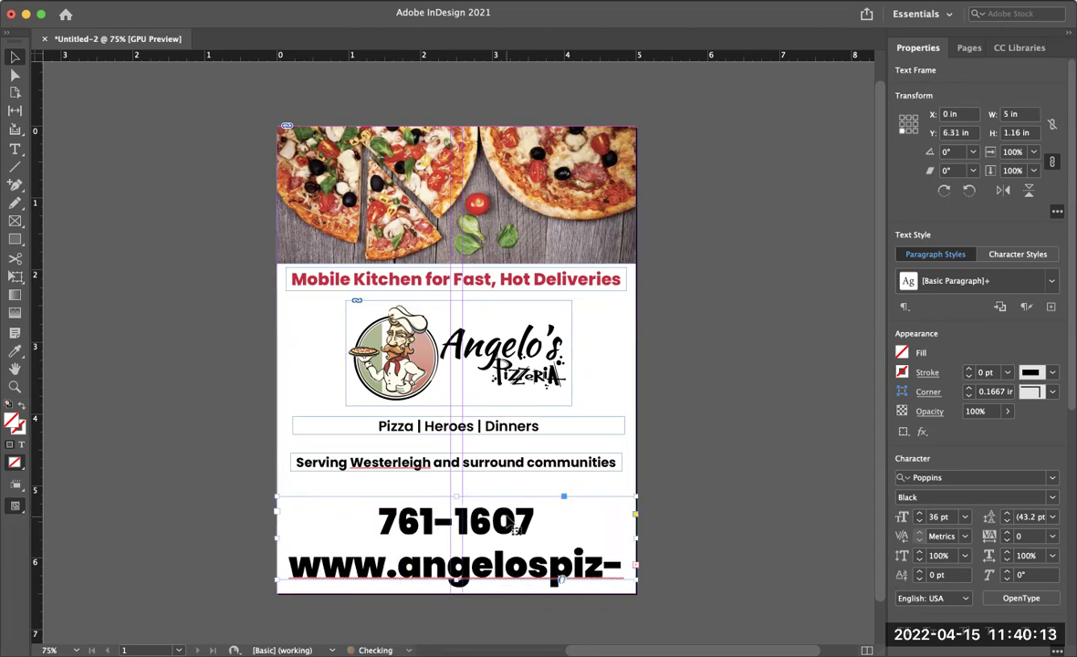
drag(634, 539, 766, 536)
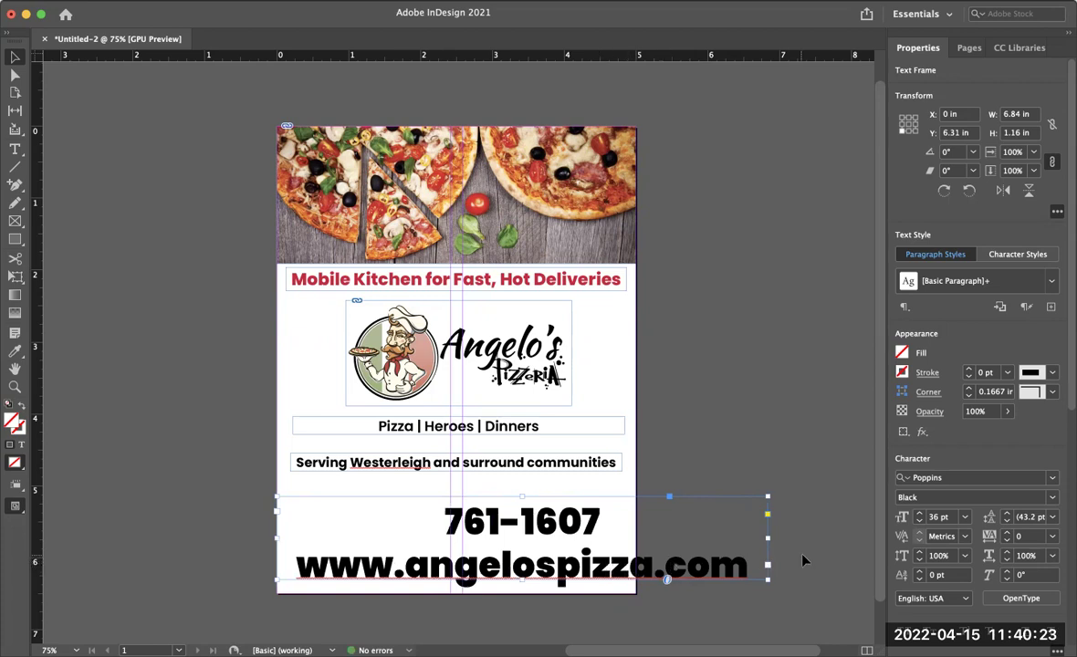
Reduce the web address line to 24 pt.
double_click(552, 569)
drag(639, 524, 748, 570)
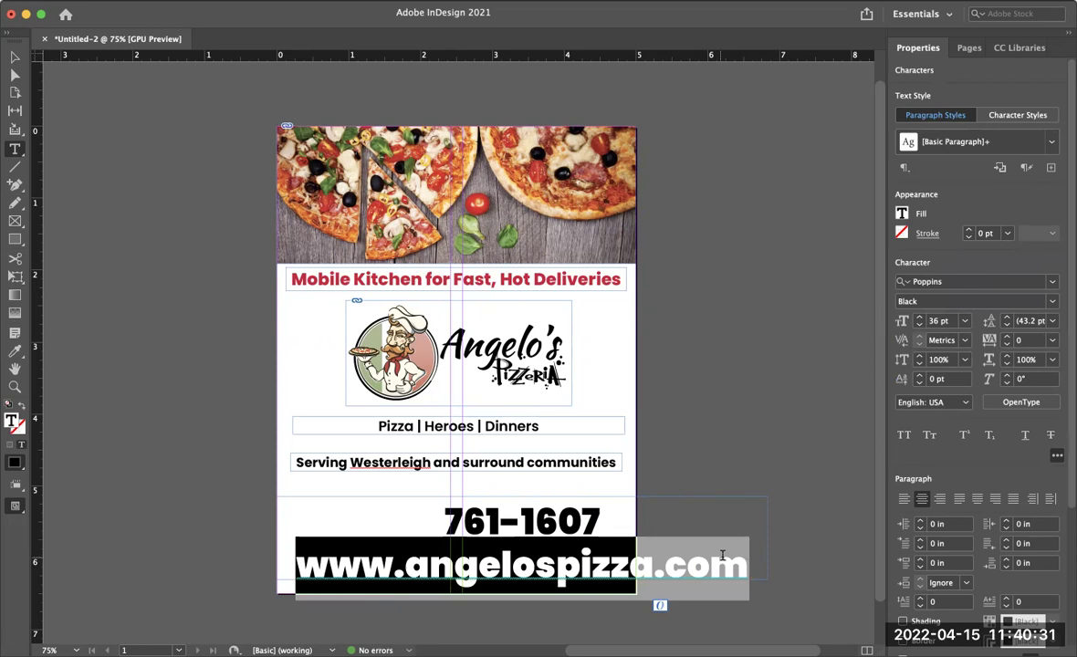
click(748, 568)
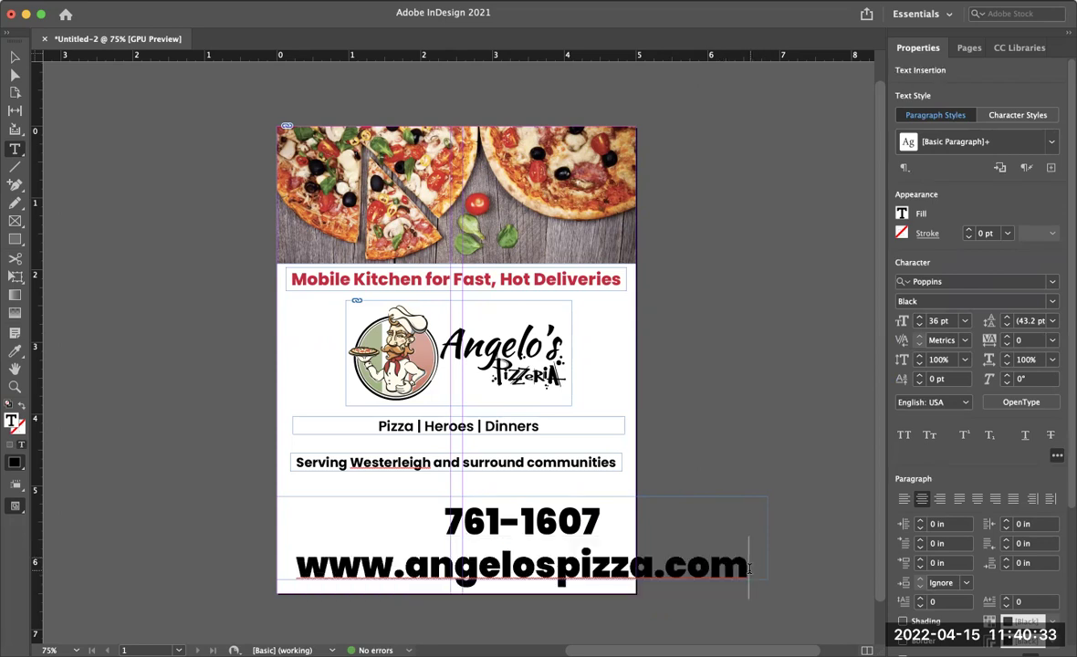
drag(748, 568, 298, 548)
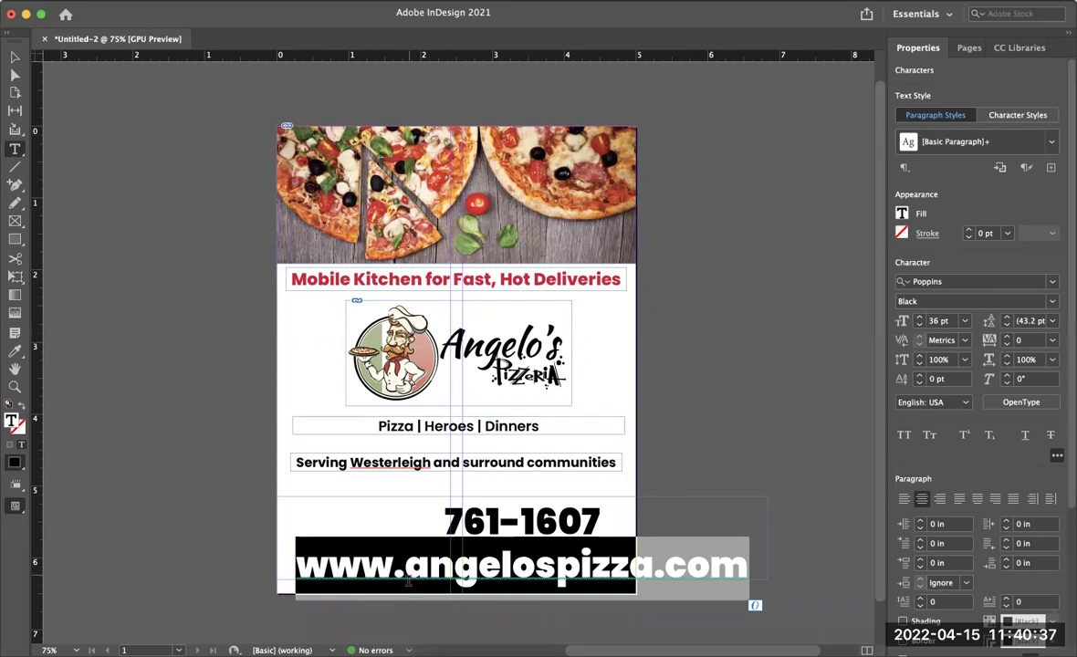
click(964, 320)
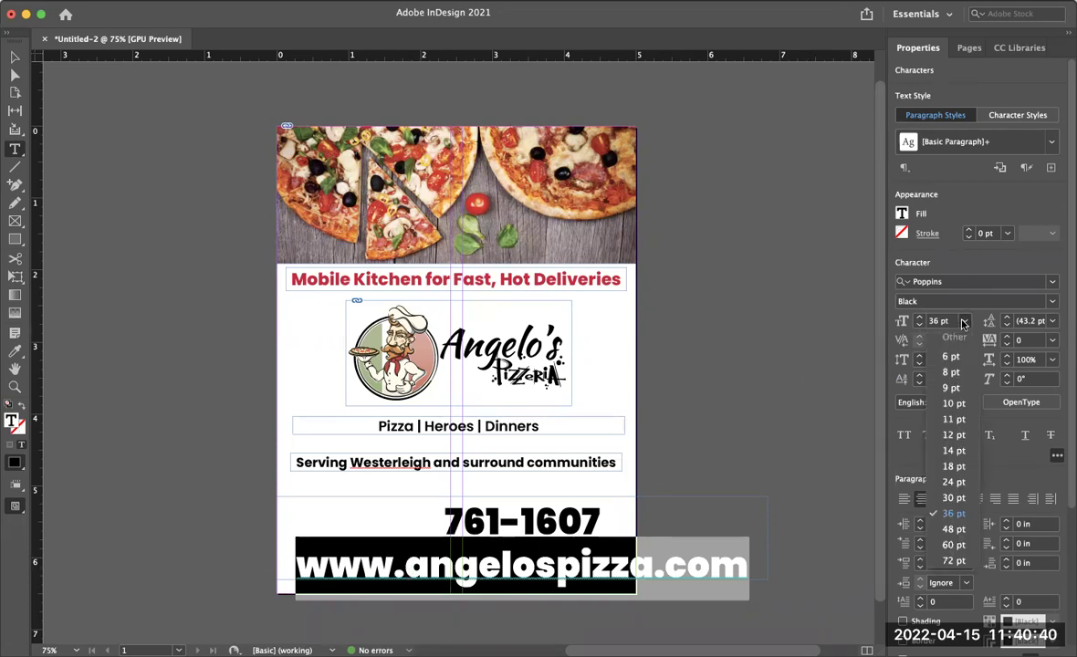
click(954, 481)
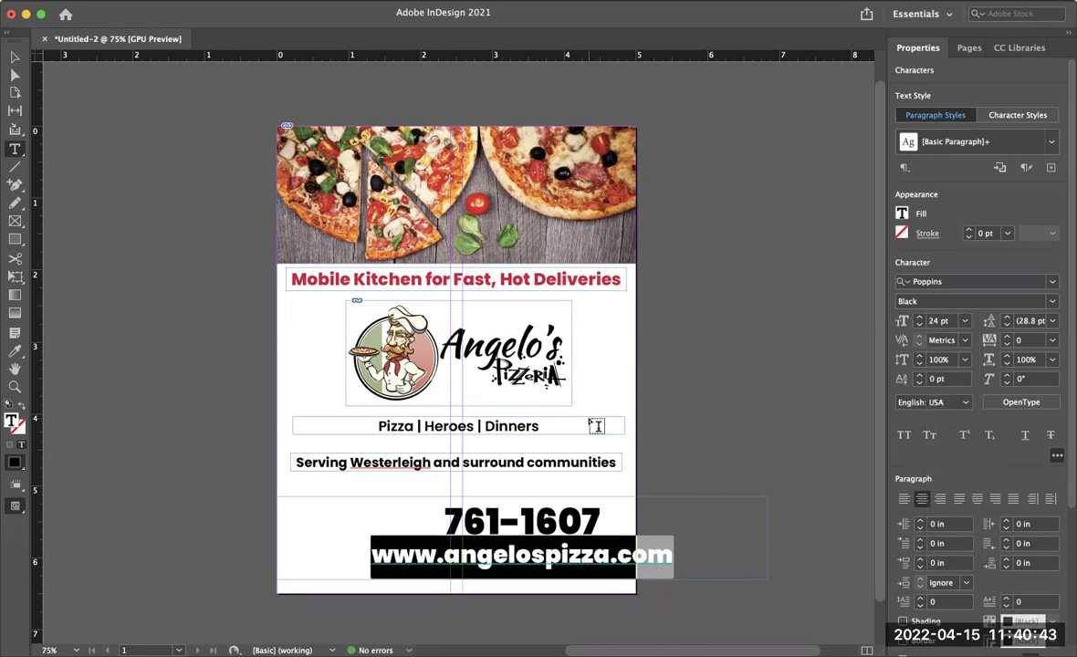
Narrow the contact frame to about 4.94 in to keep it within the page width.
click(14, 58)
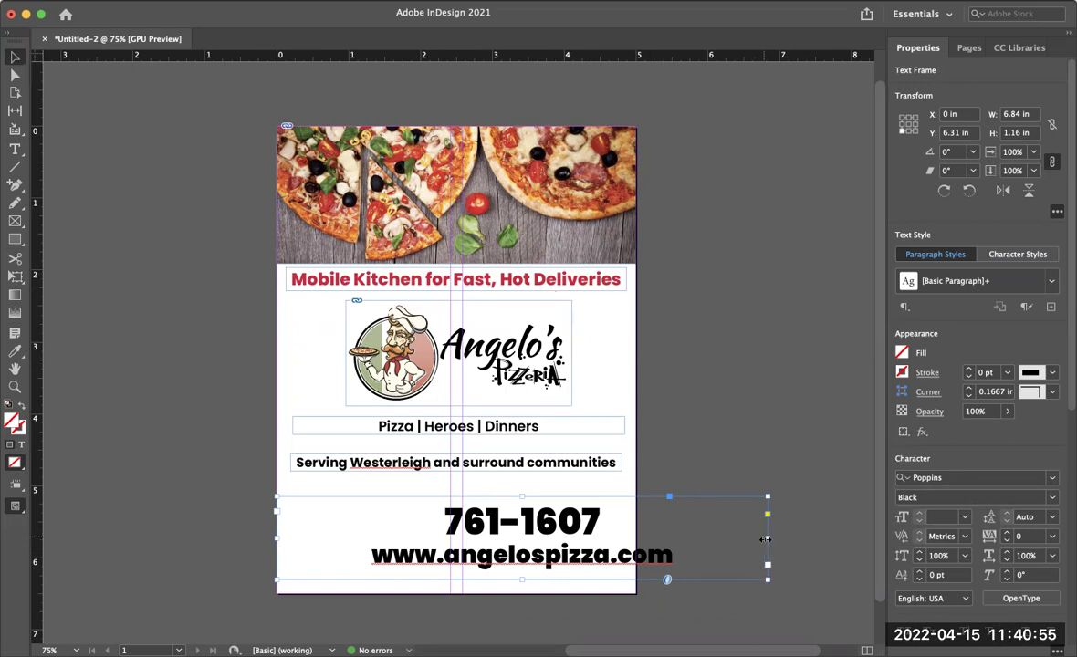
drag(768, 538, 631, 541)
click(630, 541)
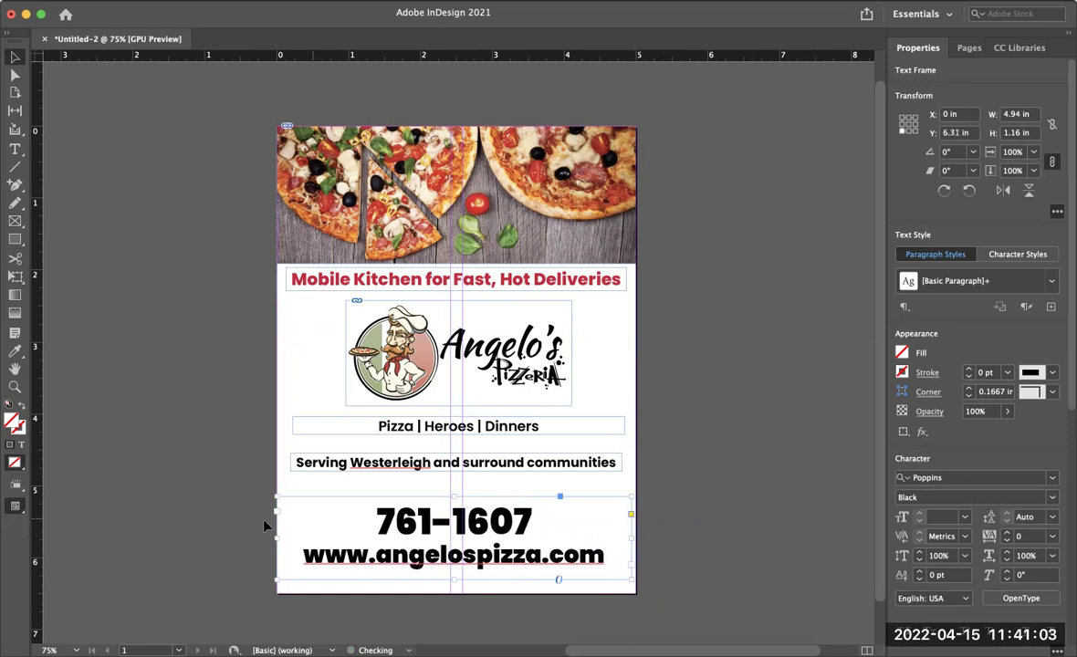
Trim the contact frame from its left edge to a width of 4.86 in and enlarge the web address to 26 pt.
drag(281, 538, 286, 538)
double_click(442, 553)
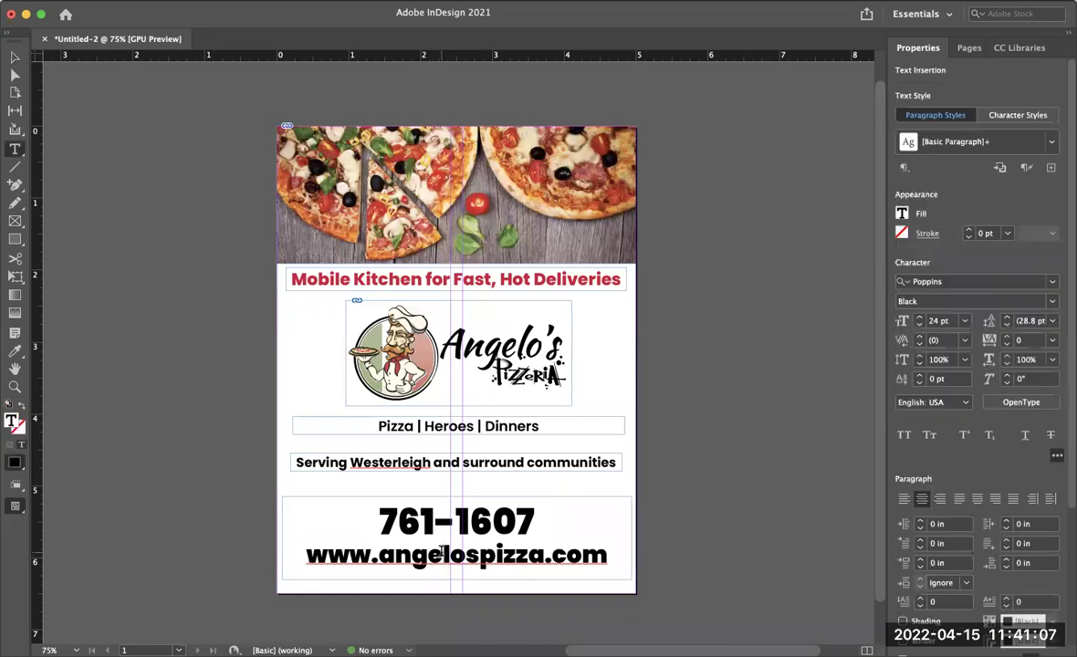
triple_click(442, 554)
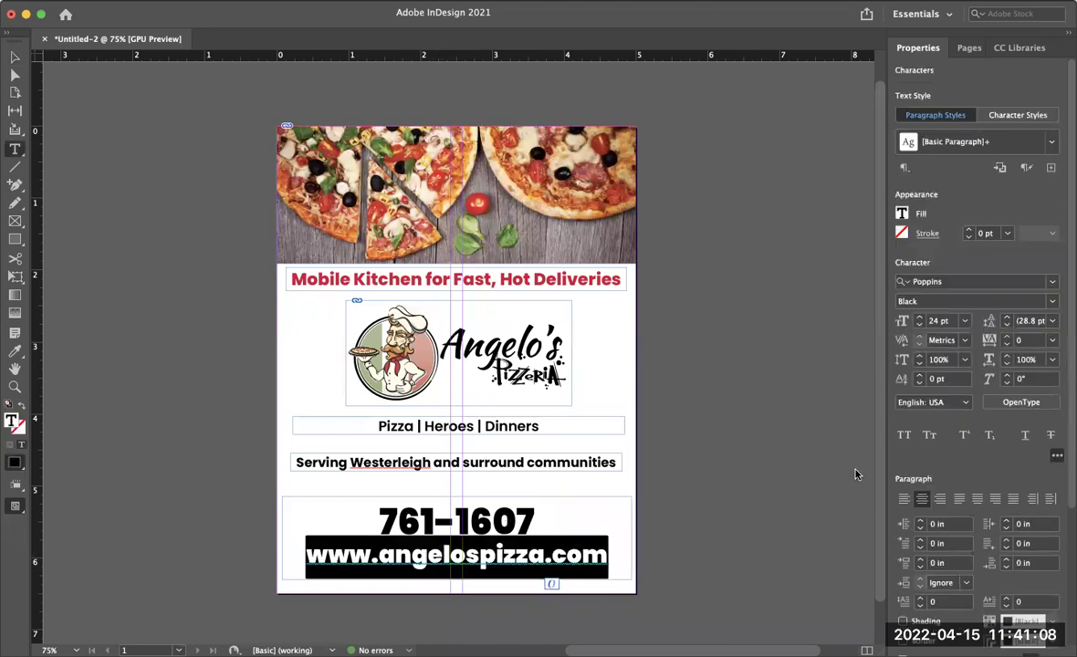
click(920, 317)
click(920, 318)
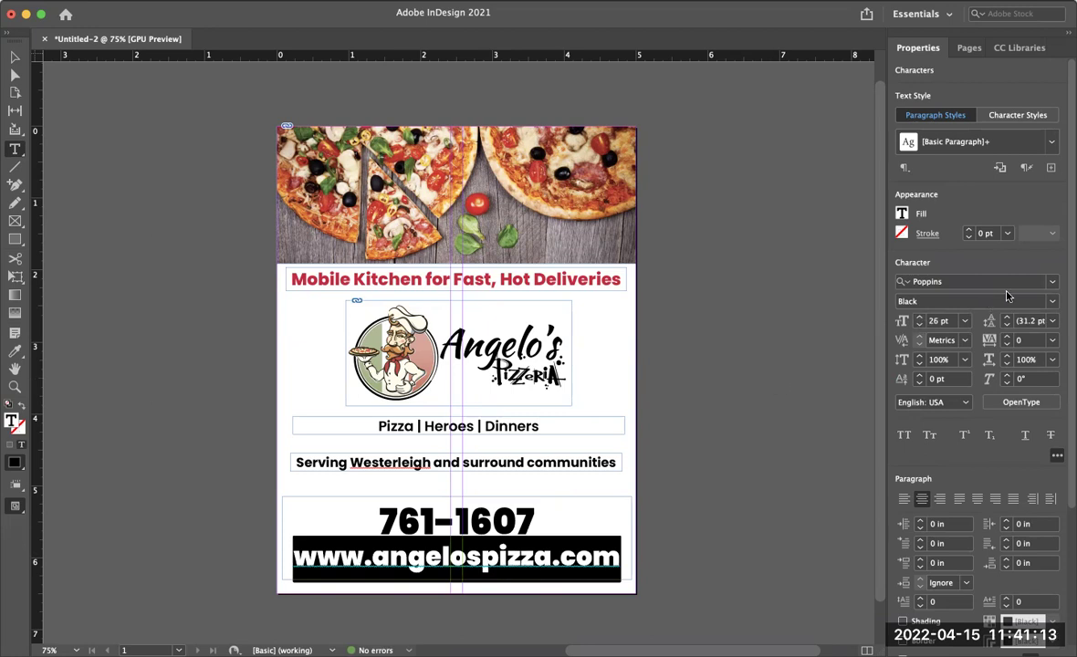
Color the web address text with the red C=15 M=100 swatch.
click(902, 213)
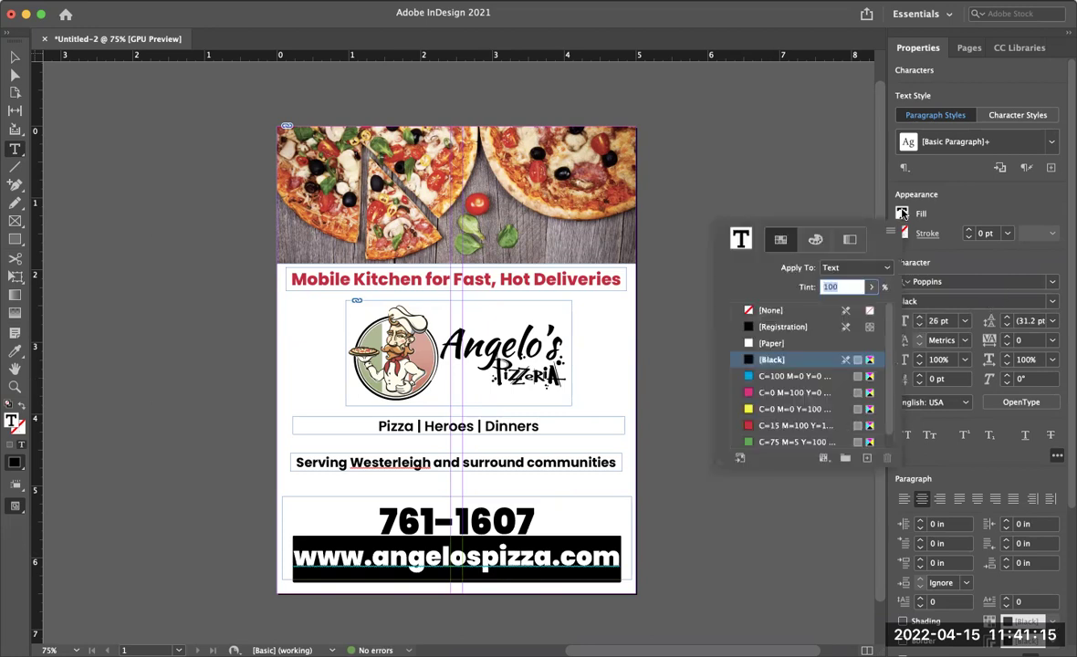
click(792, 425)
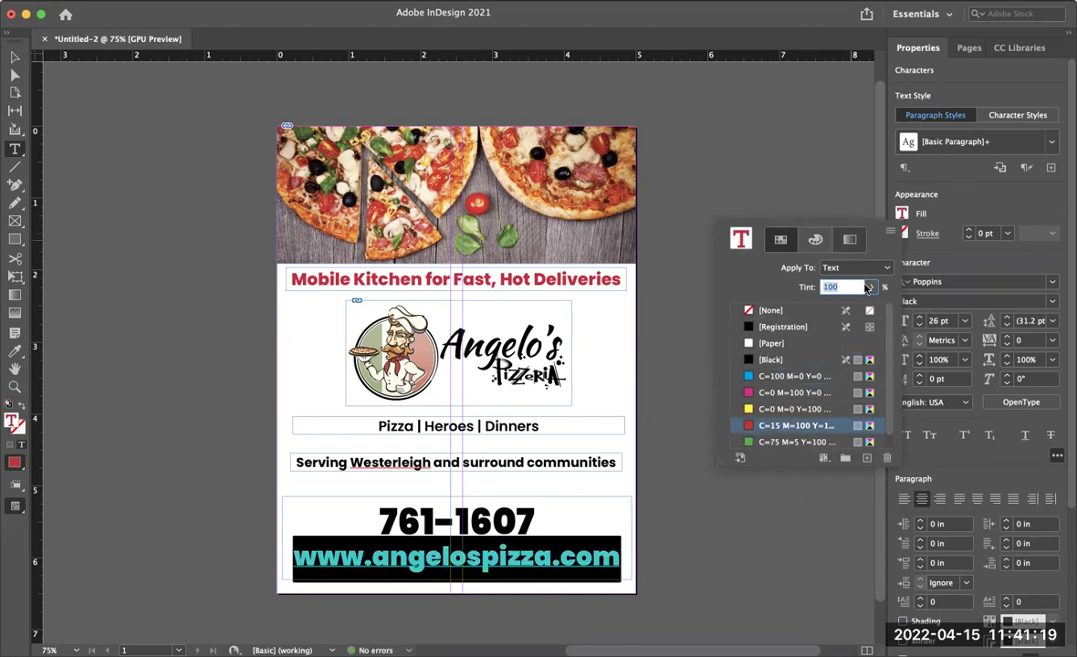
click(622, 554)
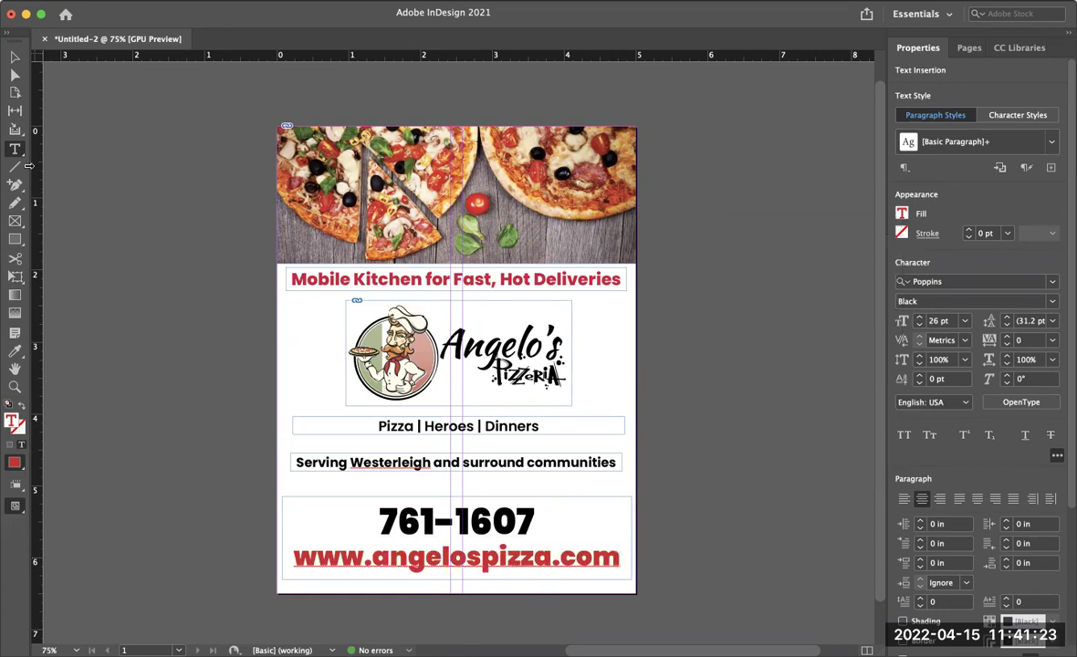
Move the "Serving Westerleigh" line down to Y 5.02 in, just above the contact frame.
click(14, 57)
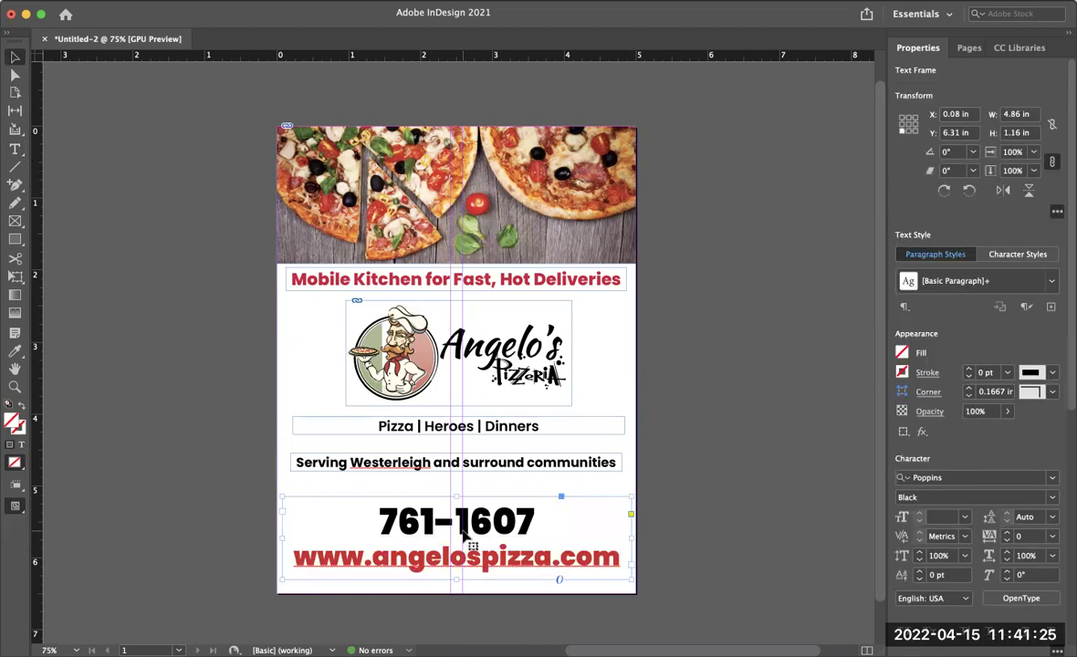
drag(504, 473, 501, 489)
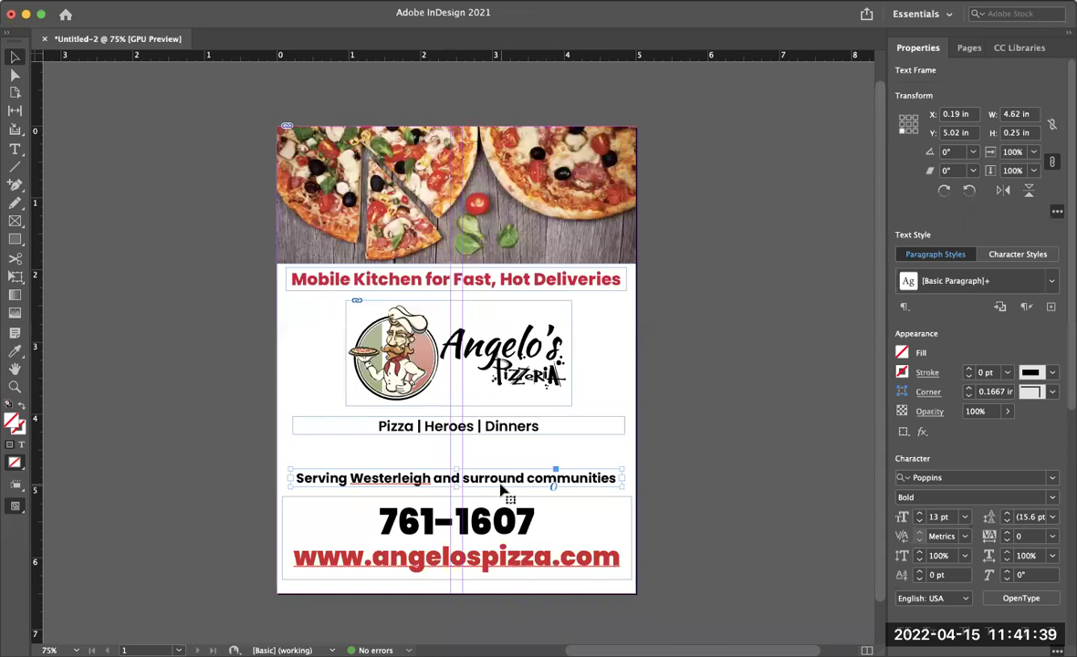
Enlarge the "Pizza | Heroes | Dinners" line to 17 pt and move its frame down to about Y 4.42 in.
double_click(499, 426)
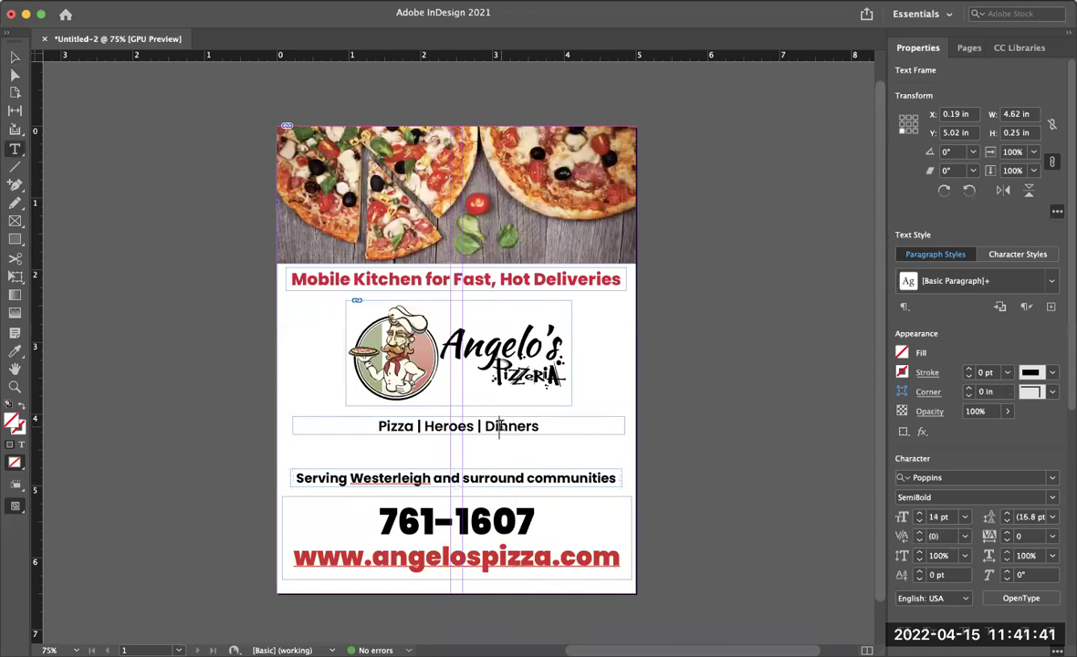
triple_click(499, 426)
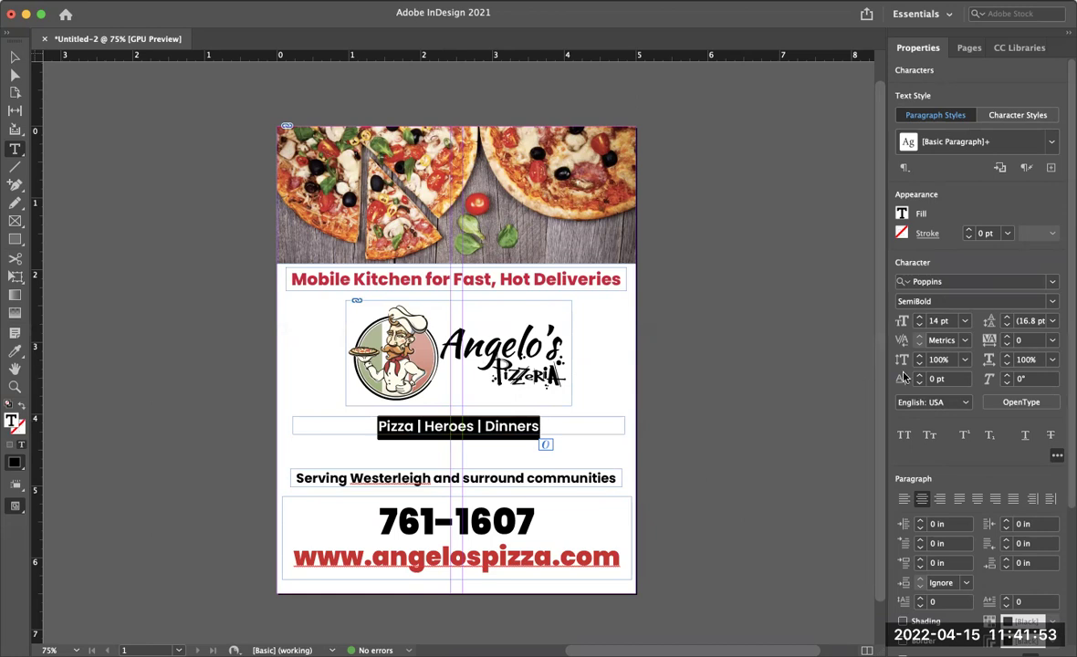
click(917, 317)
click(918, 317)
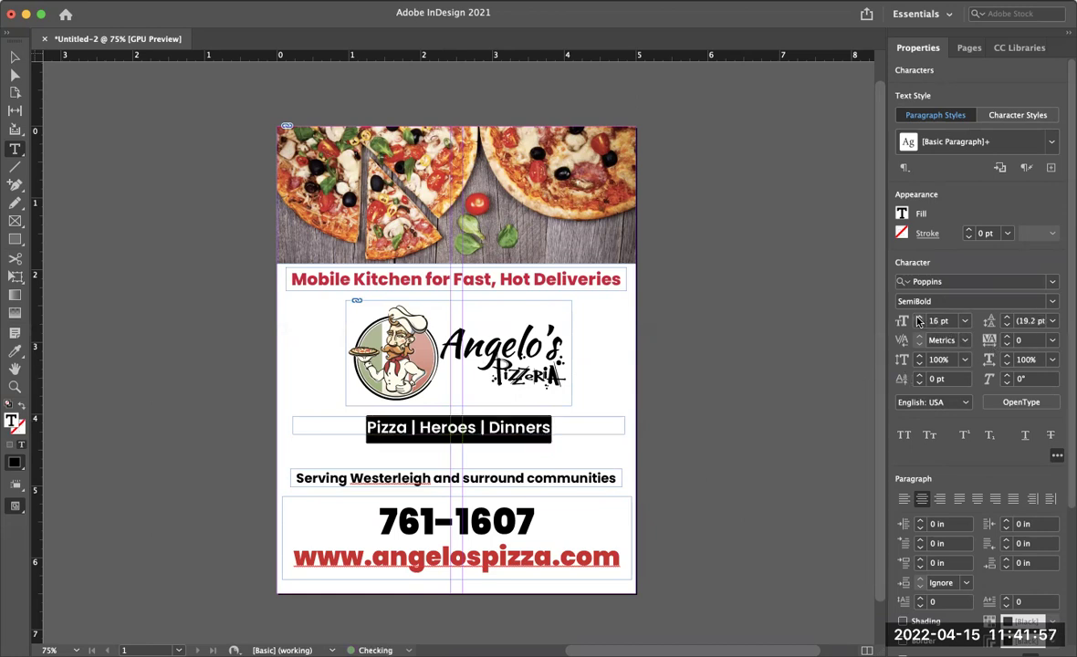
click(918, 318)
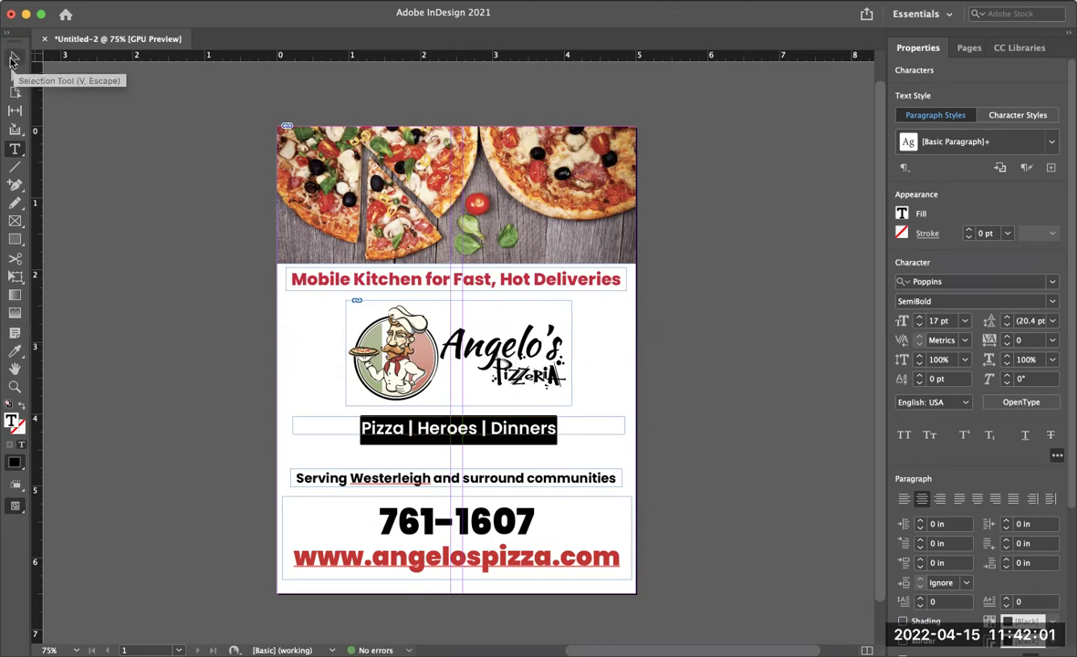
click(12, 60)
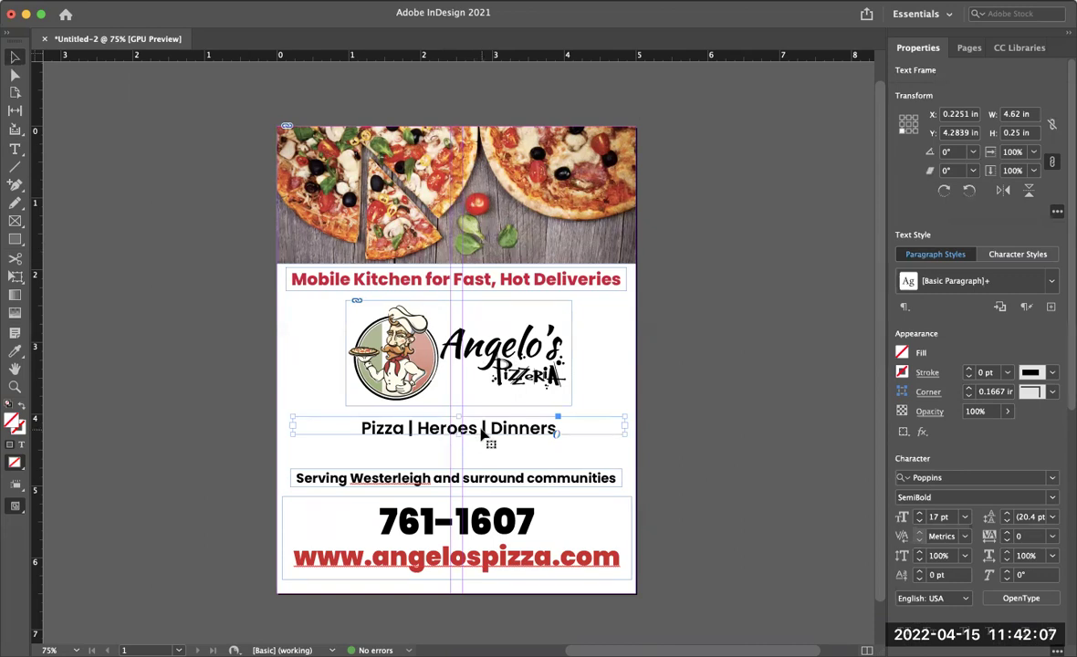
drag(482, 428, 482, 438)
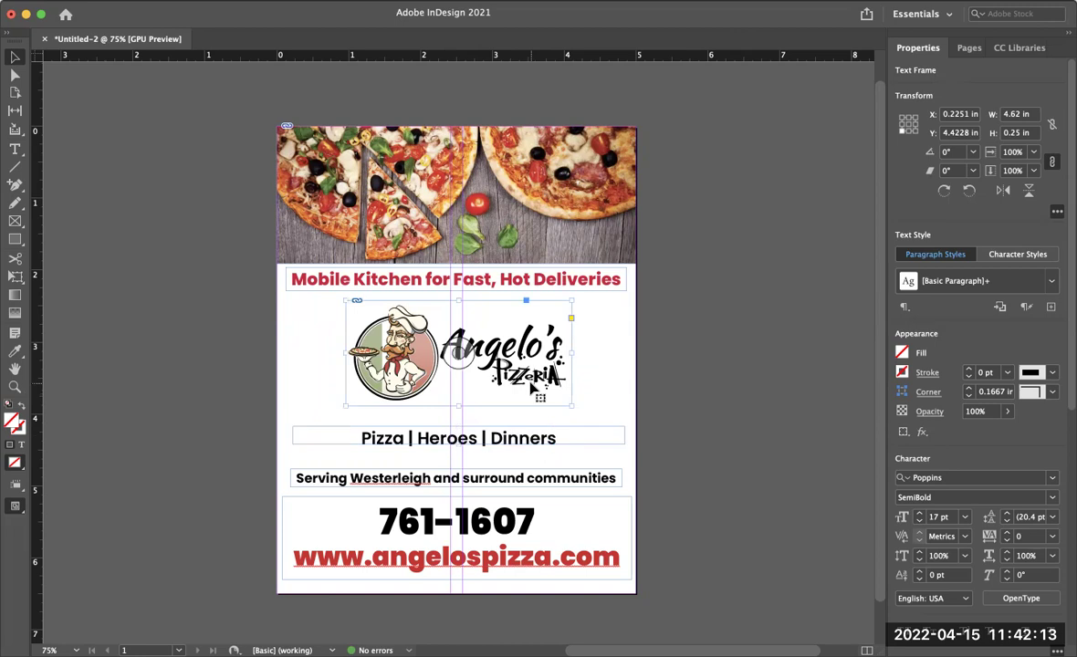
Nudge the Angelo's Pizzeria logo down to about Y 3.97 in, closer to the menu line.
click(532, 388)
key(Down)
key(Down)
key(Down)
key(Down)
key(Down)
key(Down)
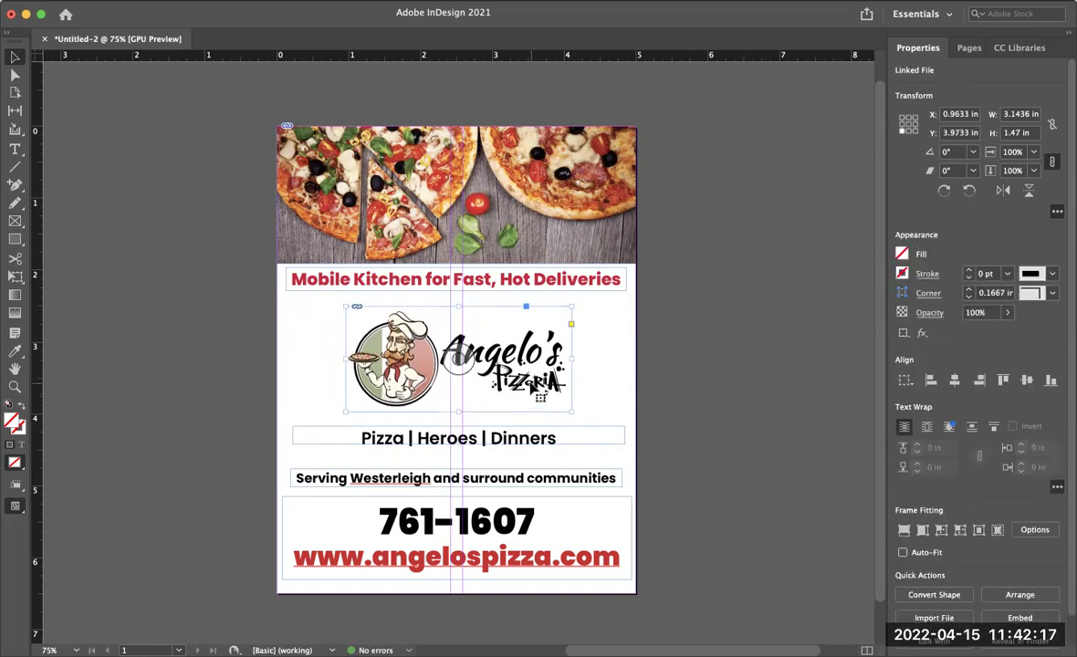
Nudge the phone and web address frame down to about Y 6.46 in, near the page's bottom edge.
click(499, 545)
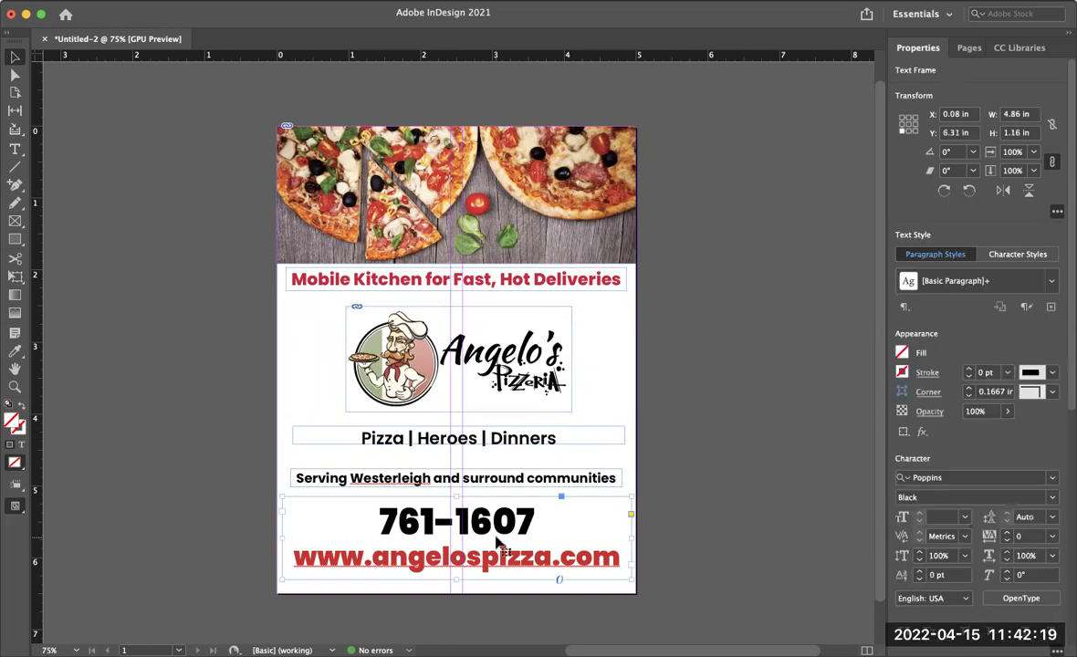
key(Down)
key(Down)
key(Down)
key(Down)
key(Down)
key(Down)
key(Down)
key(Down)
key(Down)
key(Down)
key(Down)
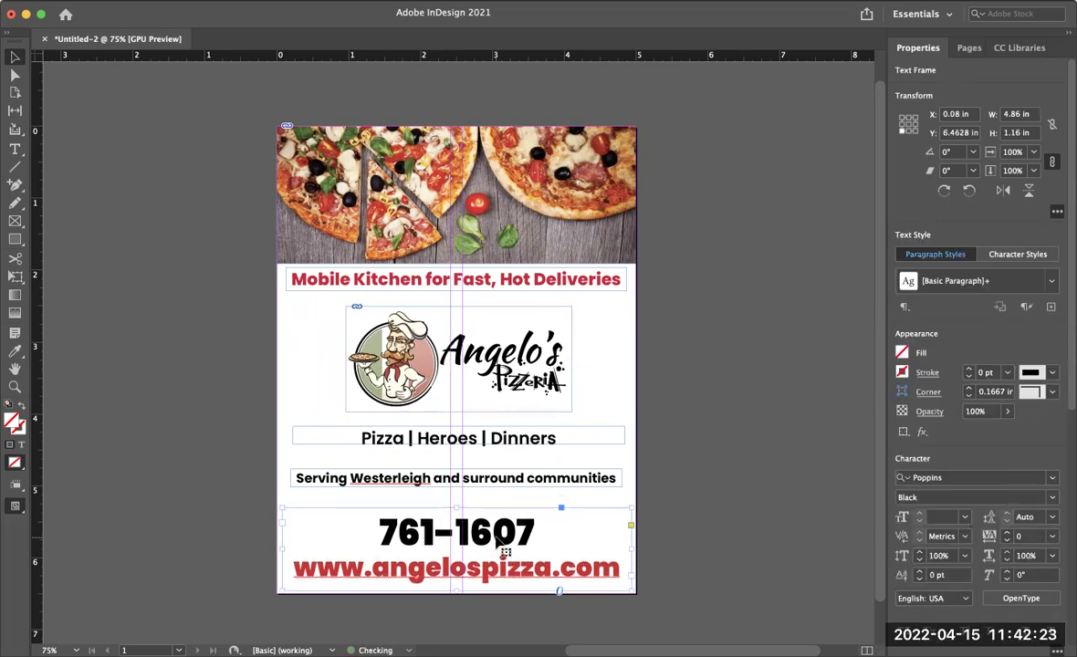
click(716, 503)
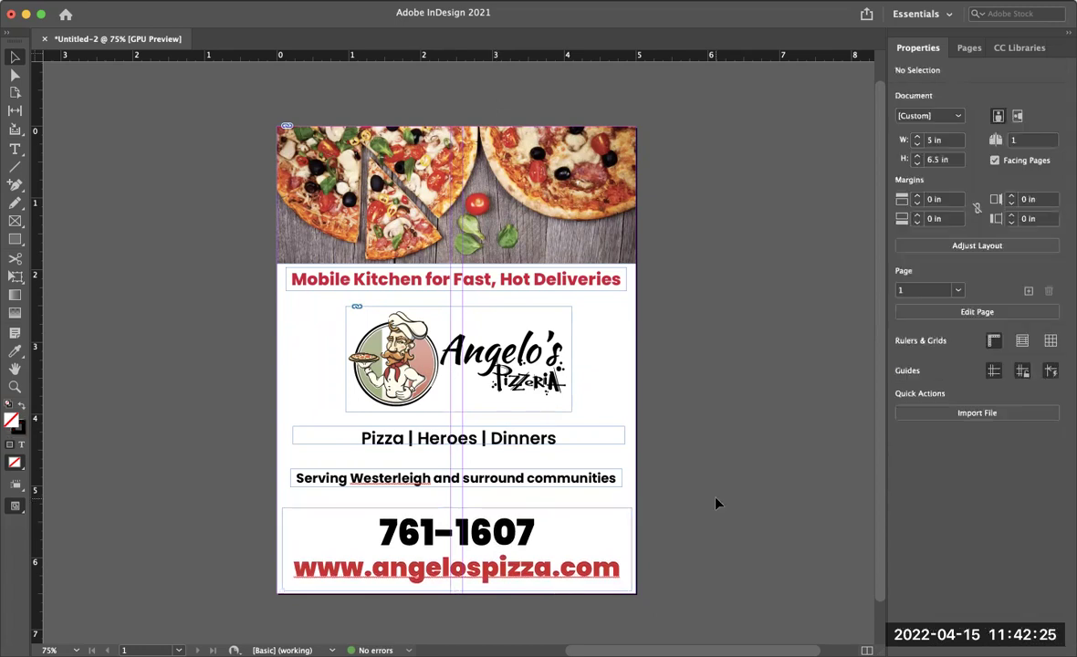
Check the original ad in the browser, and move the "Serving Westerleigh" line up to about Y 4.91 in.
key(super+Tab)
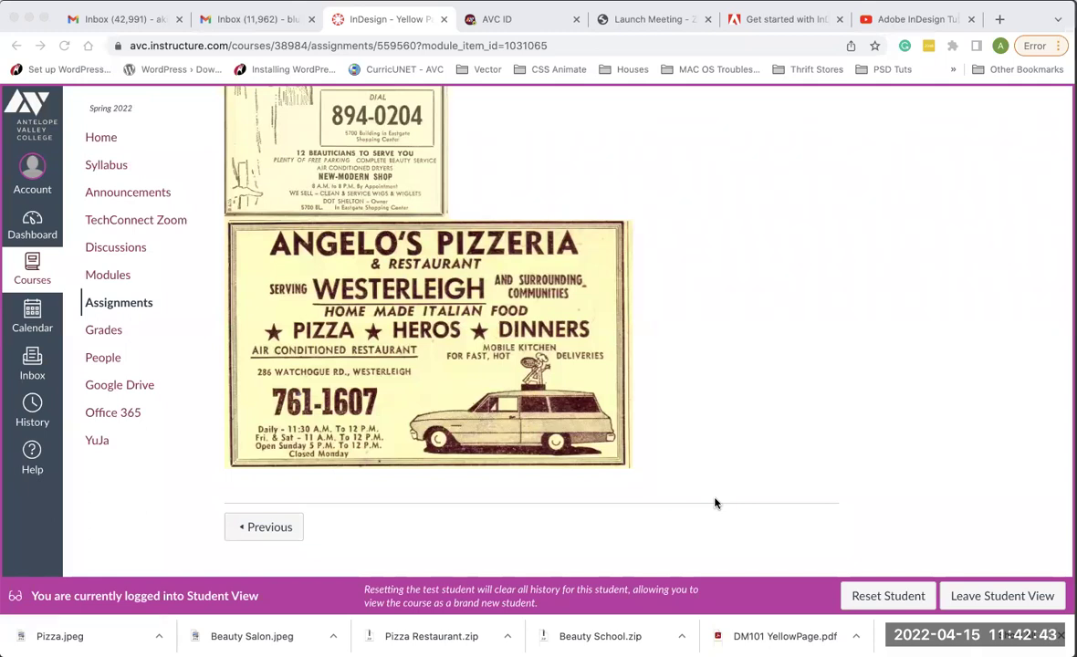
key(super+Tab)
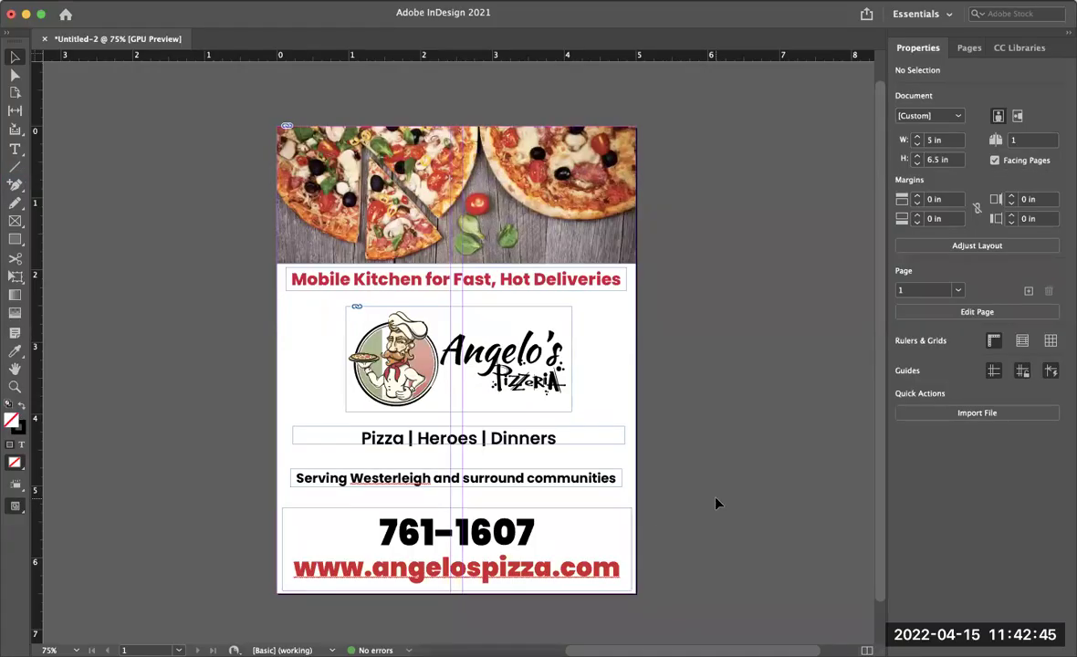
click(550, 478)
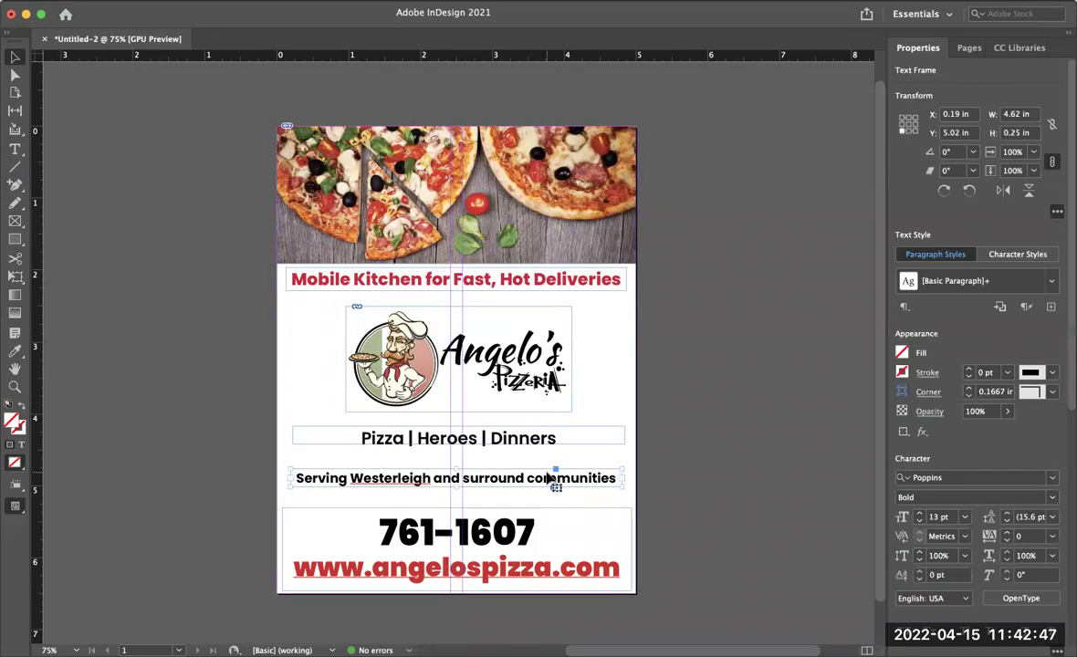
drag(550, 480, 551, 473)
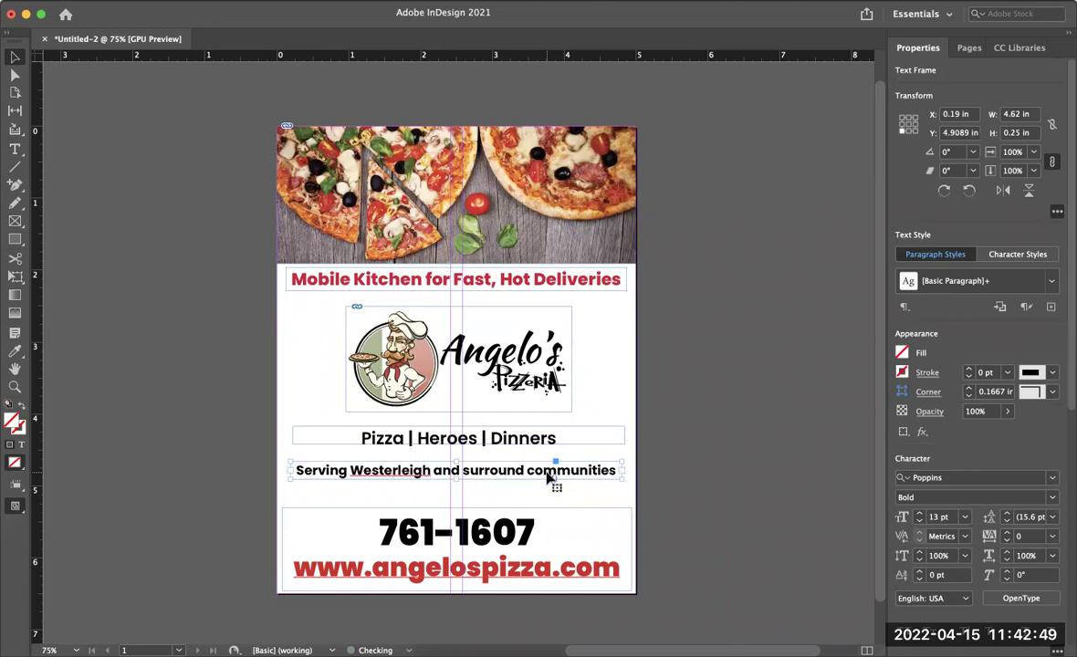
Add a wide text frame between the service line and the phone number, reading "Open Tuesday - Sunday".
click(14, 148)
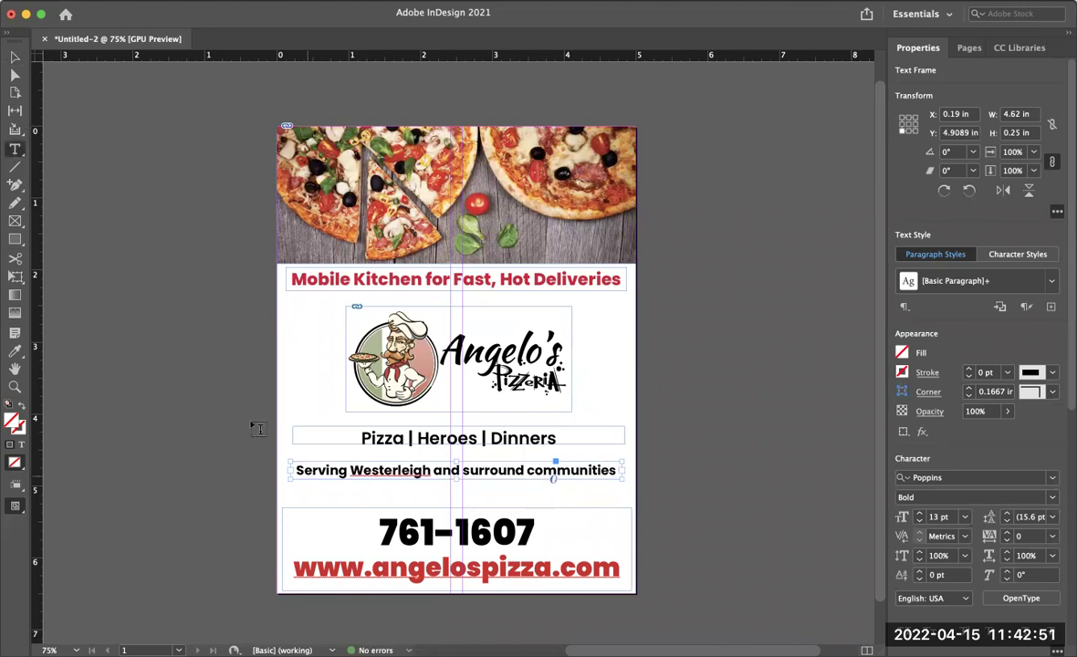
drag(298, 485, 618, 528)
text(Op)
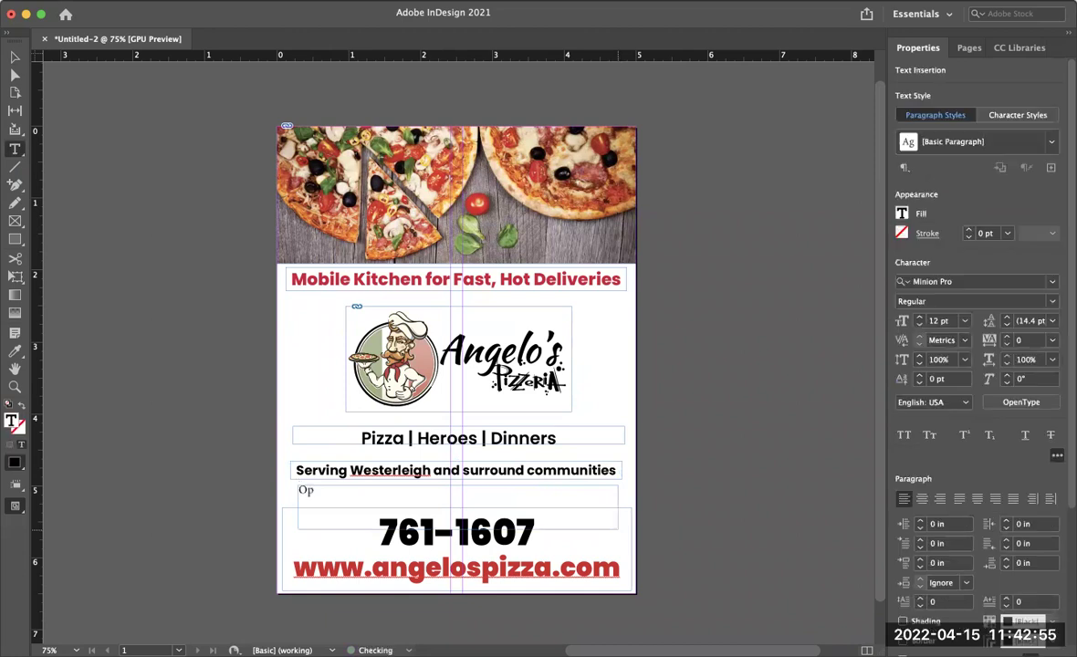
text(en Tuesday t)
key(BackSpace)
key(BackSpace)
text(- Sunday)
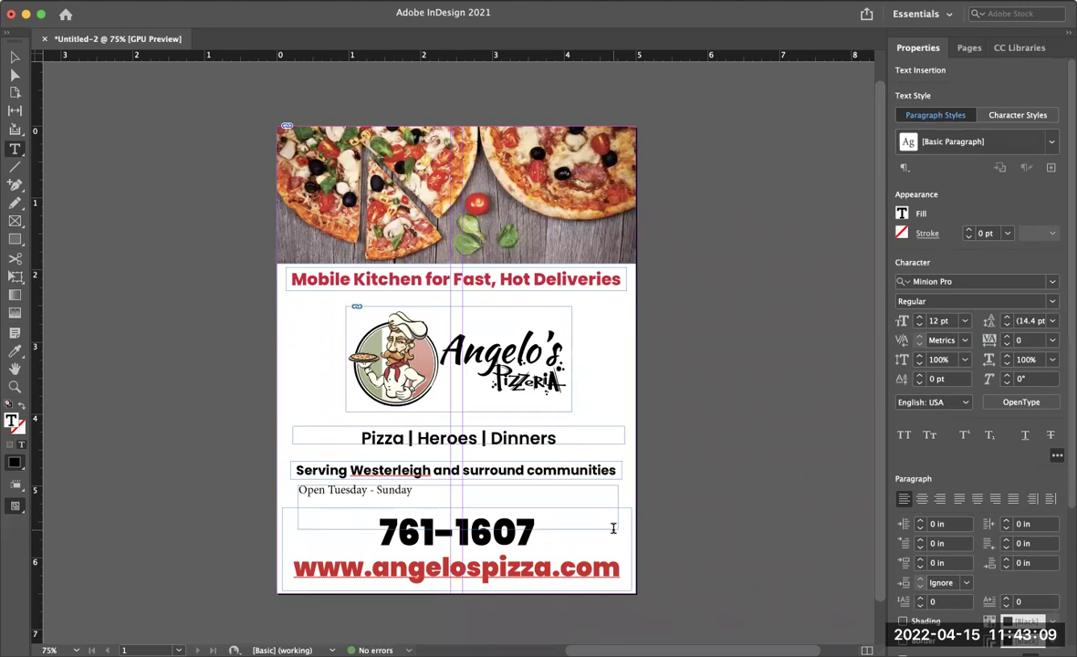
Look up the opening hours in the original ad in the browser and complete the hours line with "| 11:00 am - Midnight".
text( | No)
key(Escape)
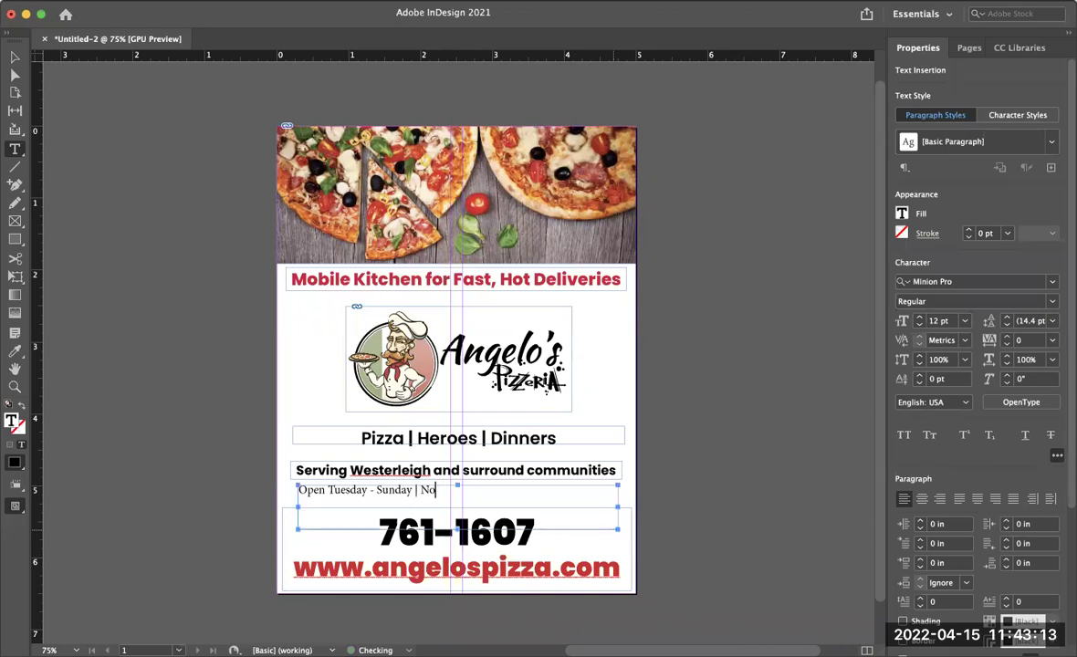
key(super+Tab)
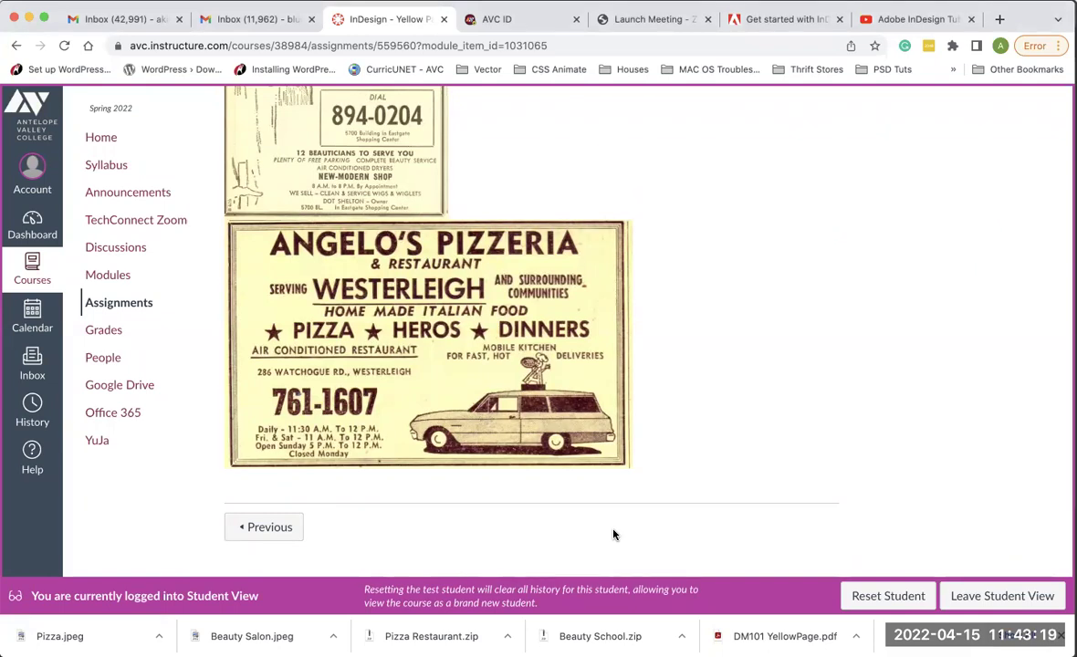
key(super+Tab)
key(BackSpace)
key(BackSpace)
key(BackSpace)
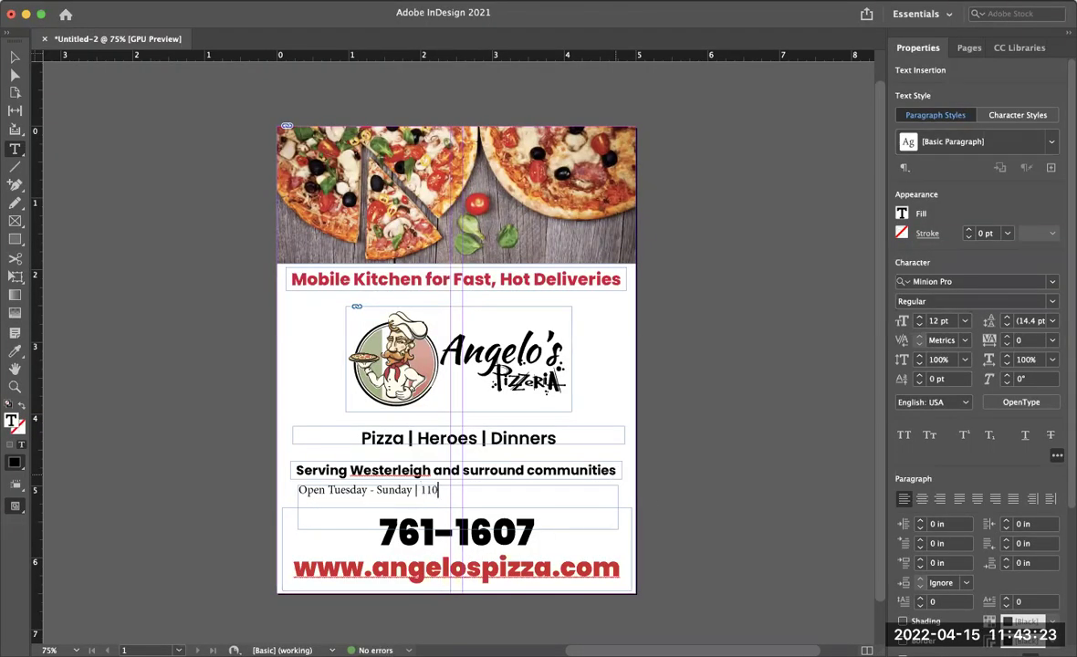
text(:00 am - Midnight)
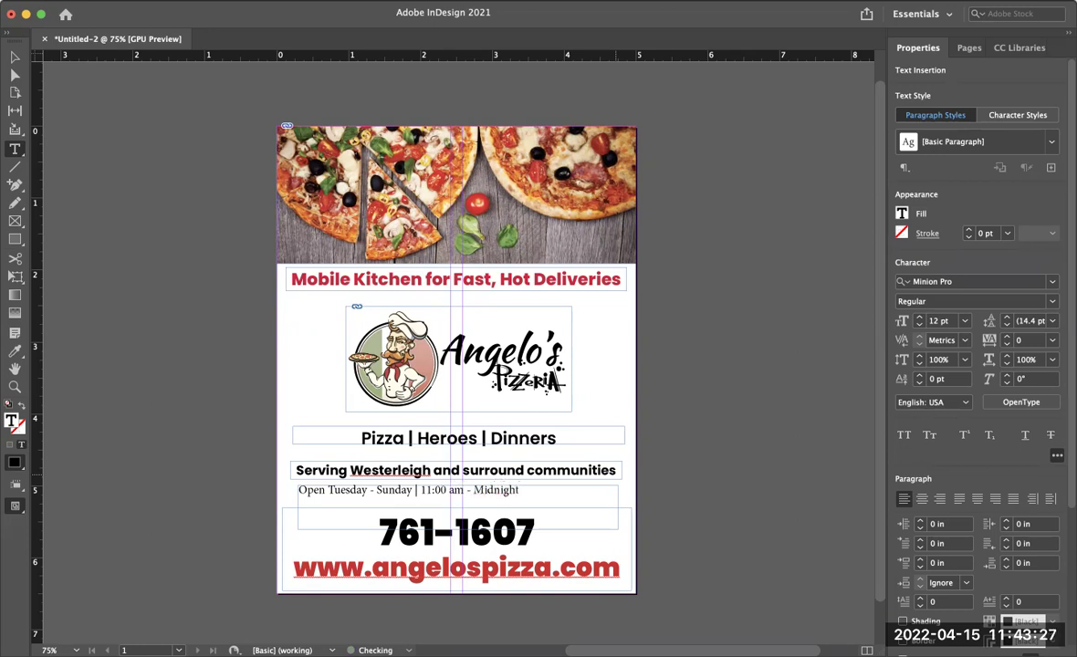
Set the whole opening-hours line in Poppins Medium and center it in its frame.
key(super+a)
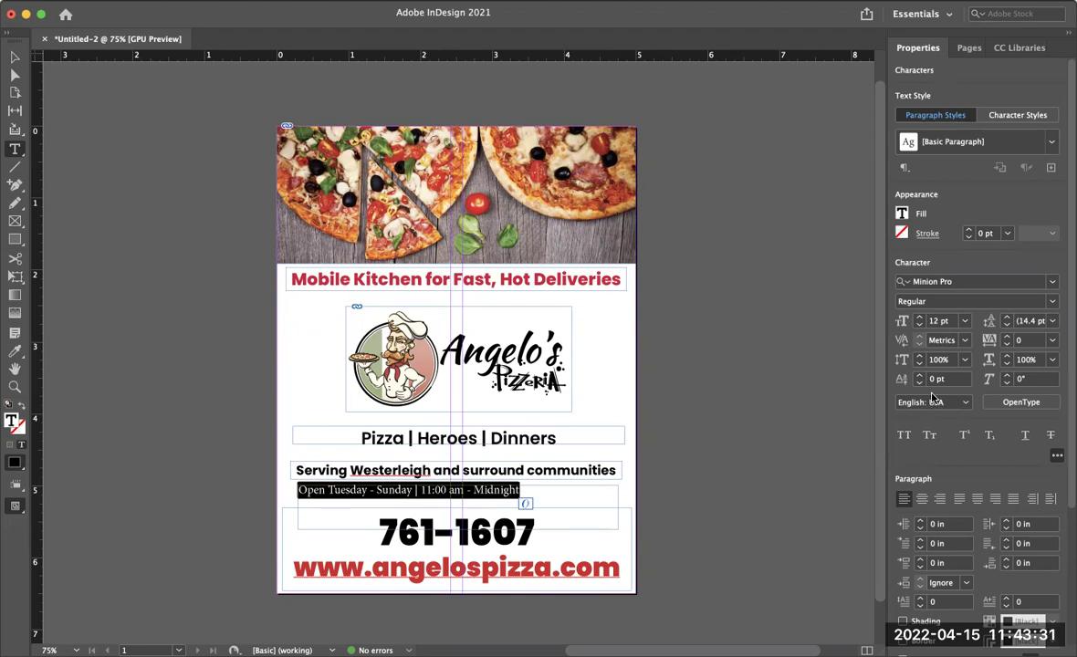
click(1052, 281)
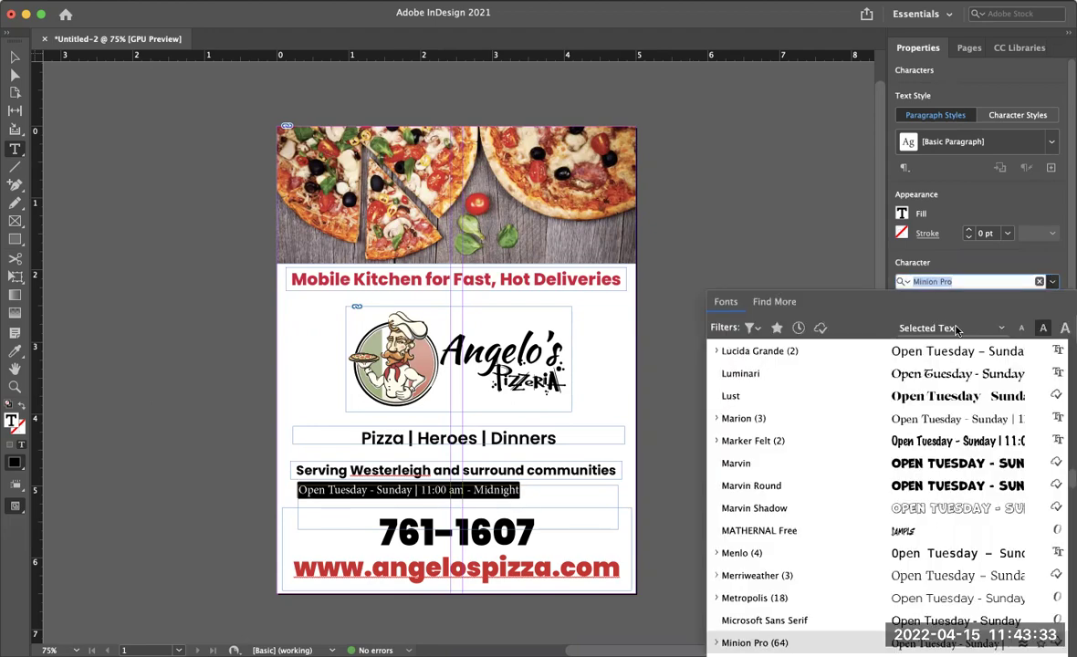
scroll(791, 392, up, 20)
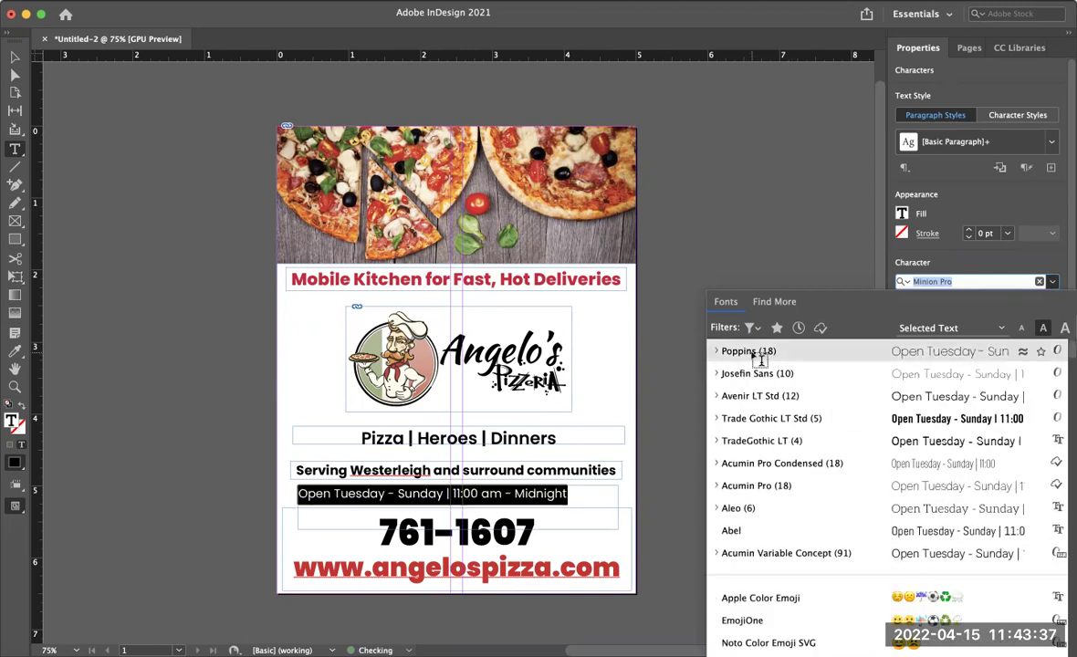
click(755, 350)
click(985, 301)
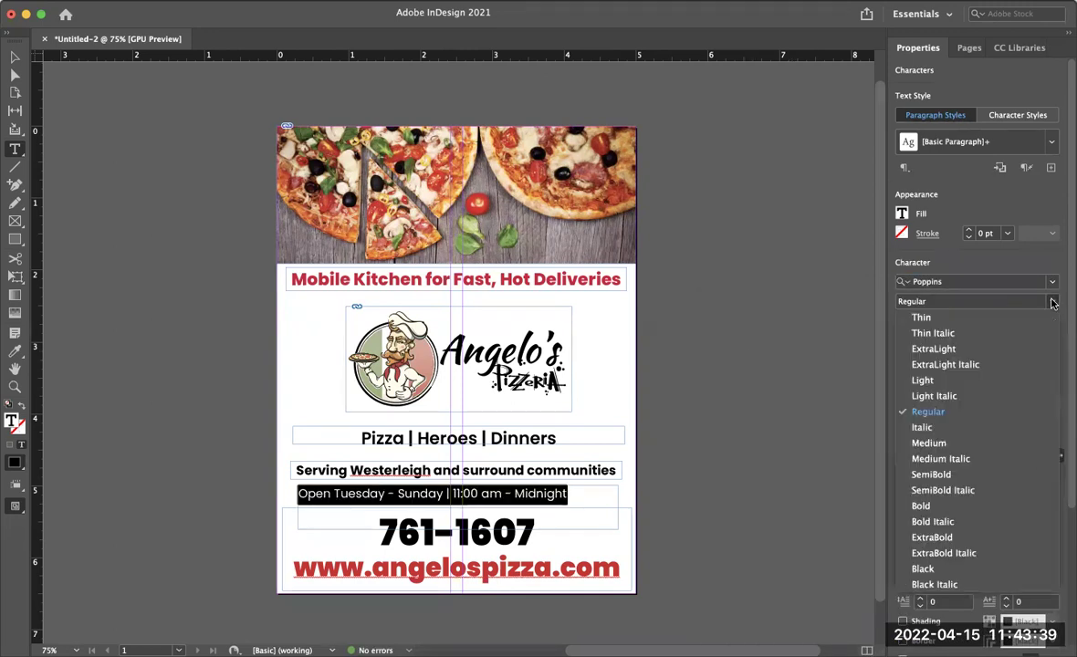
click(926, 443)
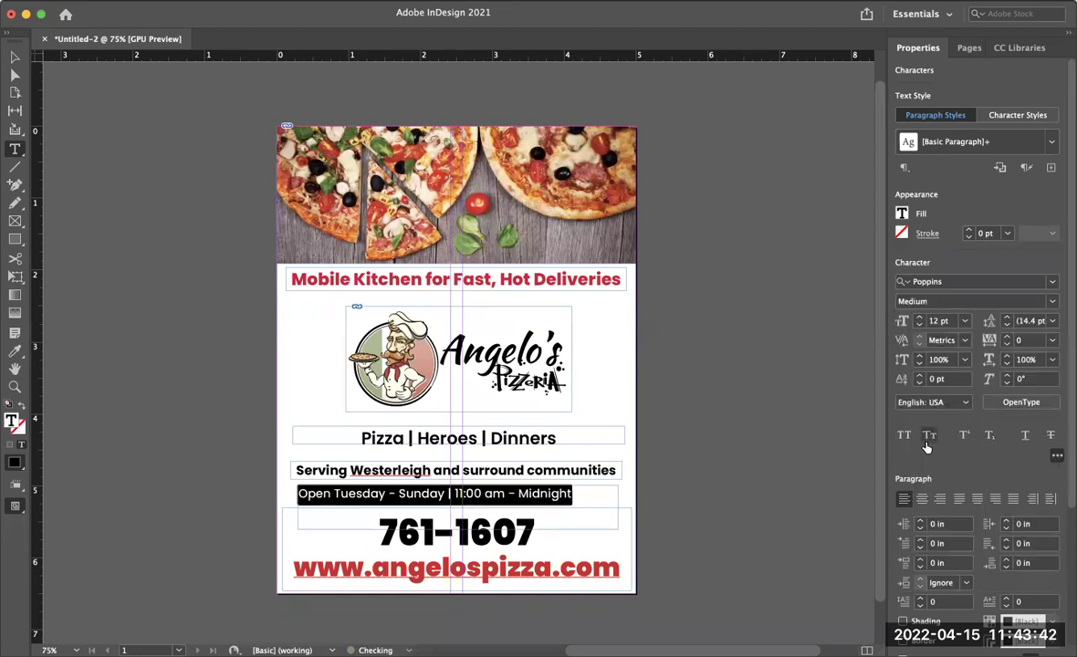
click(923, 500)
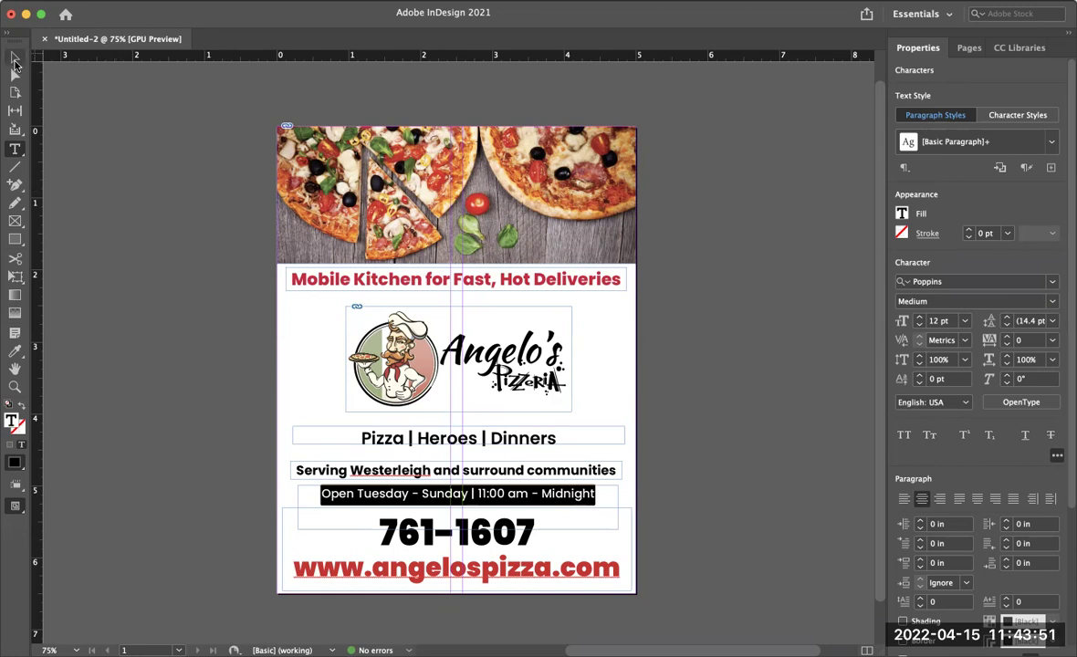
Shorten the opening-hours text frame from its bottom edge to about 0.18 in high.
click(15, 58)
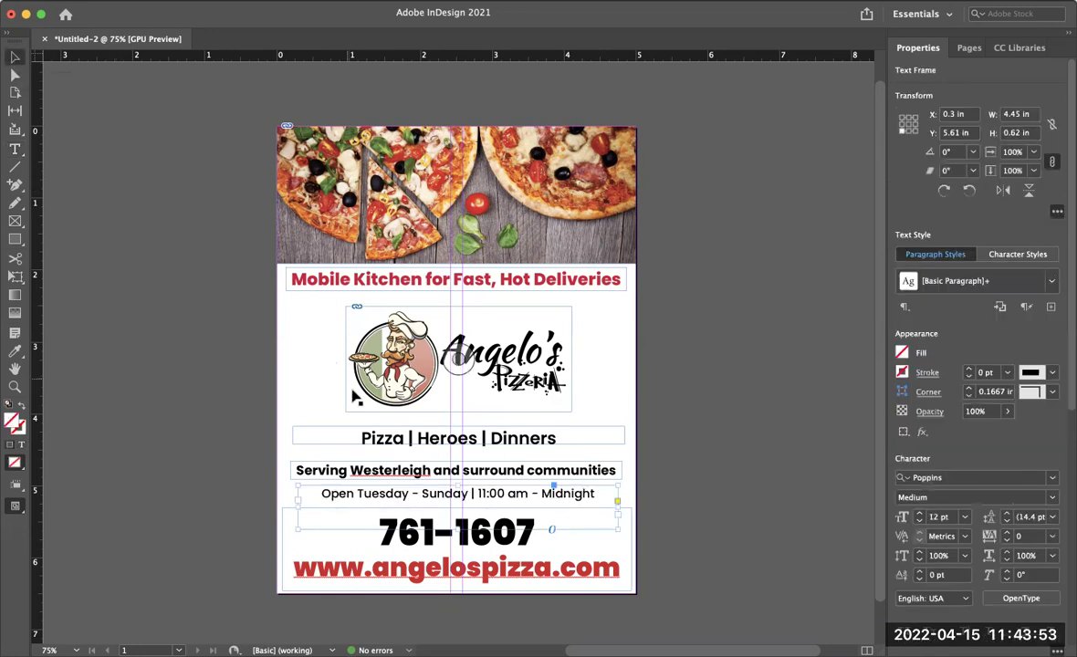
drag(458, 532, 459, 501)
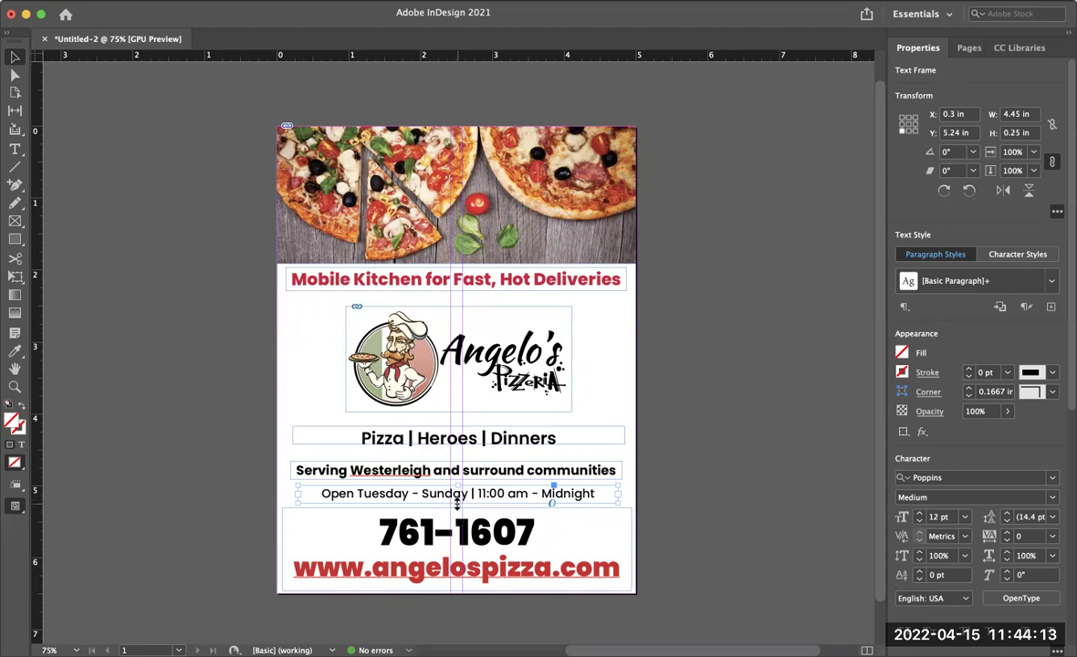
drag(456, 503, 456, 499)
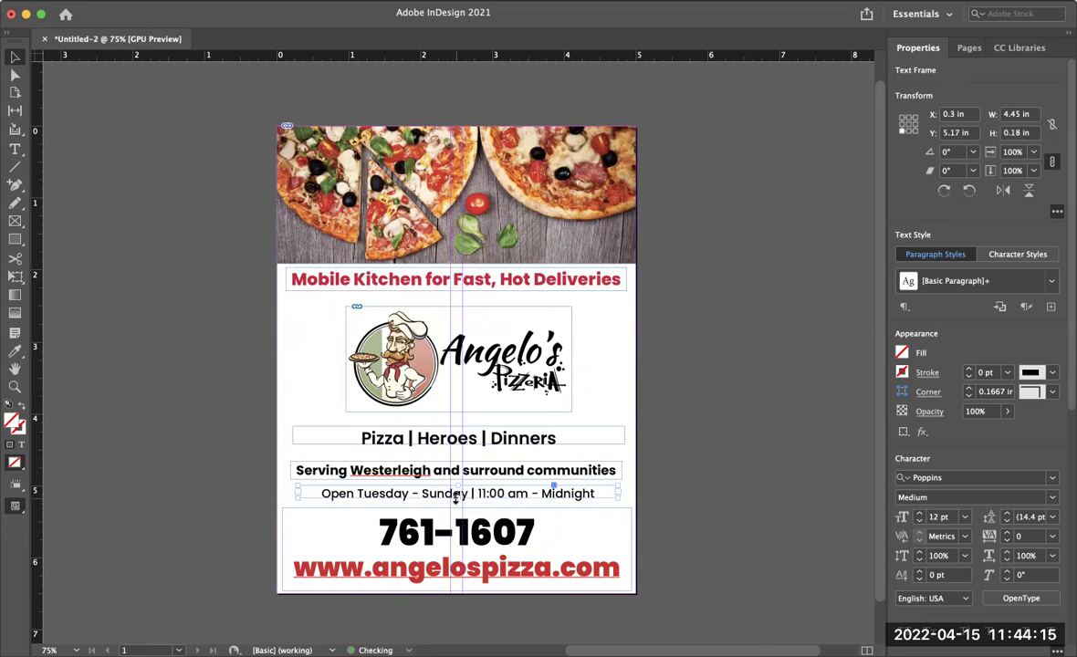
click(483, 541)
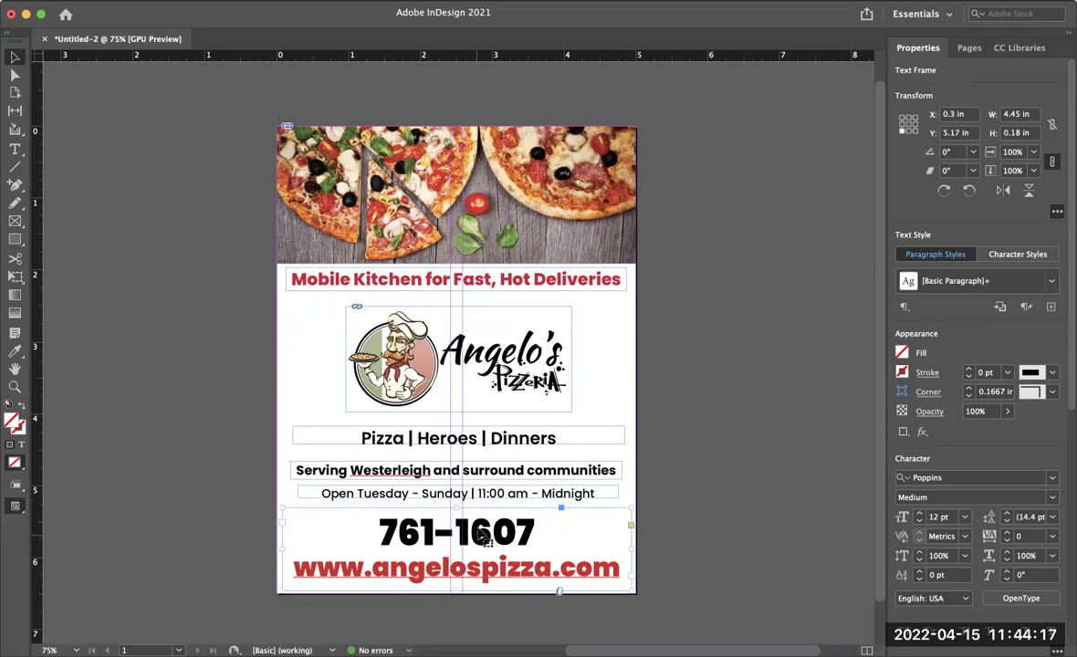
Nudge the "Serving Westerleigh and surround communities" line up to about Y 4.84 in.
click(482, 473)
key(Up)
key(Up)
key(Up)
key(Up)
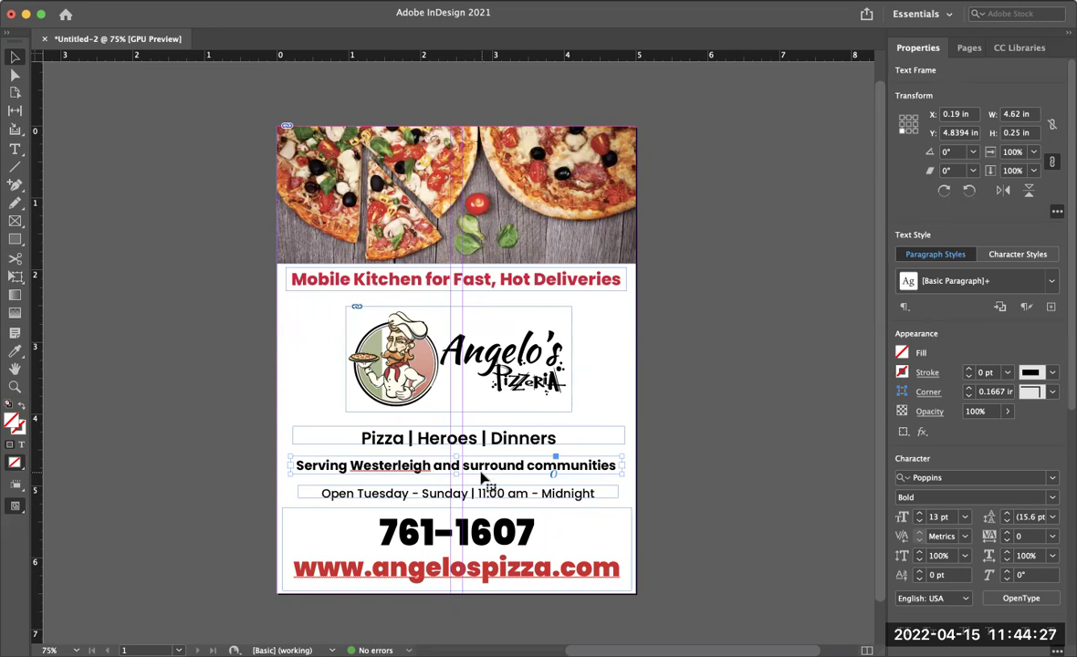
Nudge the phone number and web address frame down to about Y 6.55 in.
click(482, 537)
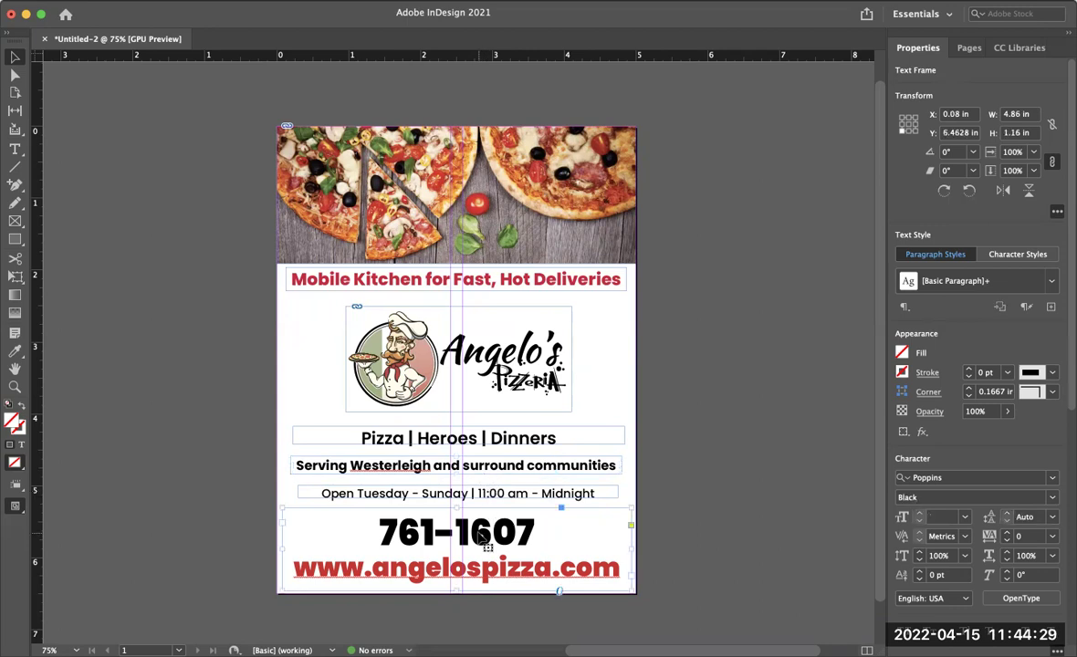
key(Down)
key(Down)
key(Down)
key(Down)
key(Down)
key(Down)
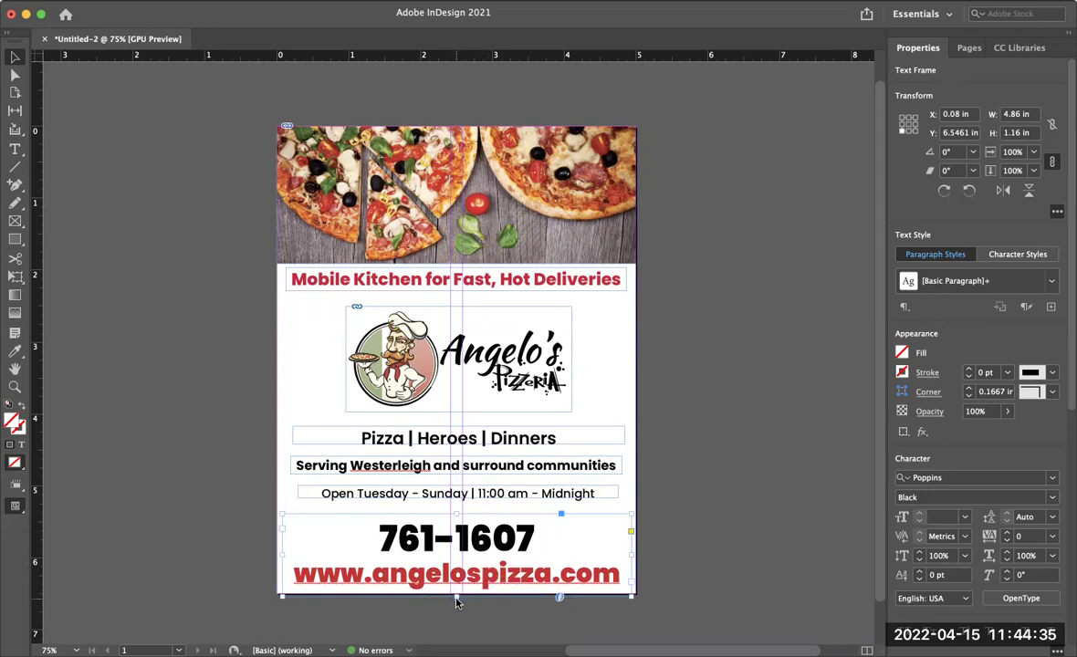
Shorten the phone and web address frame from the bottom to about 1.02 in high, and preview the page without guides and frame edges.
drag(456, 601, 455, 587)
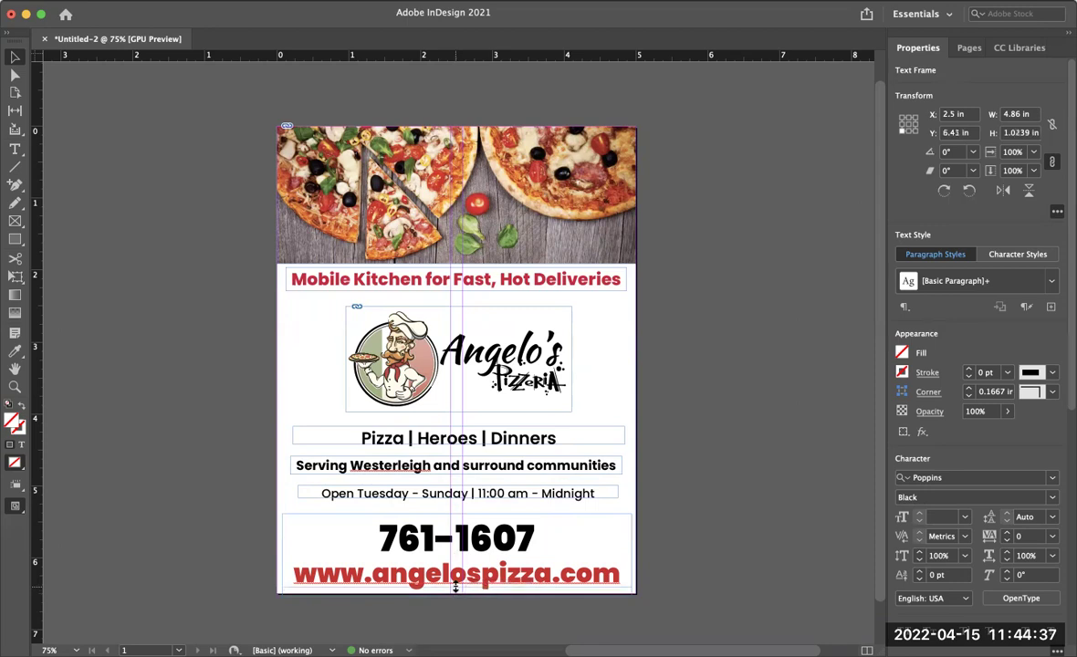
click(755, 549)
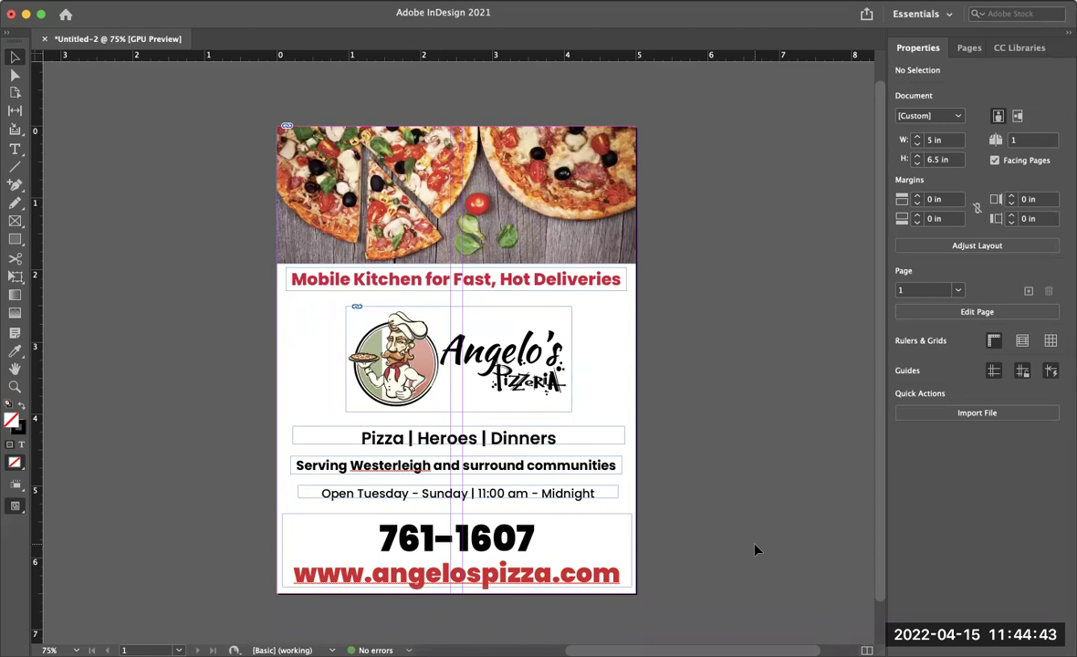
key(w)
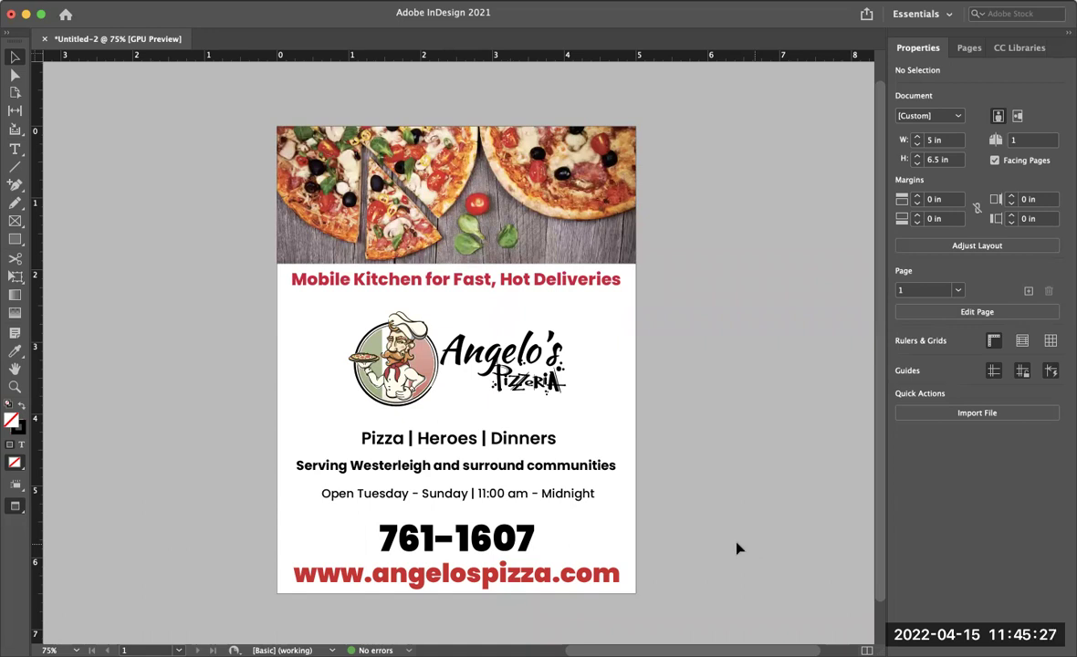
Draw a page-wide rectangle about 5 x 2.76 in over the logo through hours area and fill it with the C=75 M=5 Y=100 green at 23% tint.
click(15, 240)
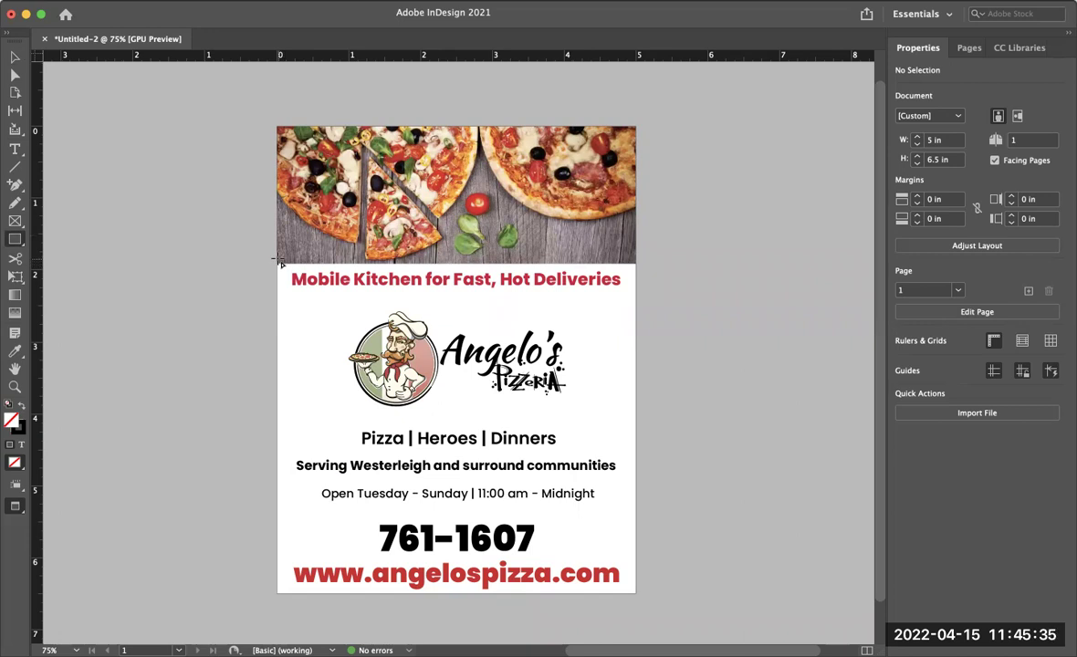
drag(278, 313, 638, 515)
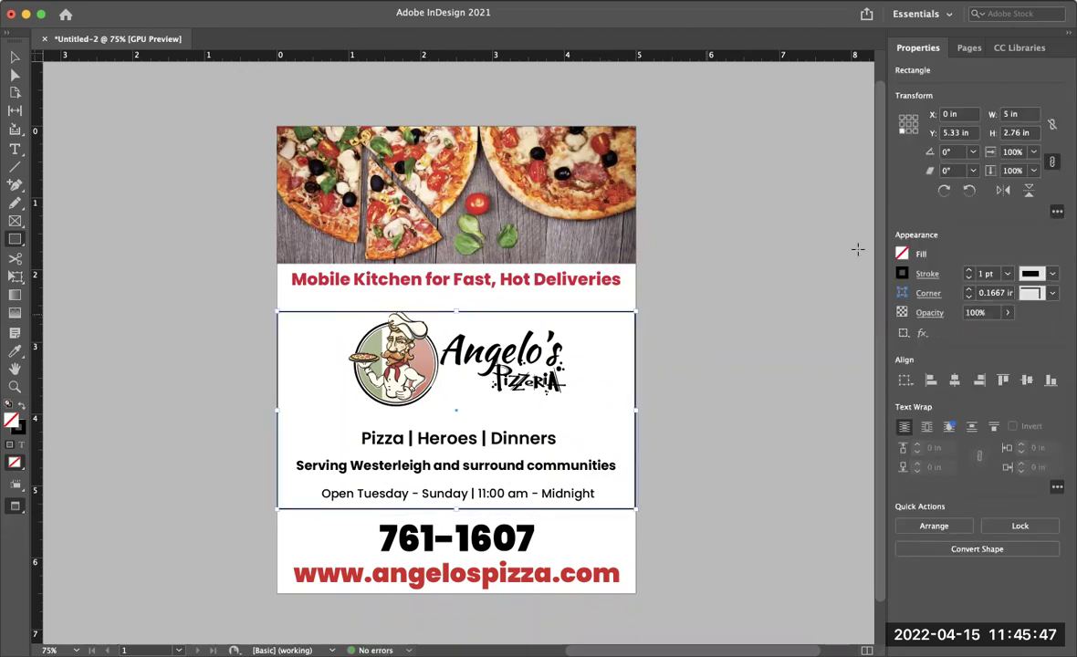
click(909, 255)
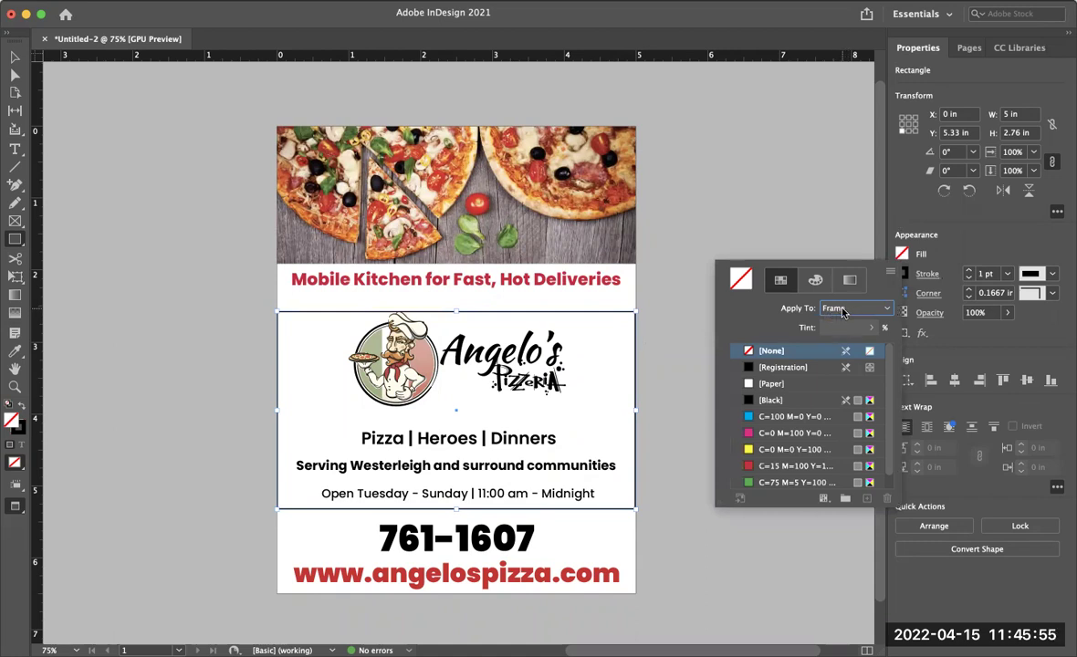
click(748, 485)
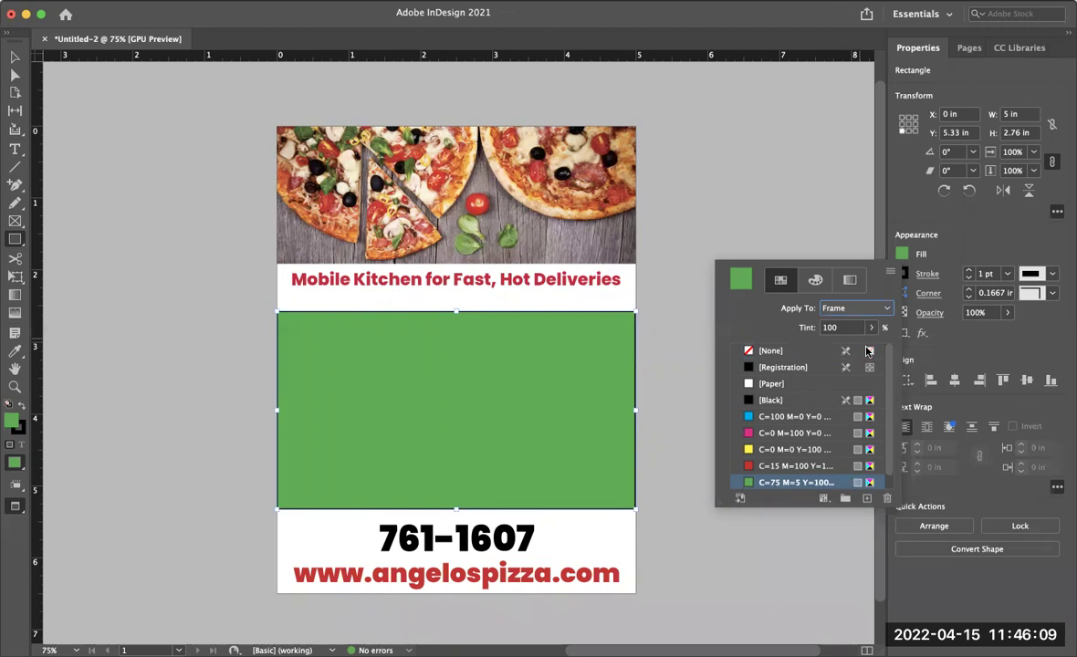
click(872, 328)
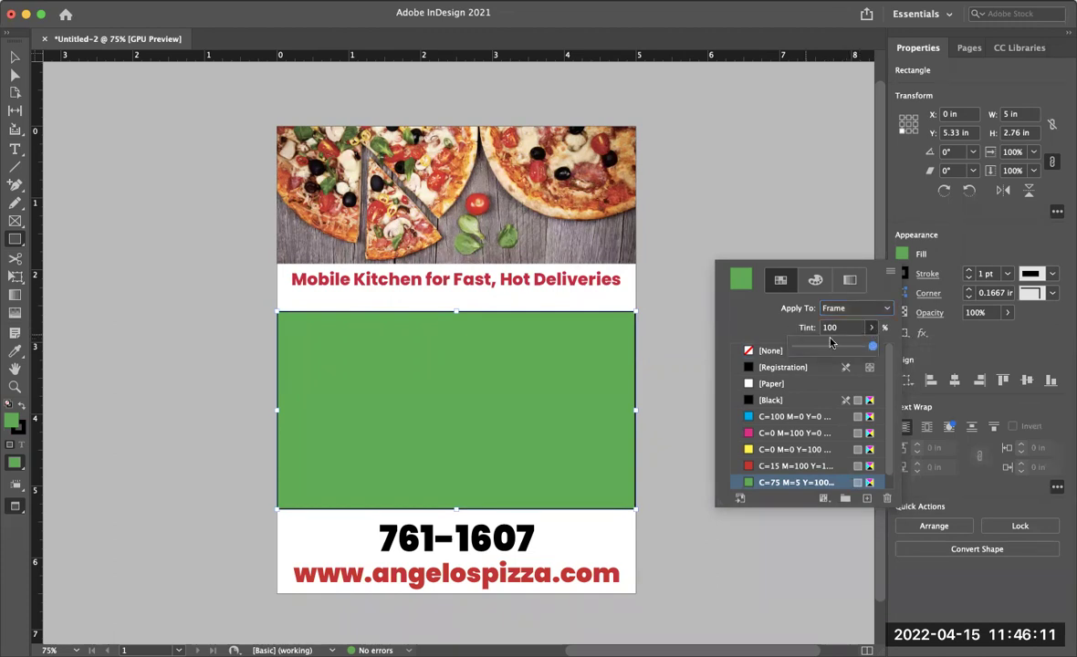
drag(872, 351, 803, 358)
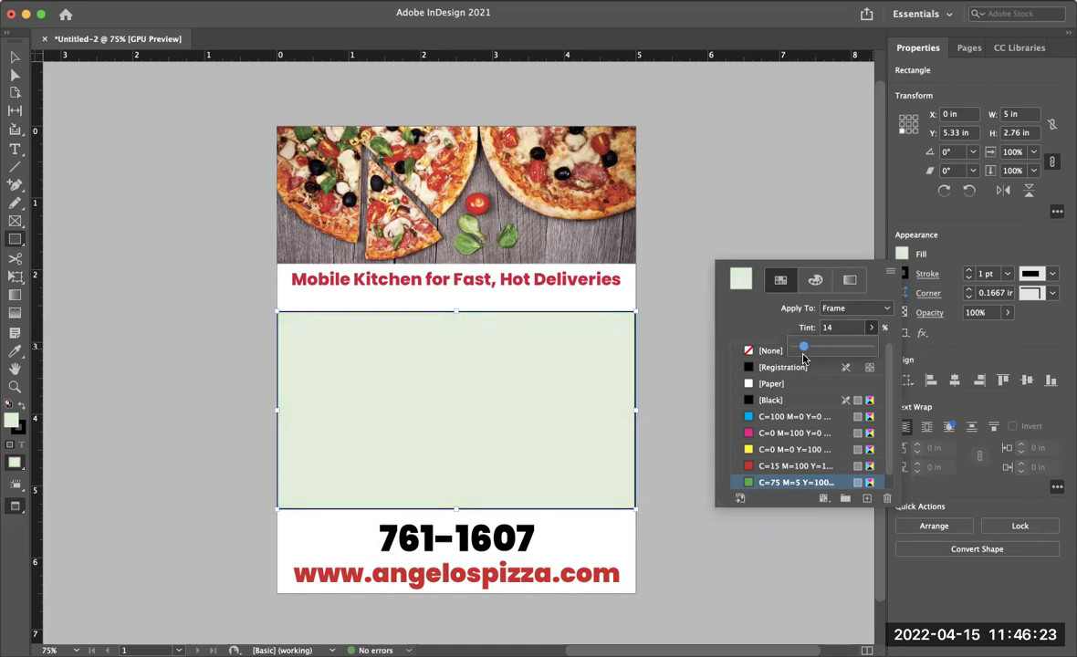
drag(803, 351, 810, 347)
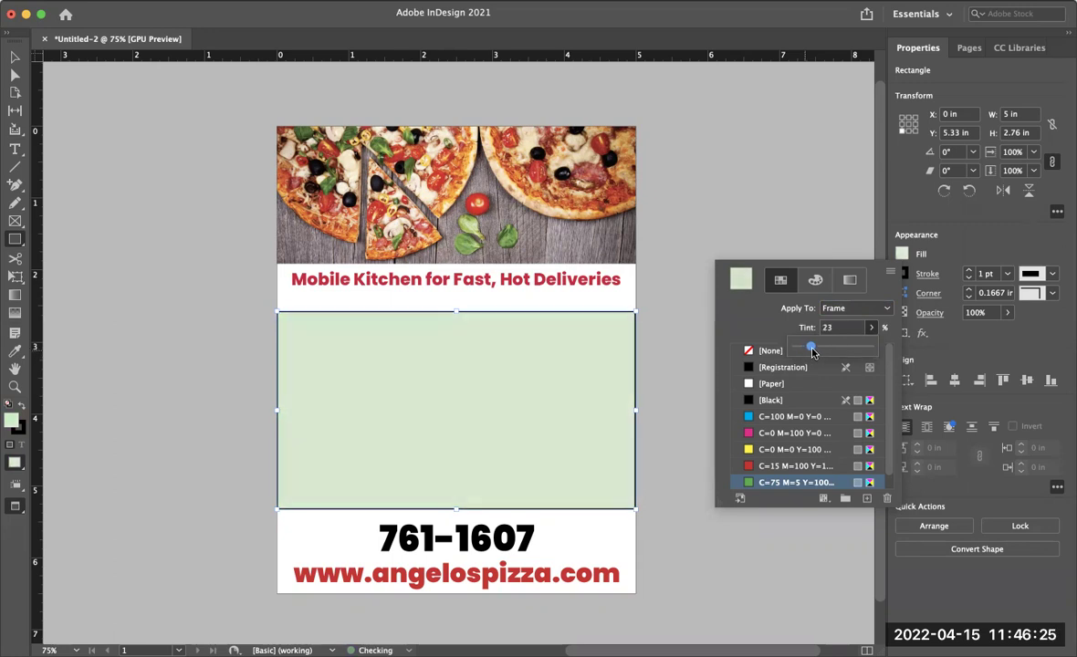
click(667, 385)
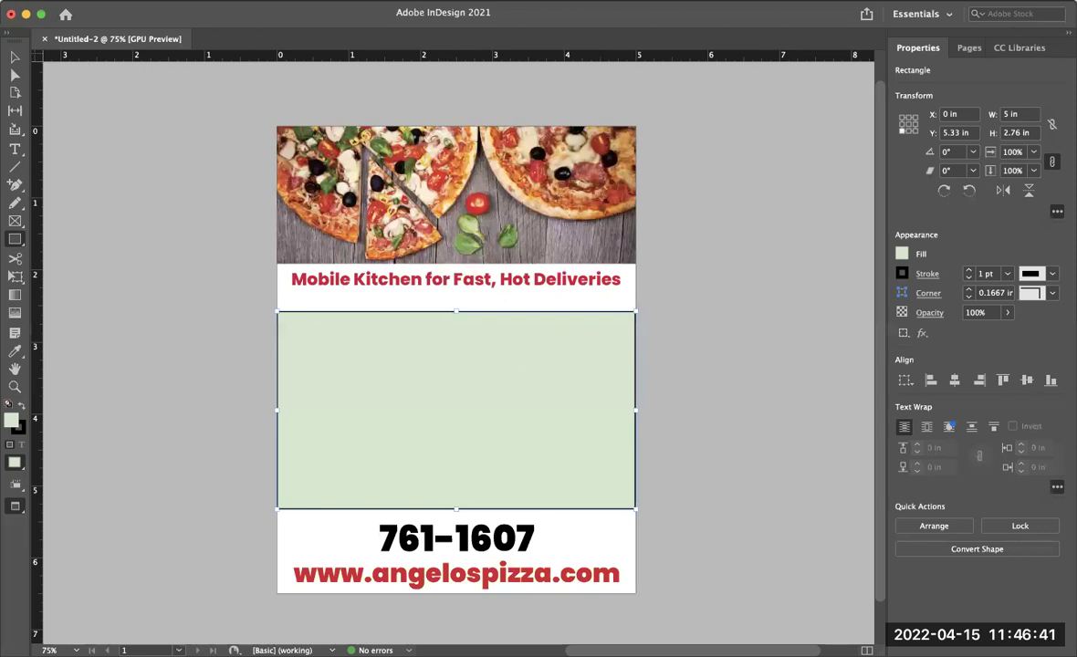
Send the green rectangle behind the logo and text, and extend its top edge upward to make it about 2.92 in high.
click(257, 0)
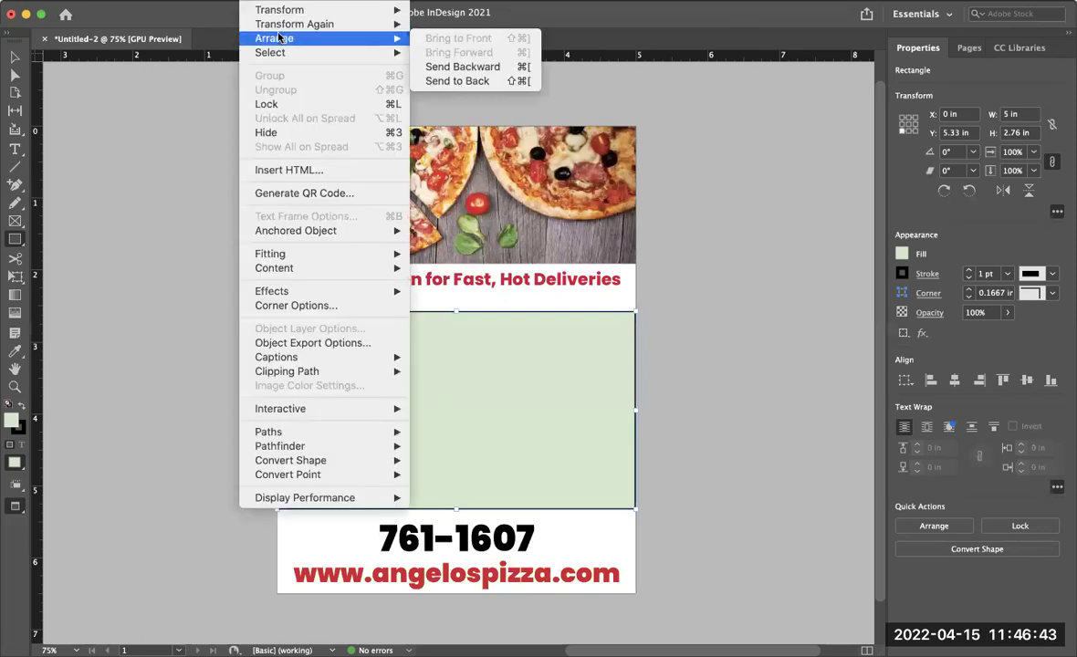
mouse_move(330, 39)
click(472, 82)
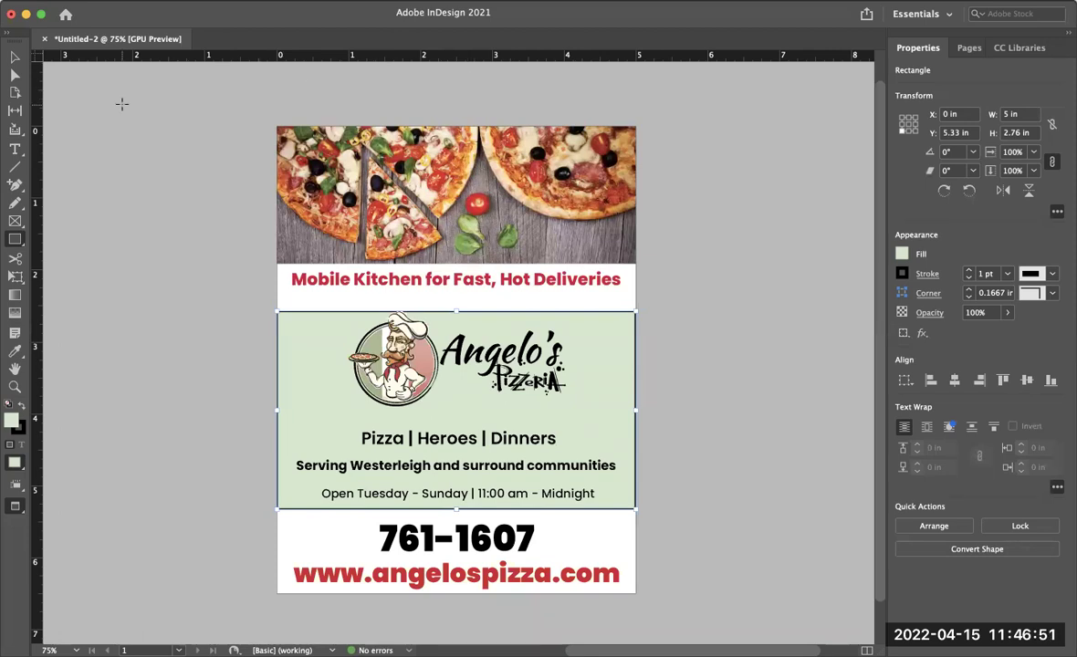
click(15, 58)
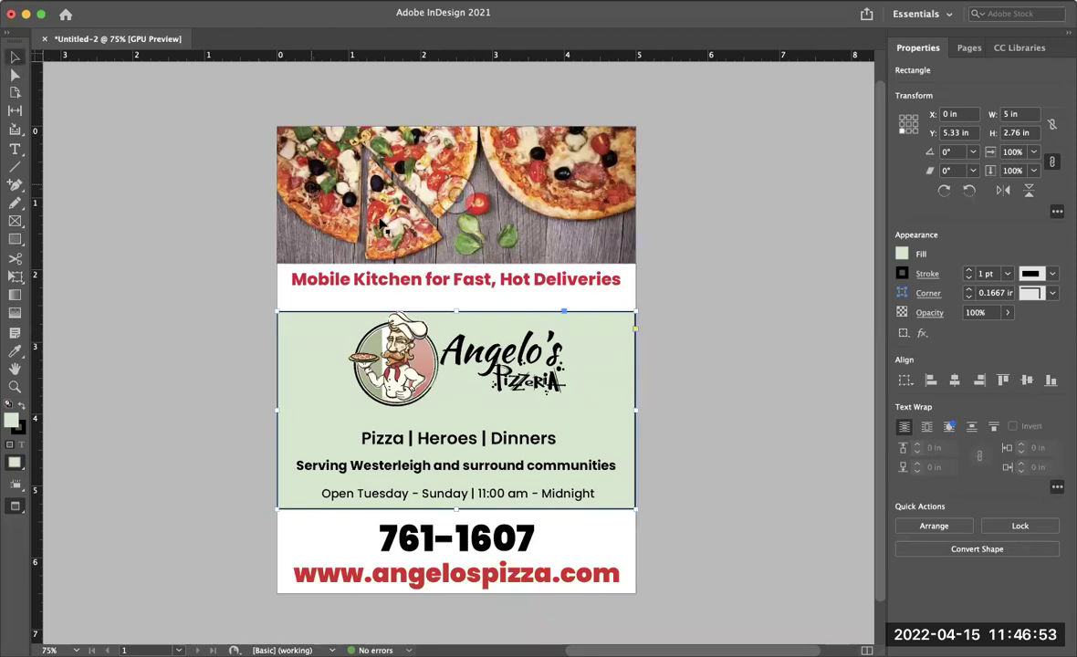
drag(453, 310, 453, 297)
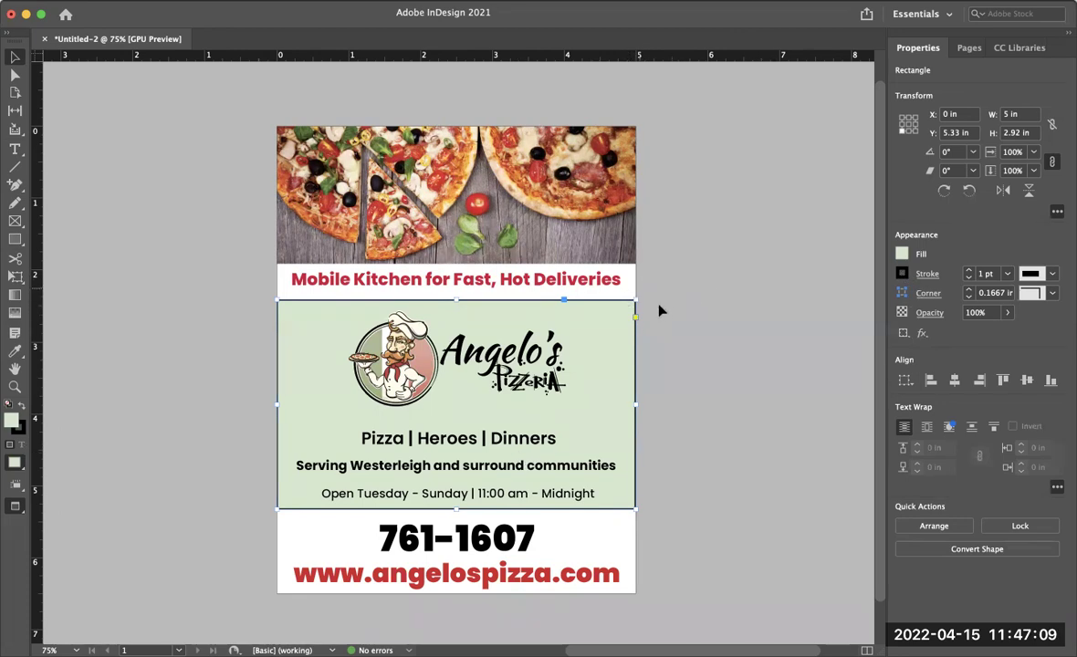
Remove the black stroke from the green rectangle by setting it to [None], and deselect the rectangle.
click(903, 274)
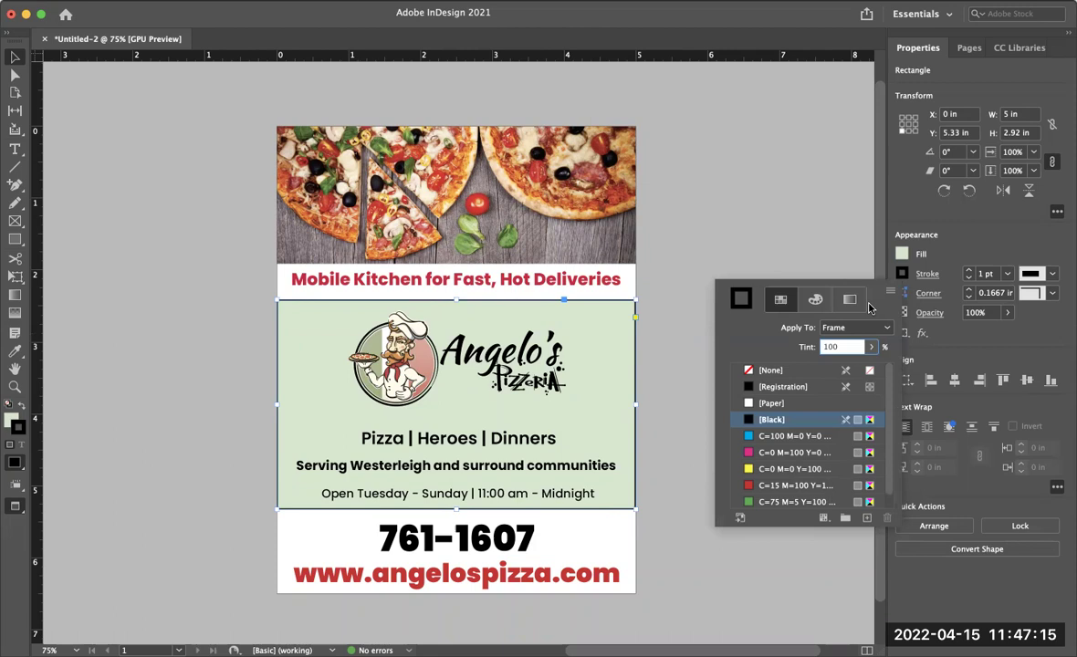
click(749, 370)
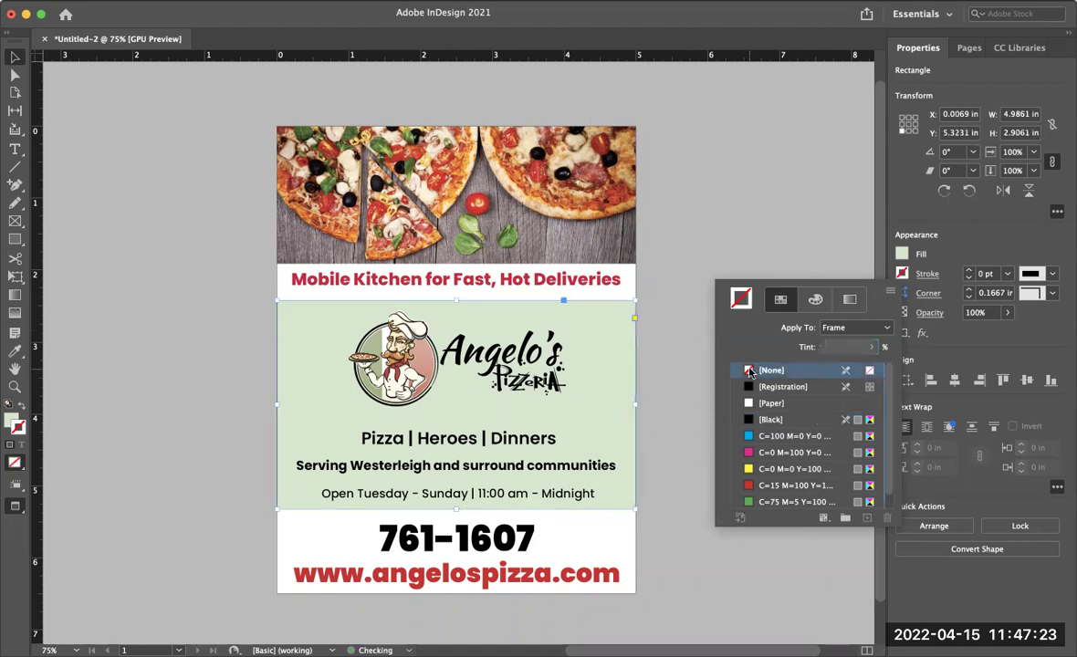
click(692, 372)
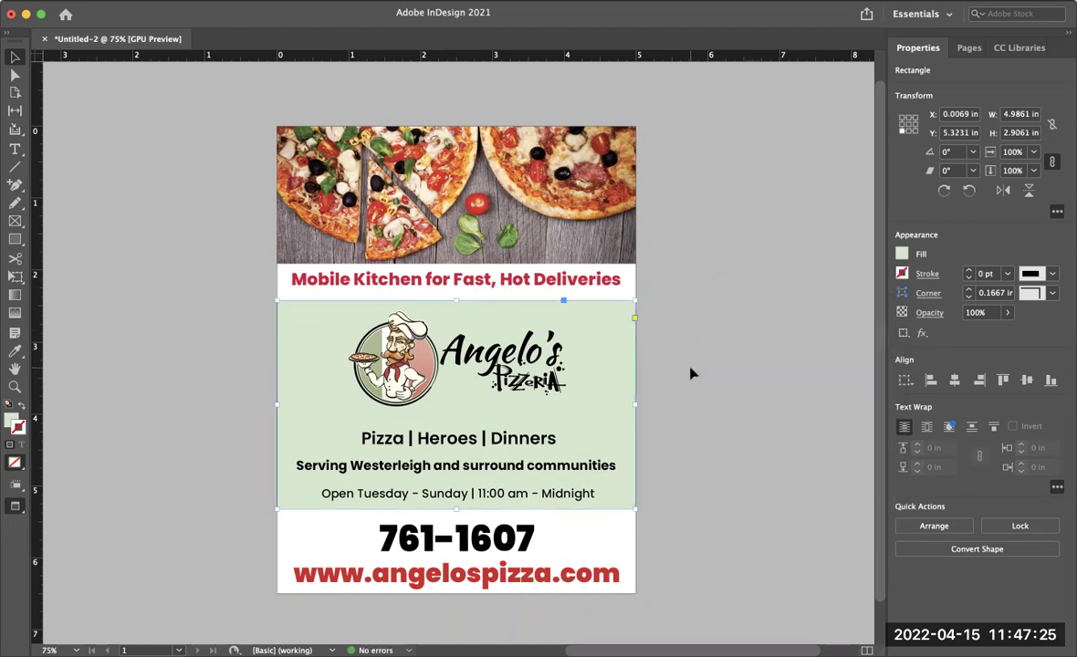
click(691, 373)
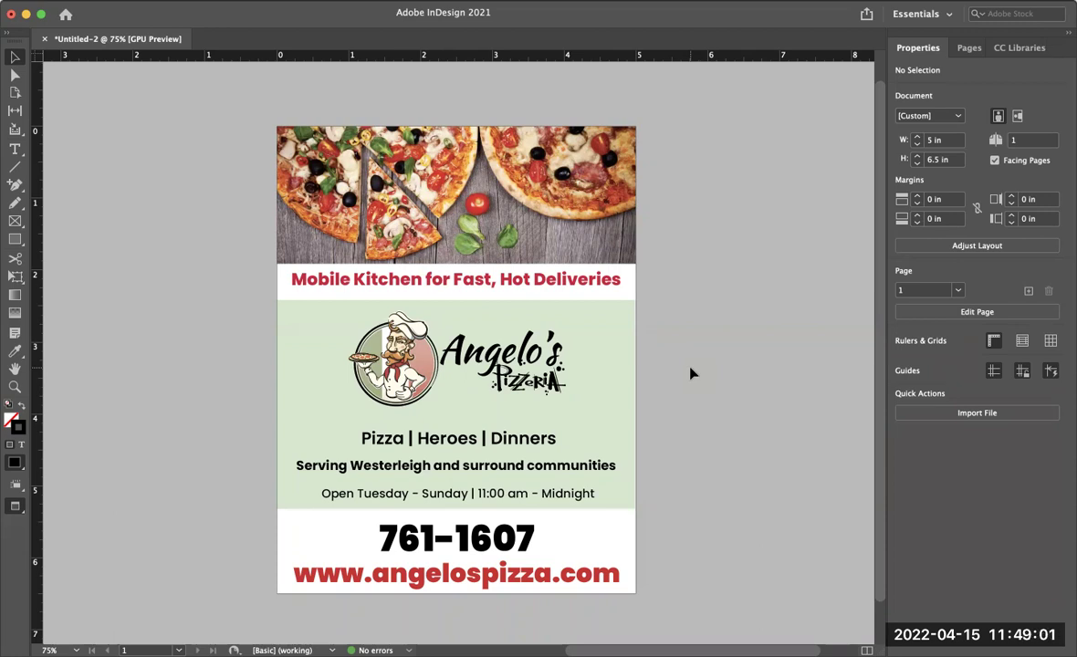
Save the document as KingYellowPage in InDesign 2021 format in the Pizza Restaurant folder.
click(114, 0)
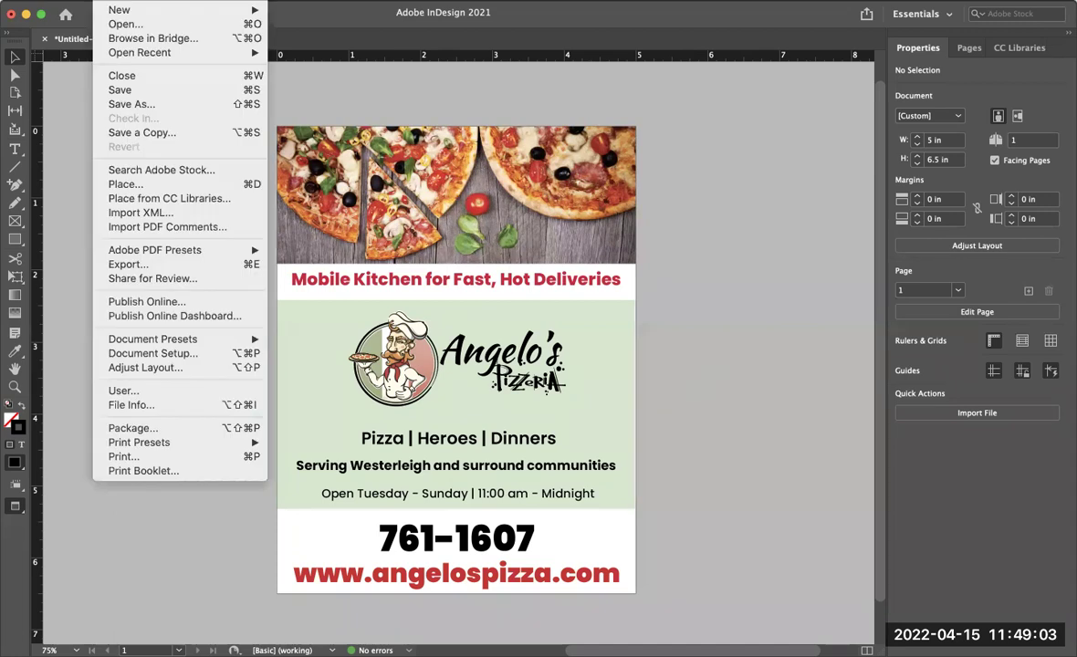
click(130, 105)
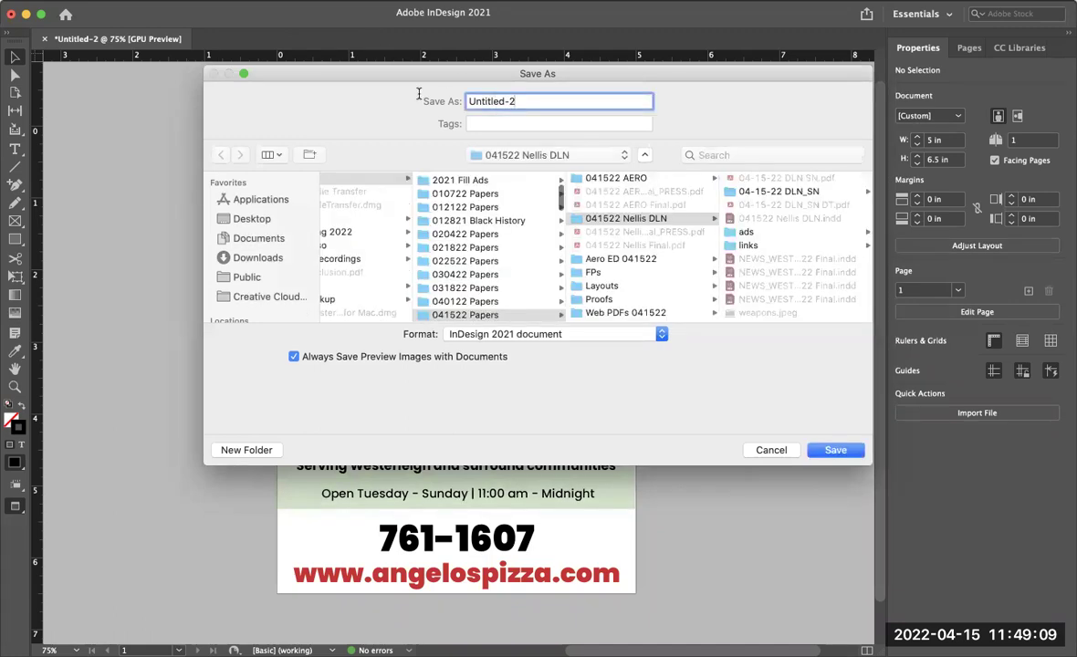
text(King)
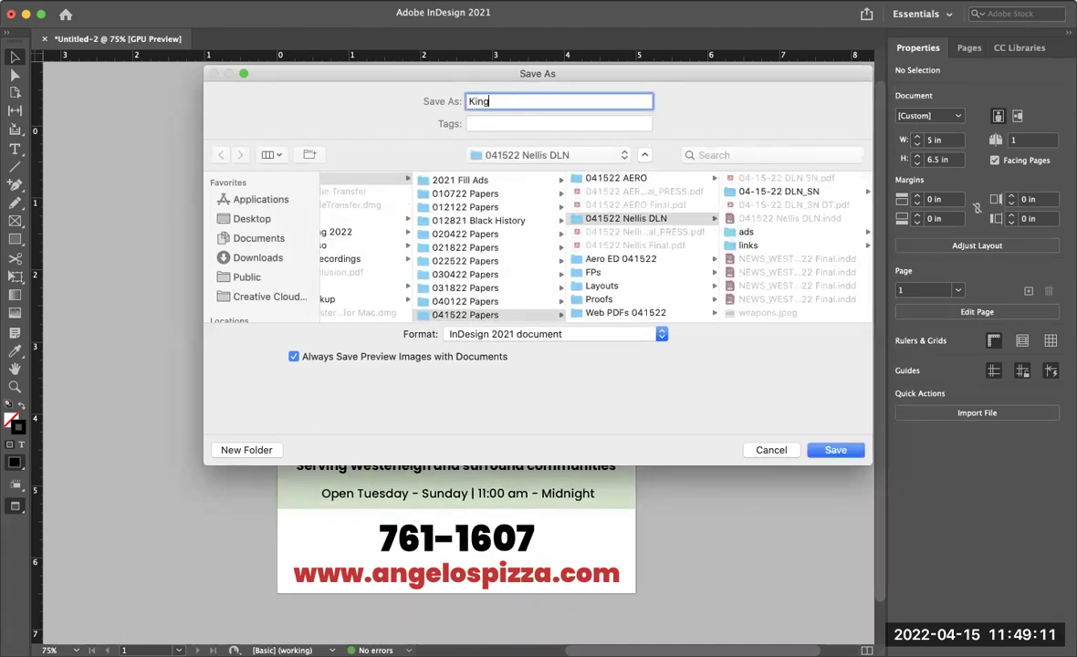
text(YellowPage)
click(558, 156)
click(562, 253)
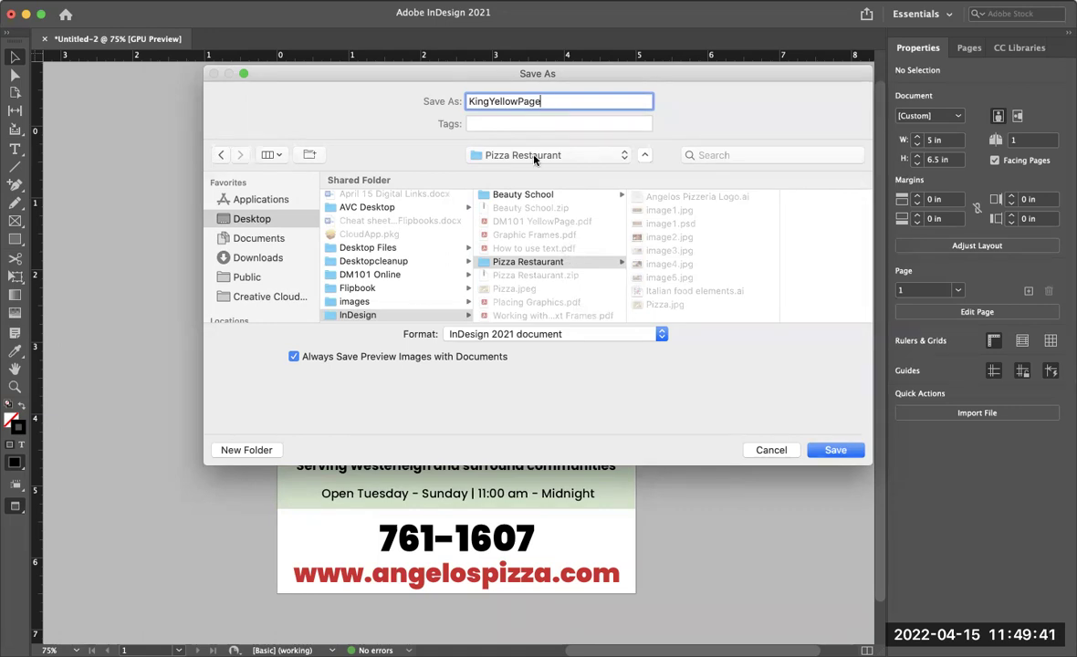
click(832, 450)
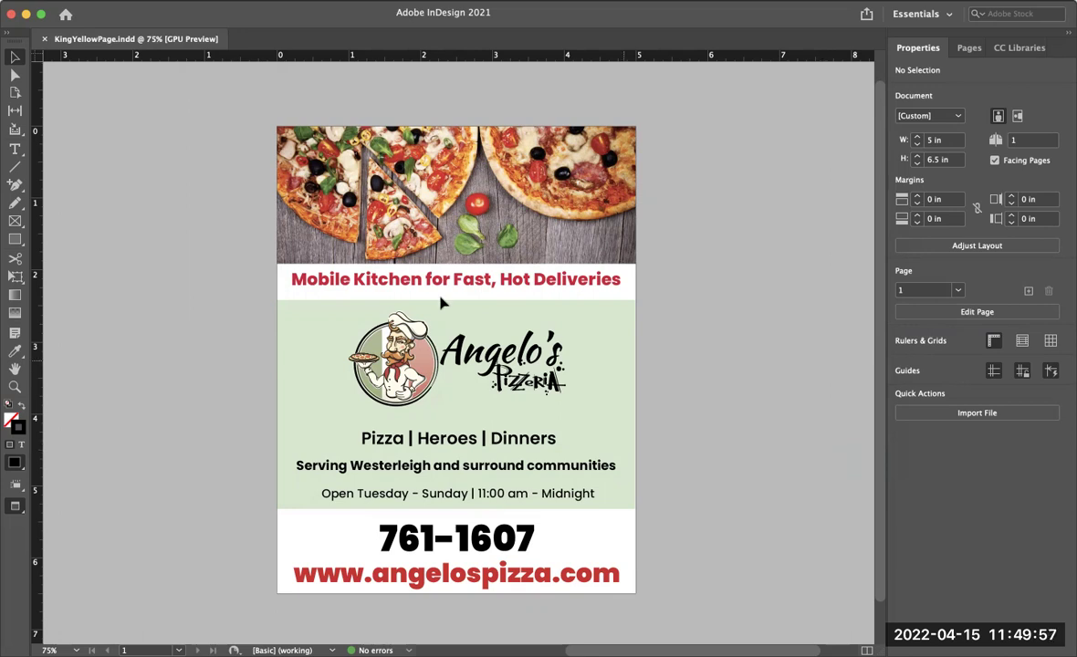
Start exporting the ad as KingYellowPage in Adobe PDF (Print) format to the Pizza Restaurant folder.
click(108, 0)
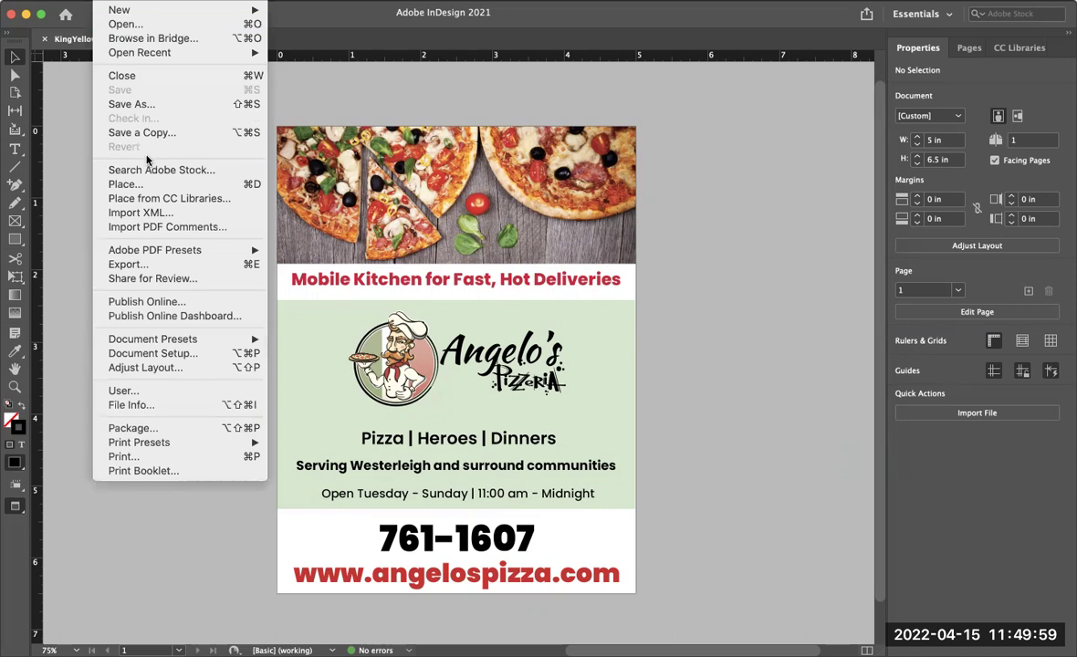
click(165, 264)
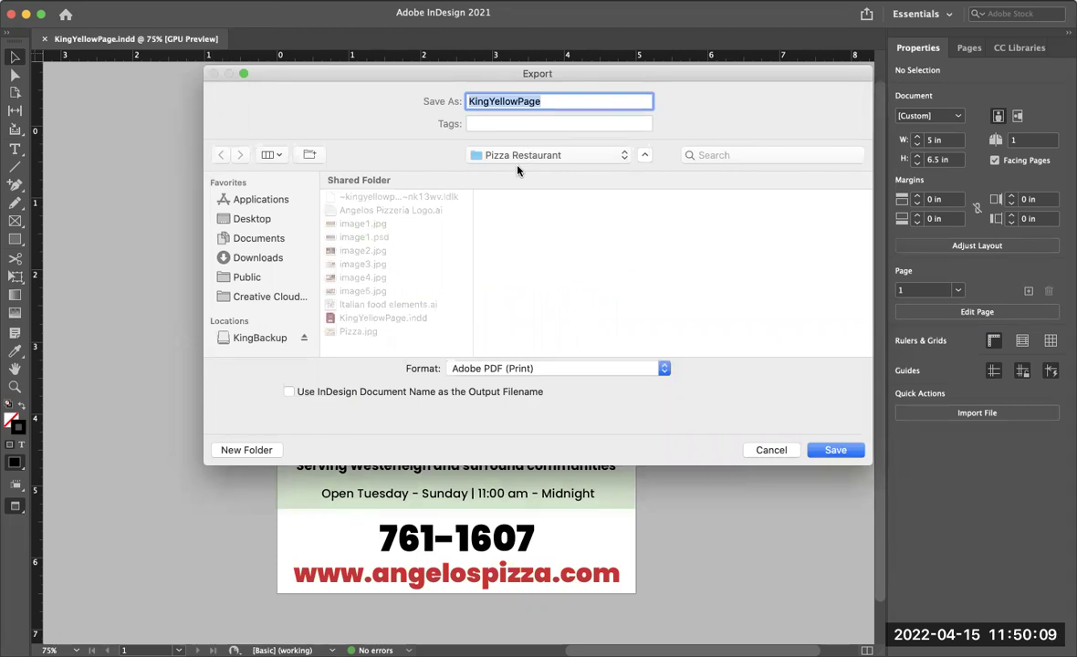
click(489, 370)
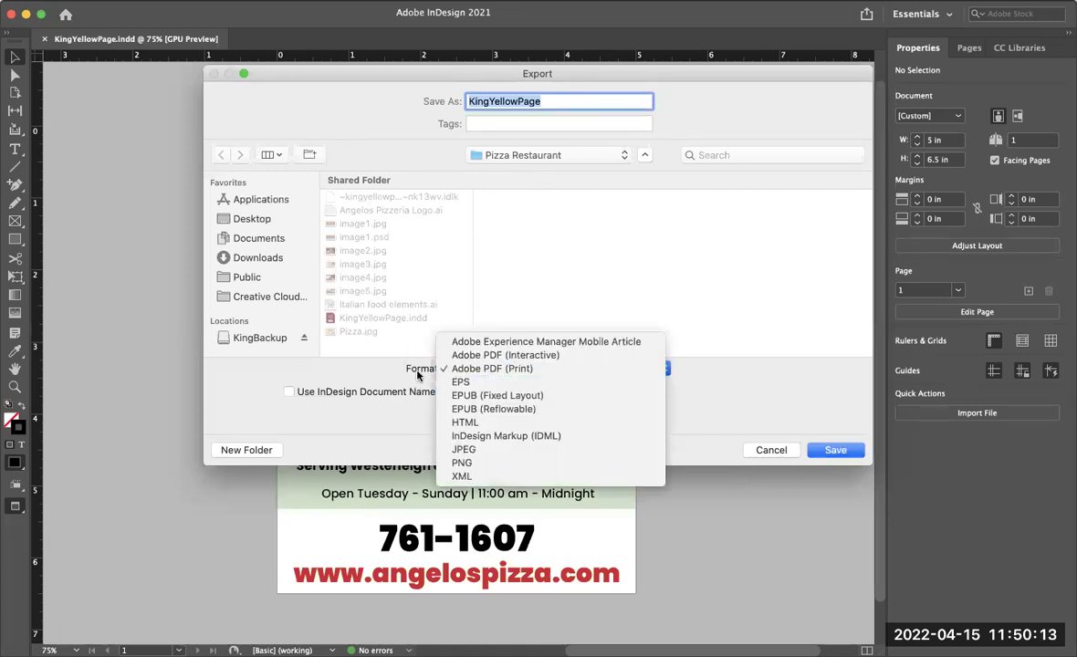
click(503, 370)
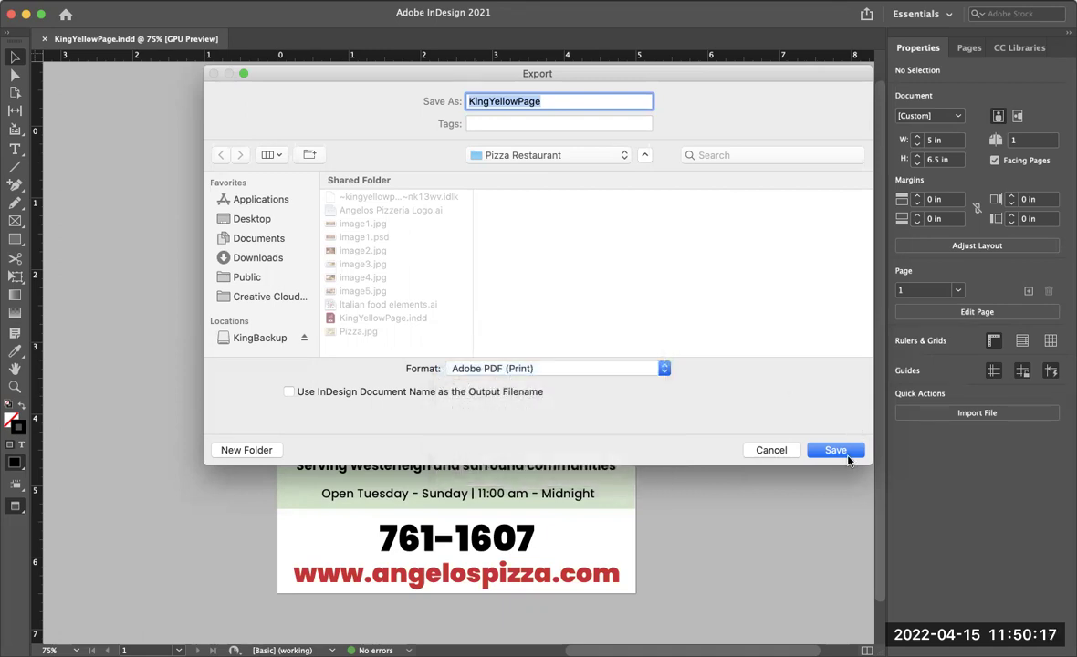
click(835, 450)
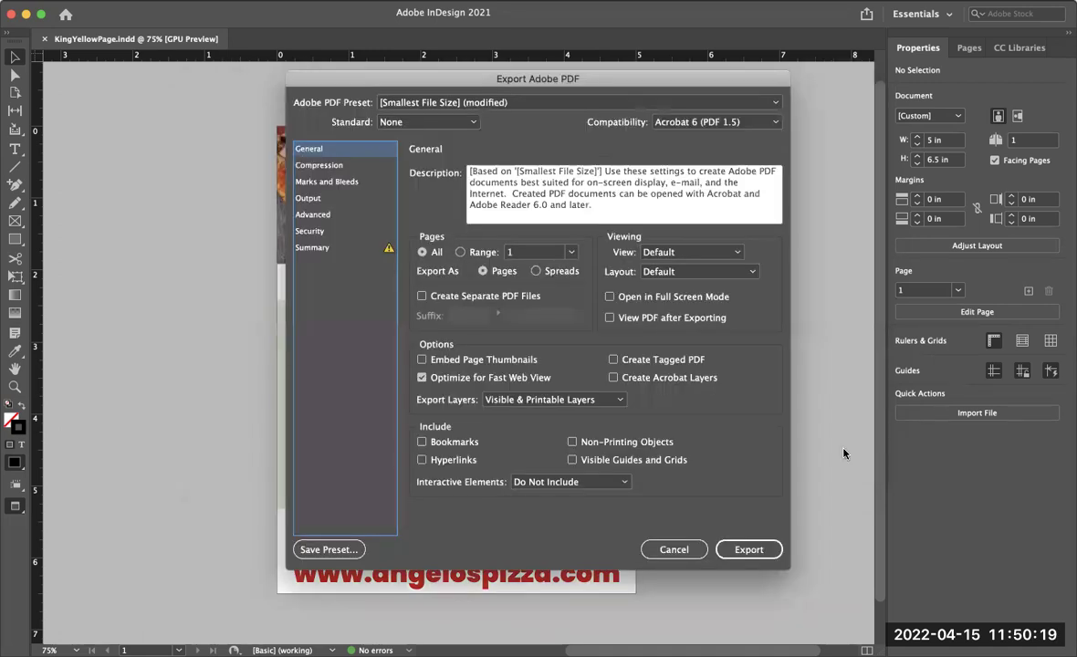
Choose the [High Quality Print] PDF preset and export the file.
click(504, 104)
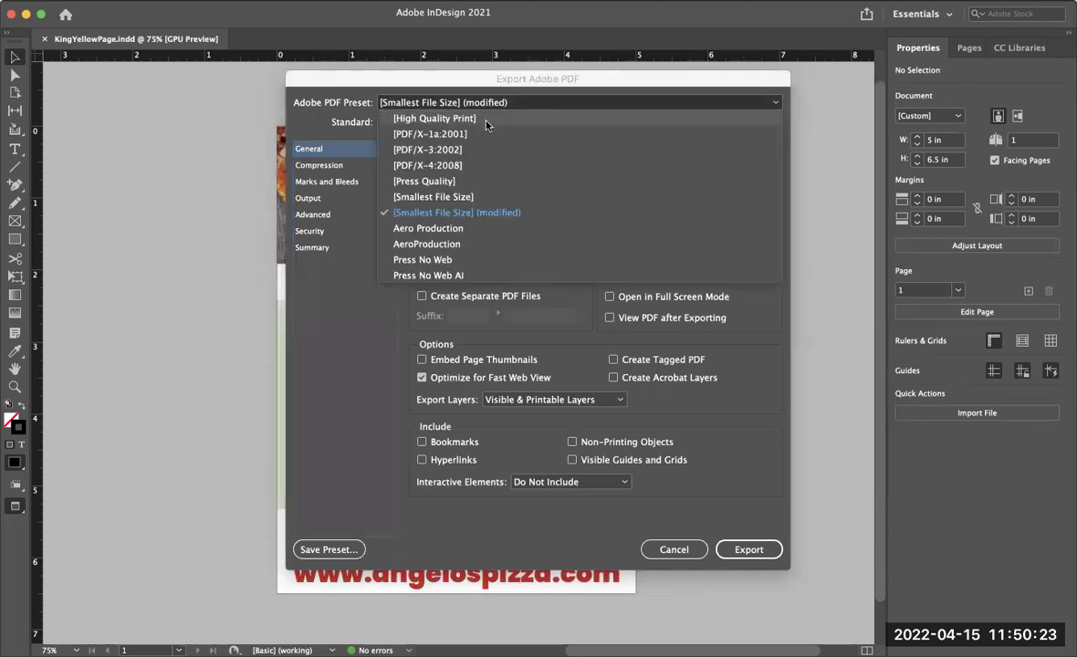
click(487, 123)
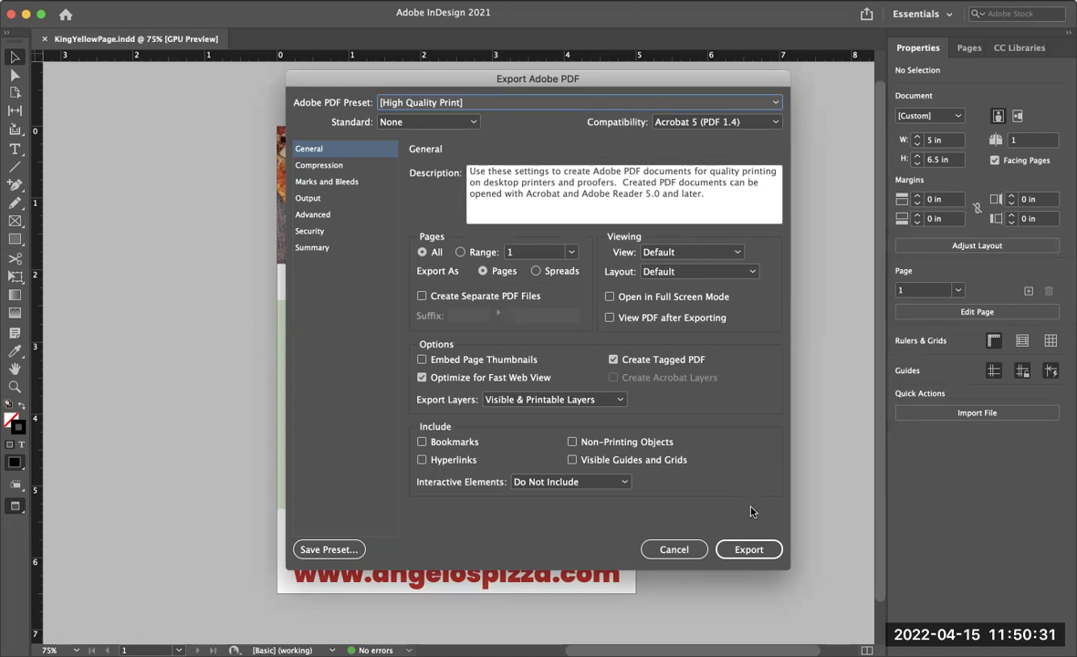
click(748, 549)
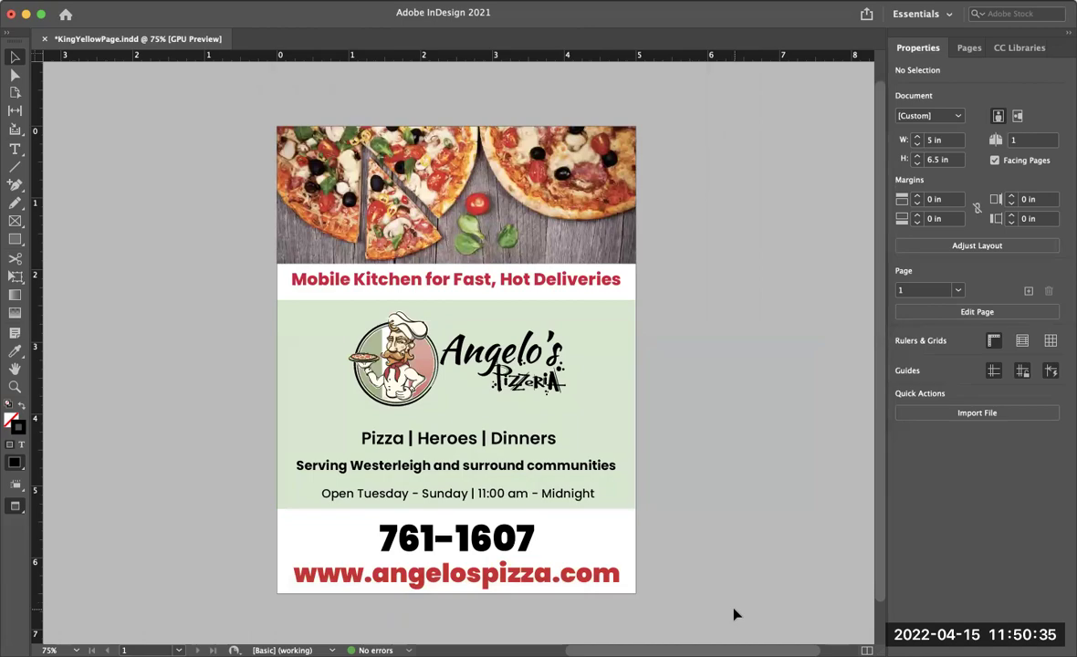
Switch to the assignment page in Chrome, review its saving, PDF export and upload instructions, and return to InDesign.
key(super+Tab)
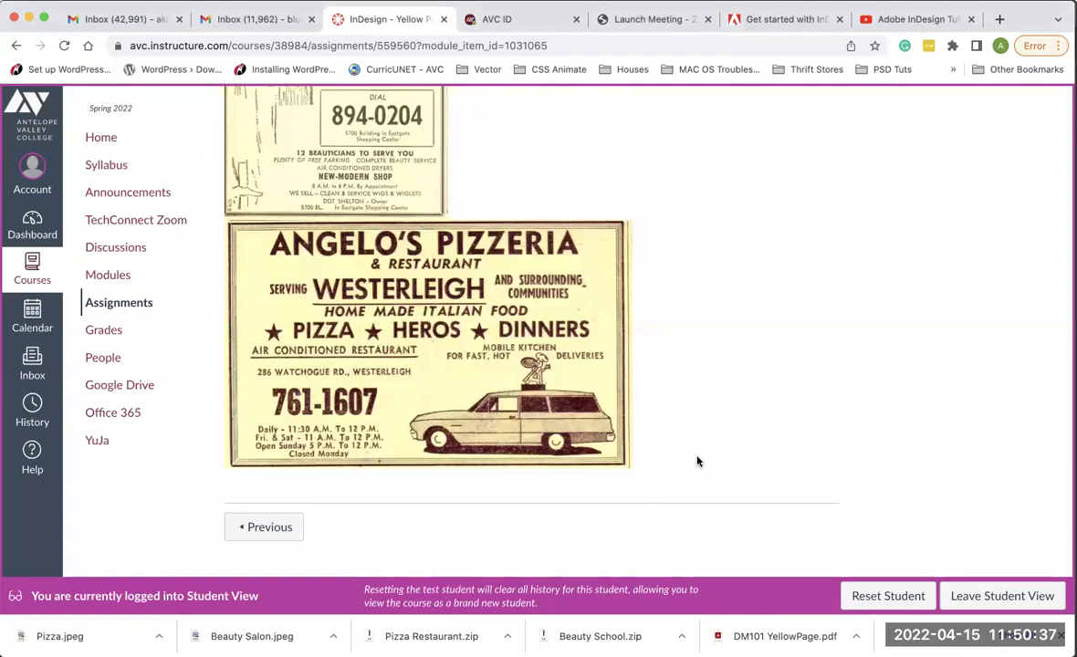
scroll(697, 460, up, 5)
scroll(697, 460, up, 2)
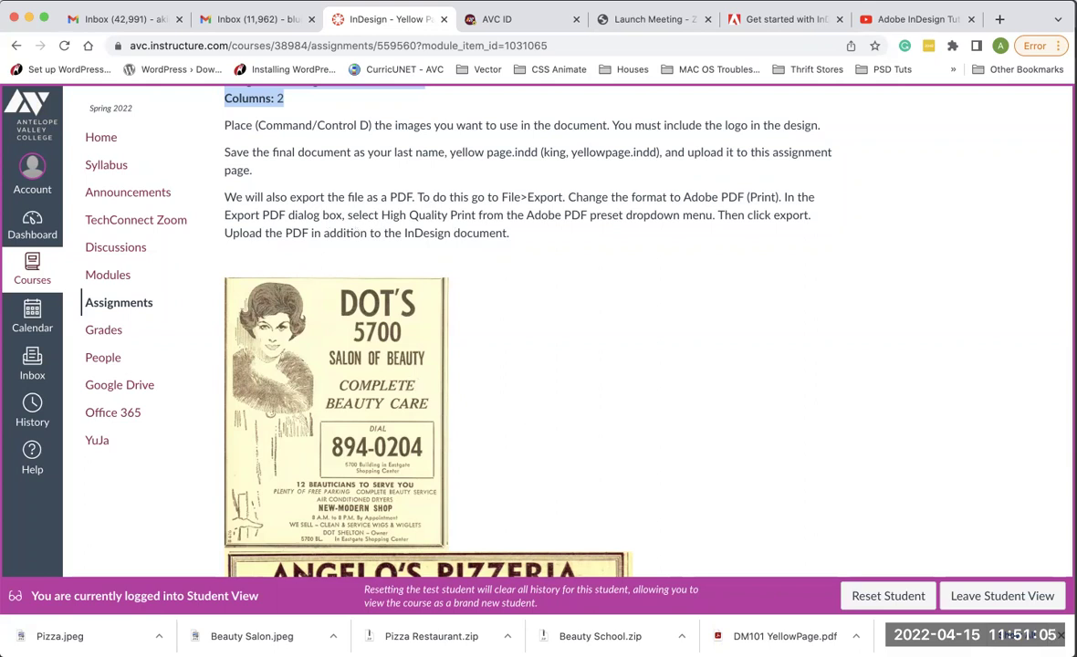
key(super+Tab)
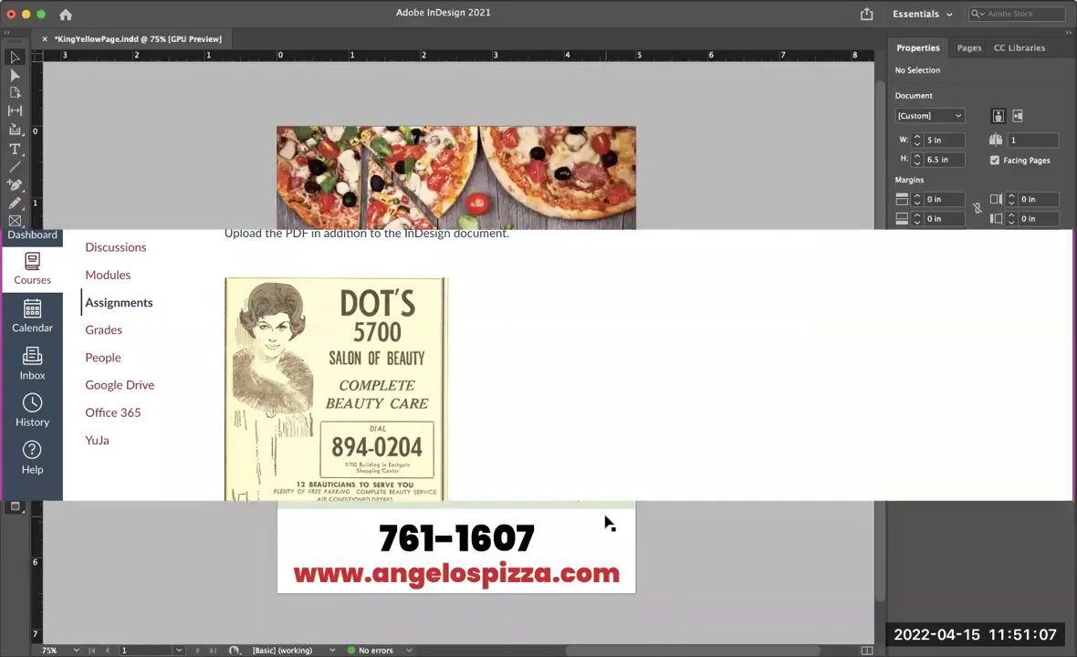